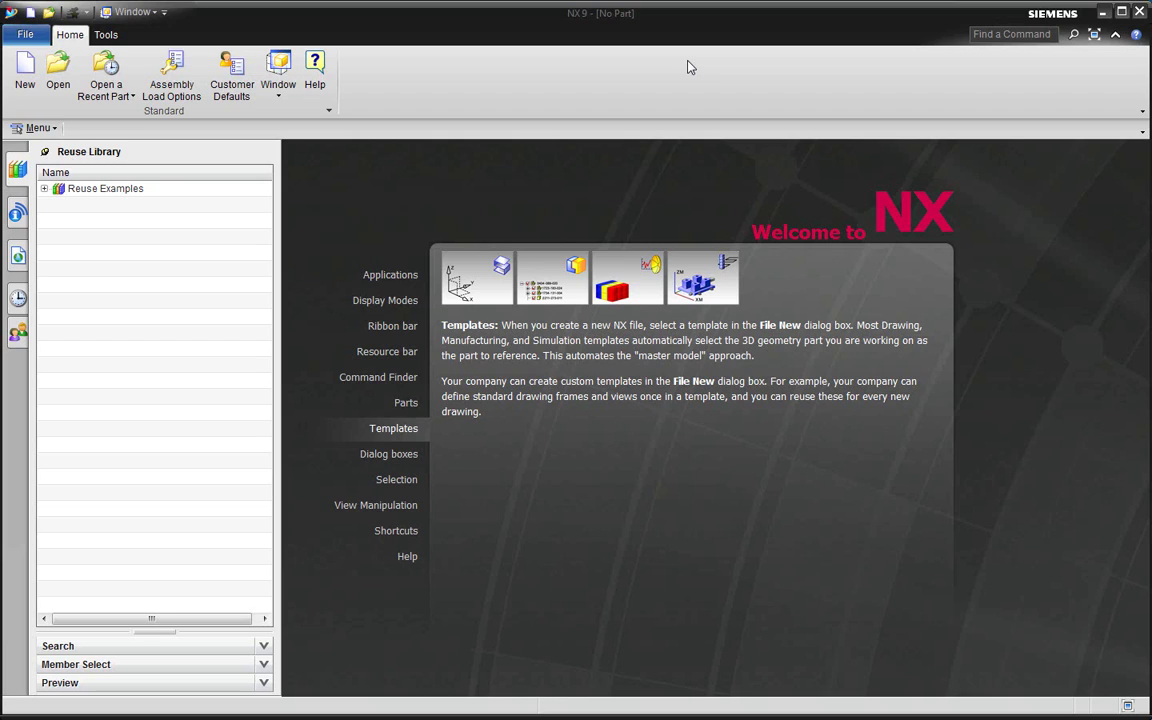
# - Close NX 9 and launch NX 8.5 to its 'Finding your way around NX' start page
pyautogui.click(688, 67)
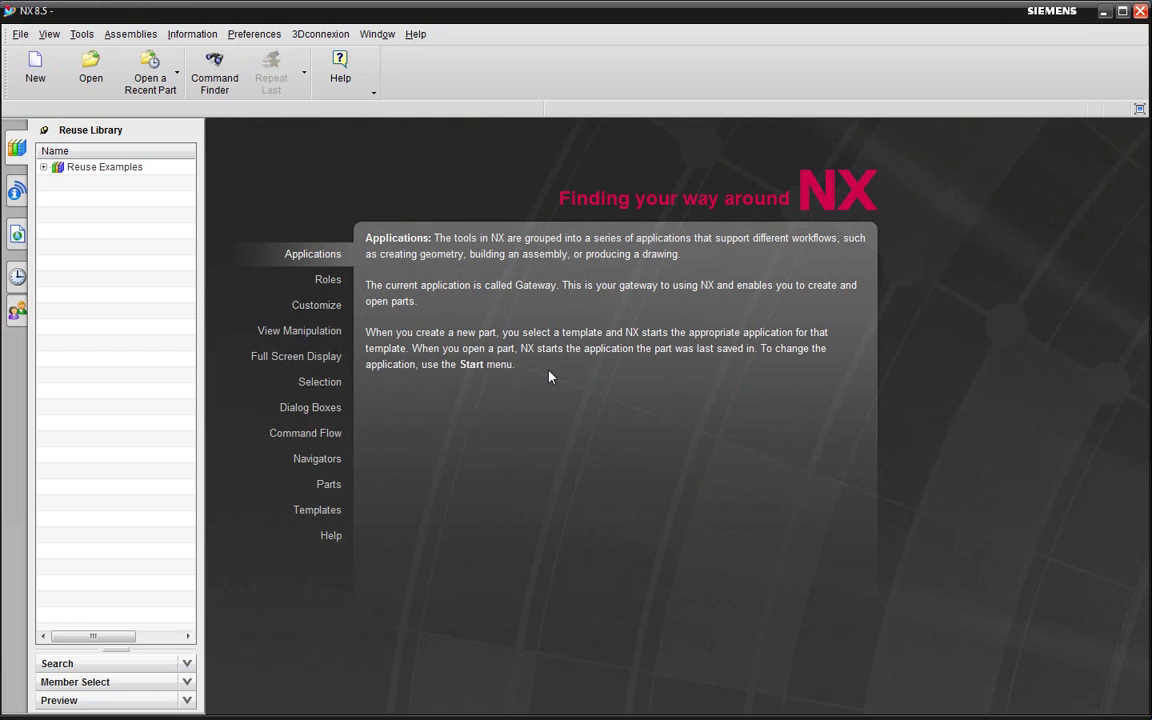
# - Open 'show thickness by color.prt' so the beam loads in NX 8.5 Manufacturing
pyautogui.click(91, 68)
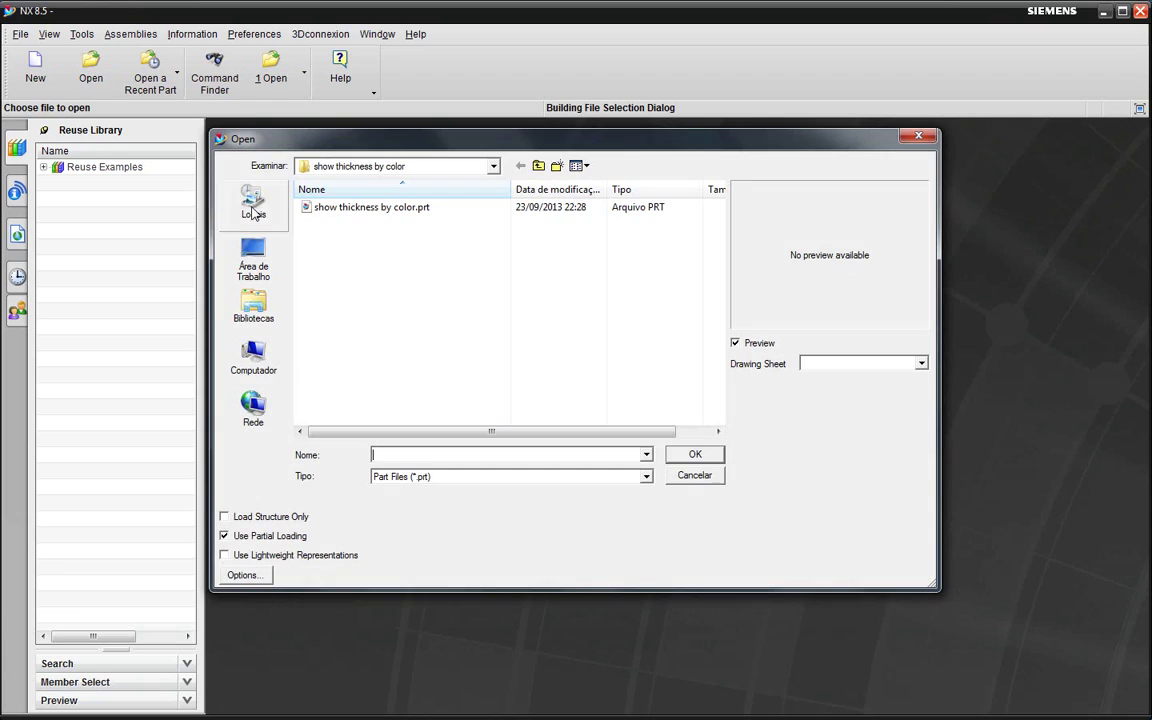
pyautogui.click(376, 208)
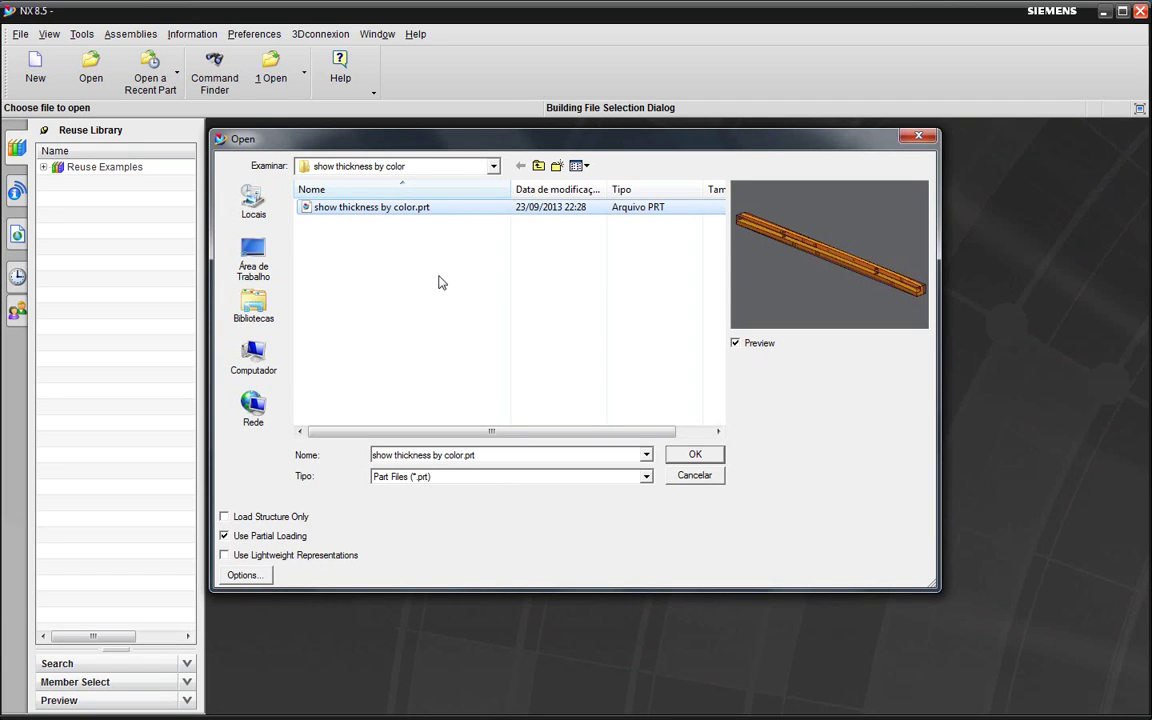
pyautogui.click(695, 455)
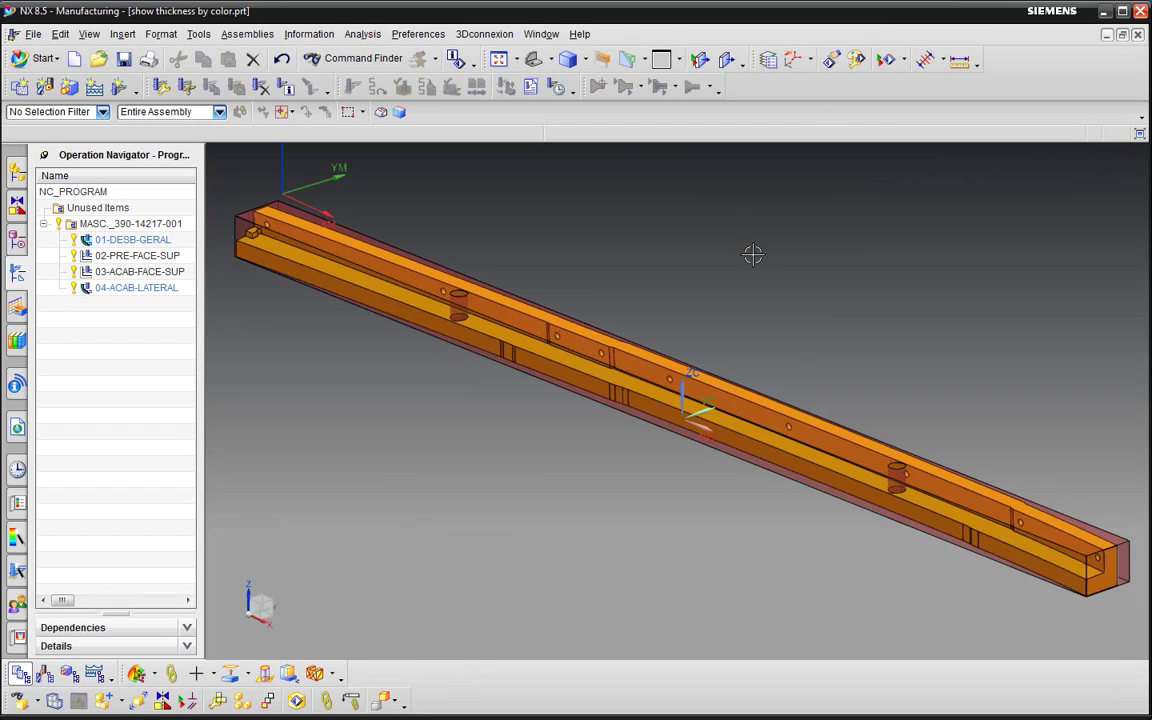
pyautogui.click(960, 63)
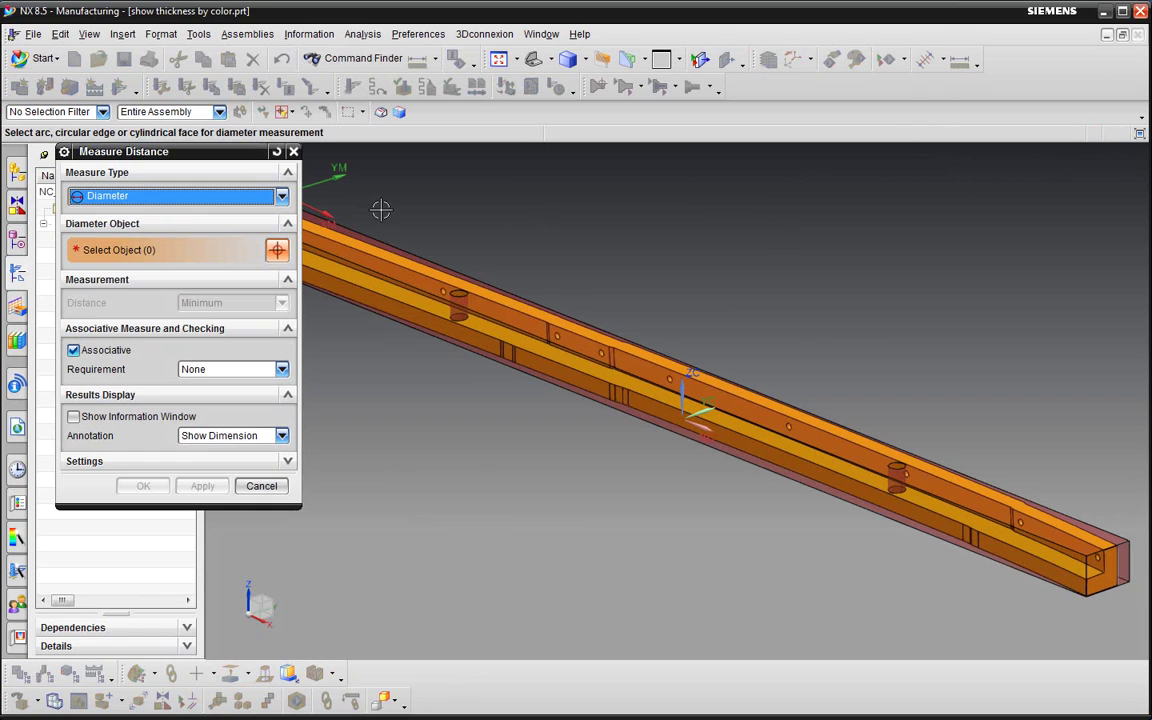
pyautogui.click(178, 198)
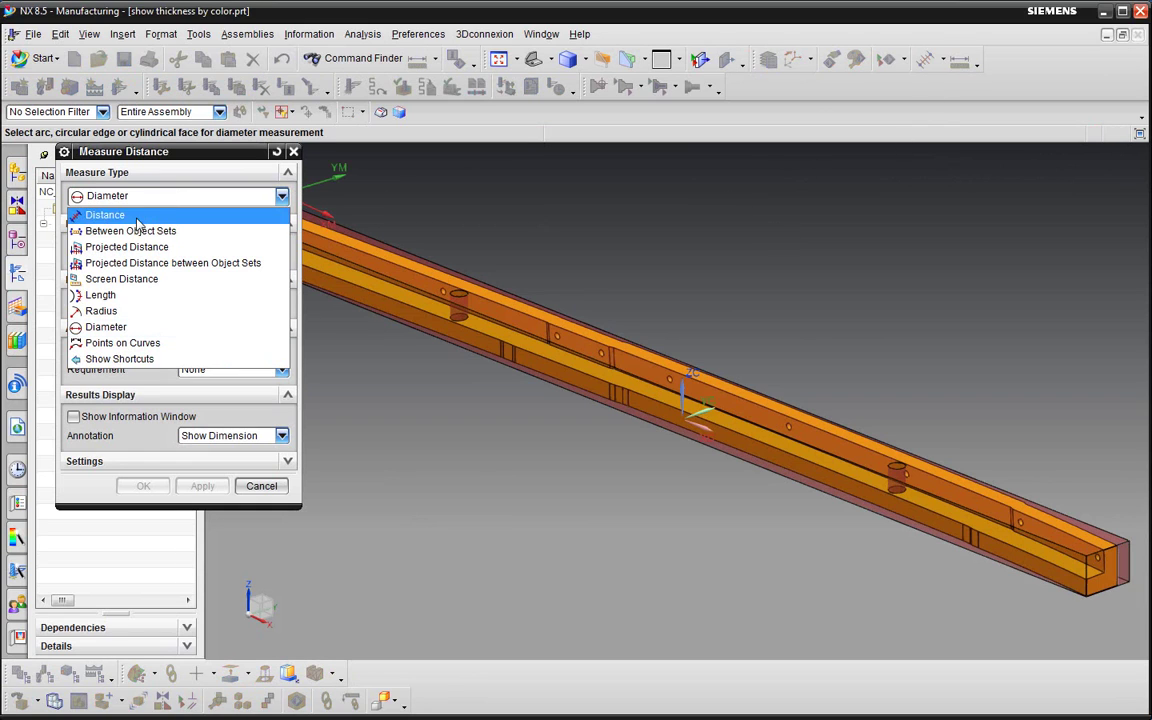
pyautogui.click(141, 294)
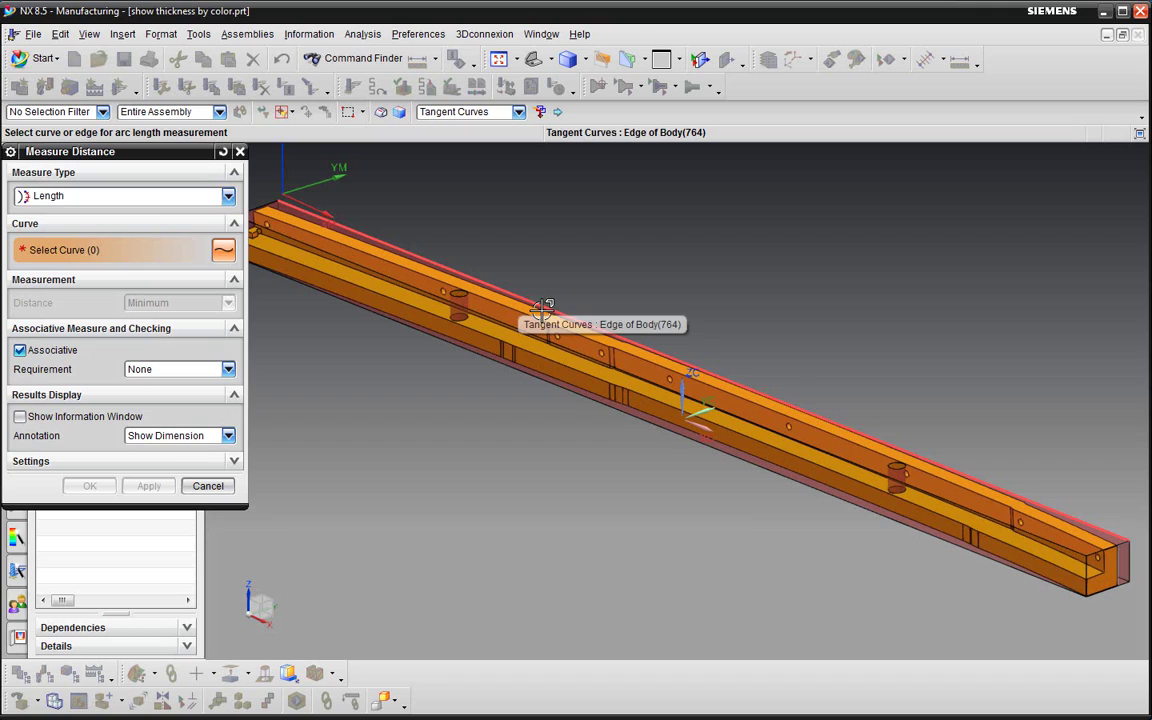
pyautogui.click(462, 279)
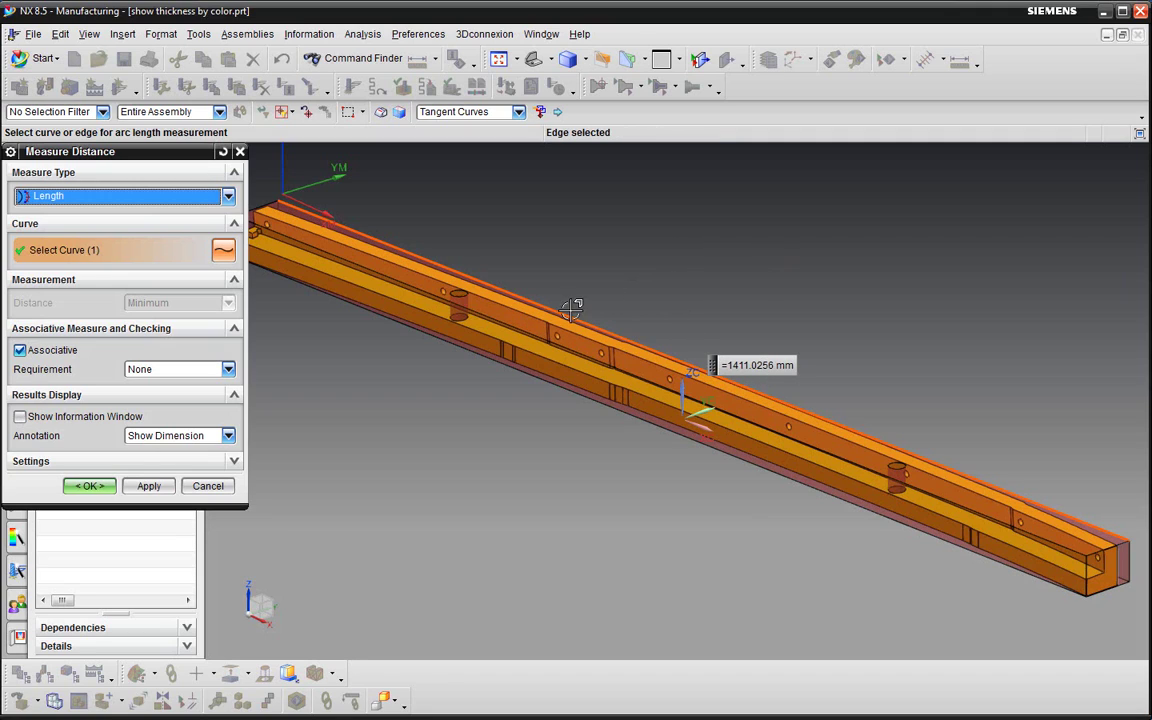
pyautogui.keyDown('shift'); pyautogui.click(452, 268); pyautogui.keyUp('shift')
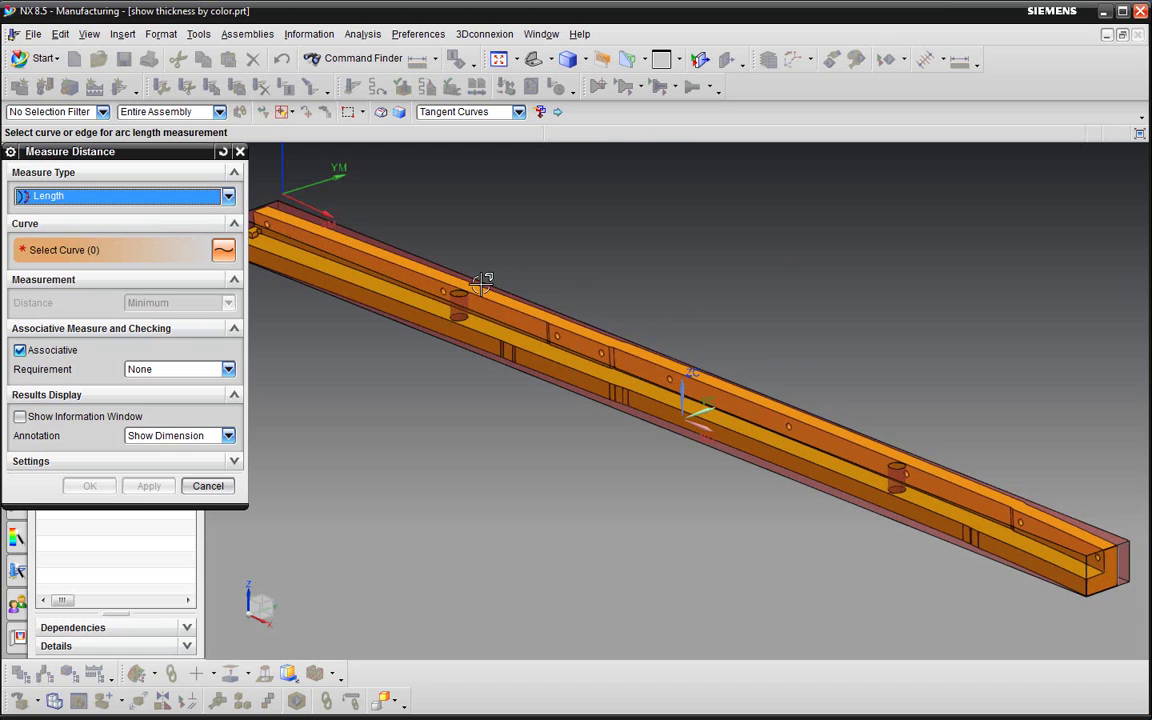
pyautogui.scroll(3, 396, 268)
pyautogui.click(398, 269)
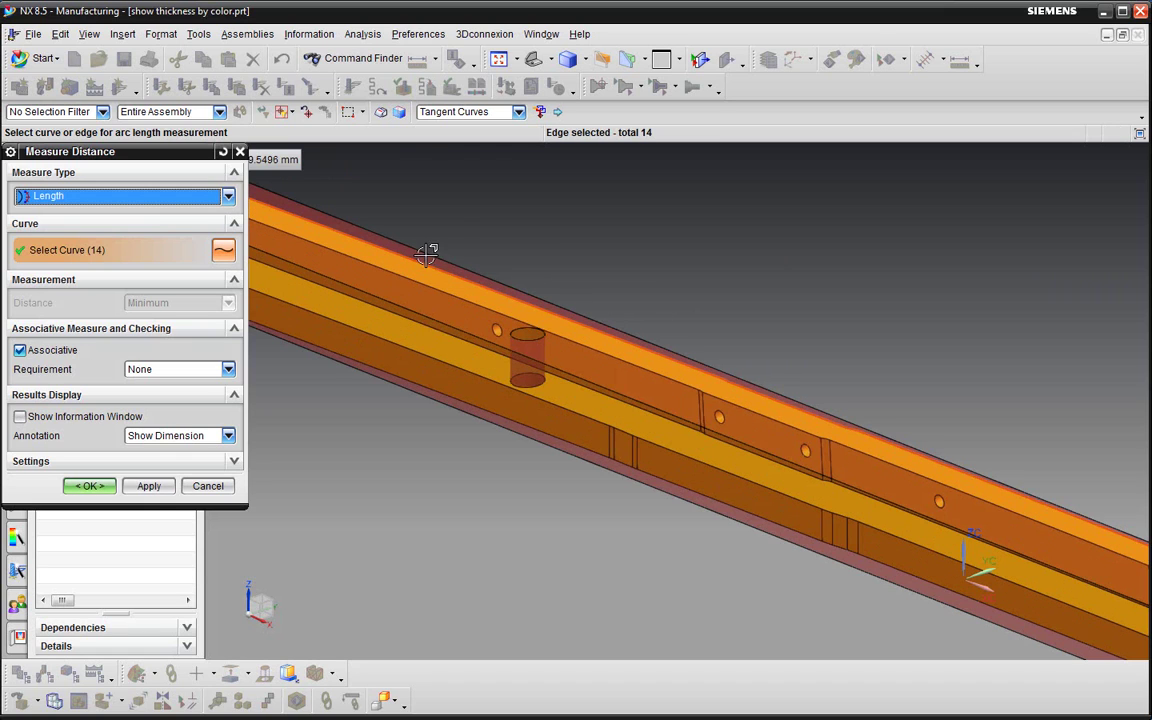
pyautogui.scroll(-2, 590, 275)
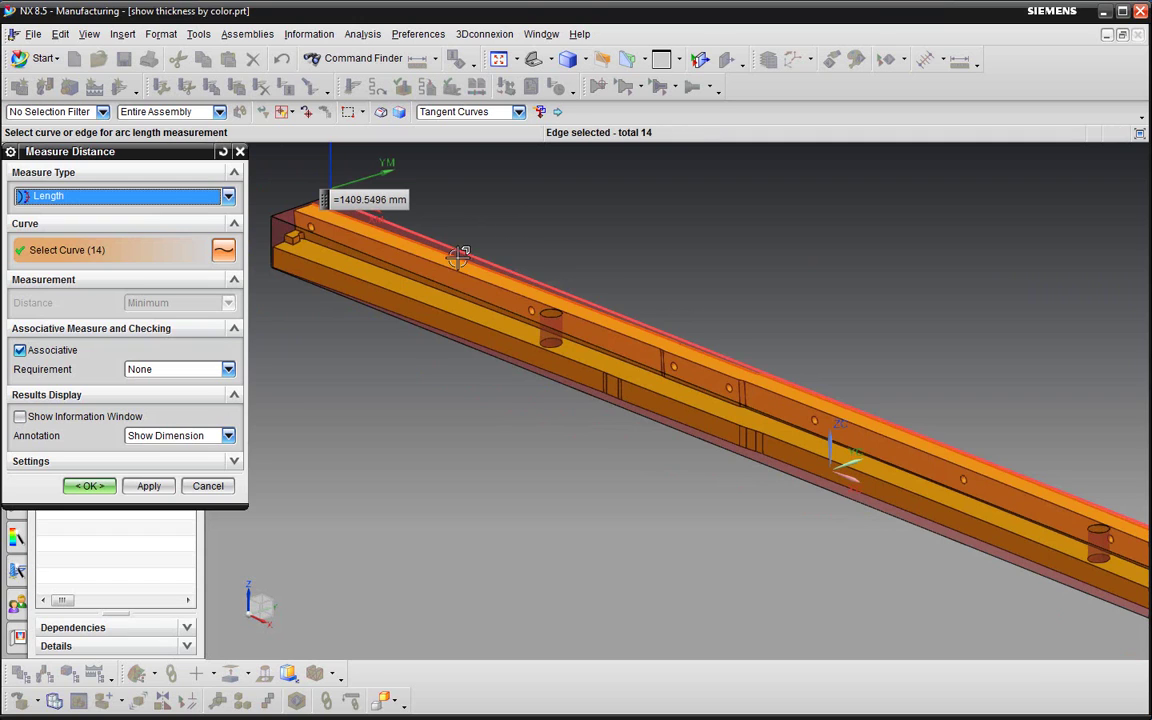
pyautogui.scroll(-1, 400, 280)
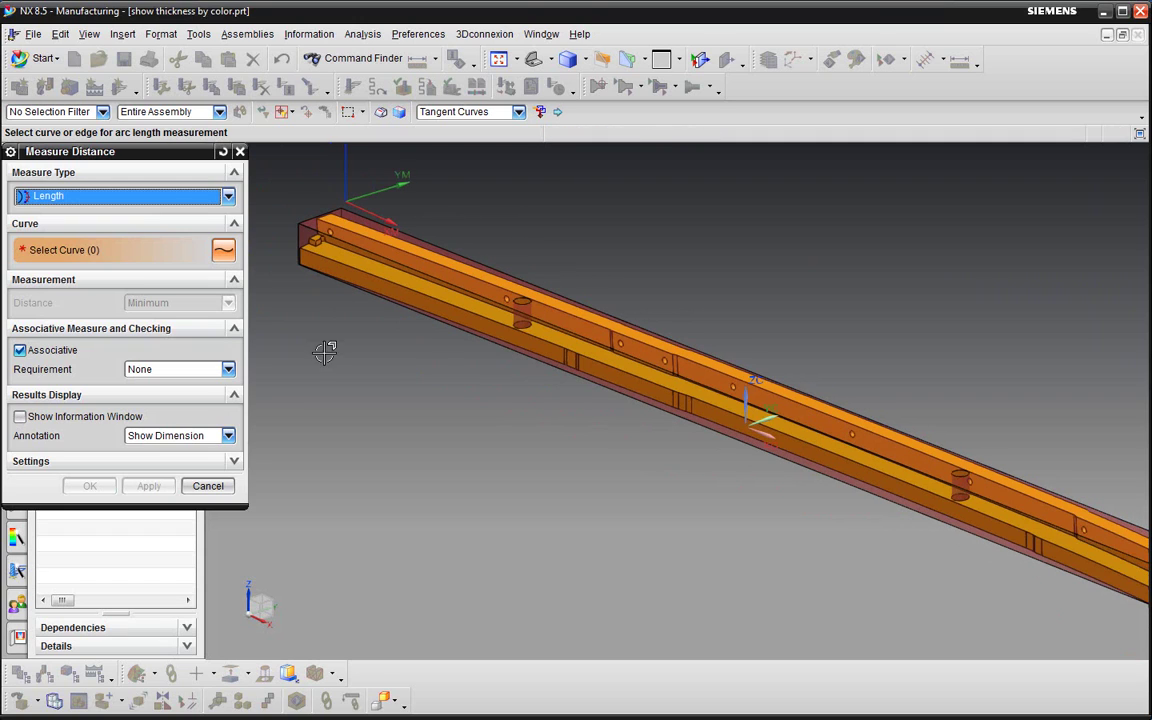
pyautogui.click(208, 486)
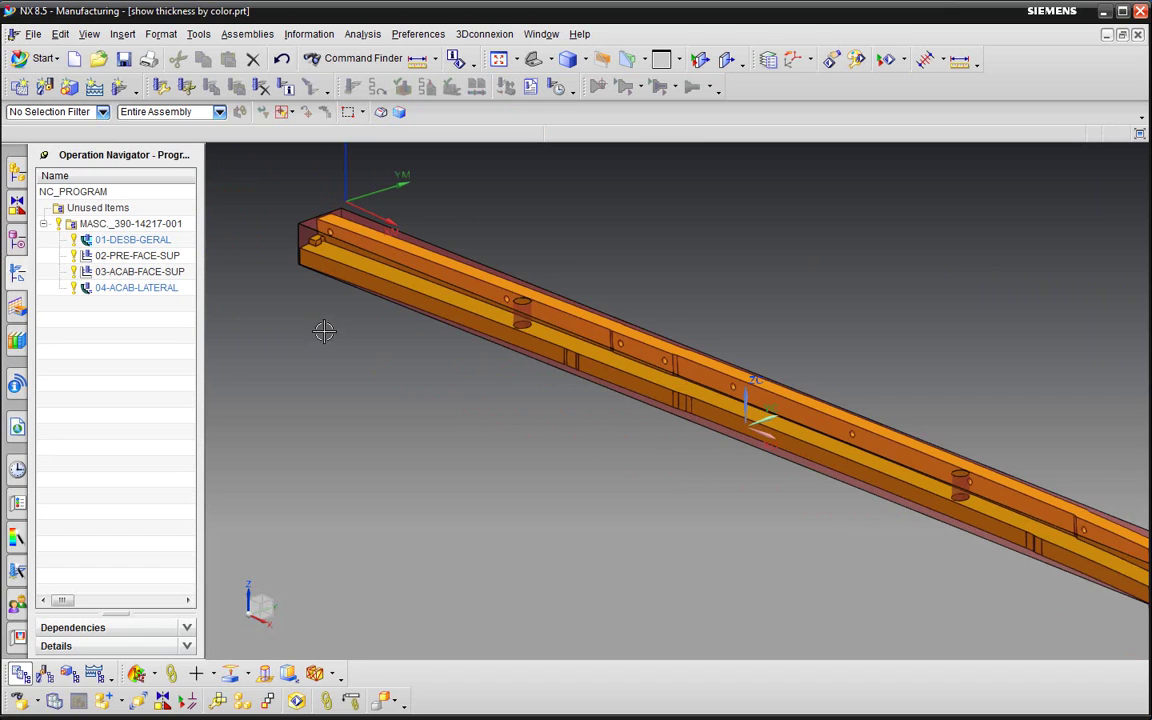
# - Display toolpaths of 01-DESB-GERAL, 02-PRE-FACE-SUP, 03-ACAB-FACE-SUP and 04-ACAB-LATERAL while orbiting the beam
pyautogui.scroll(-2, 324, 331)
pyautogui.click(133, 240)
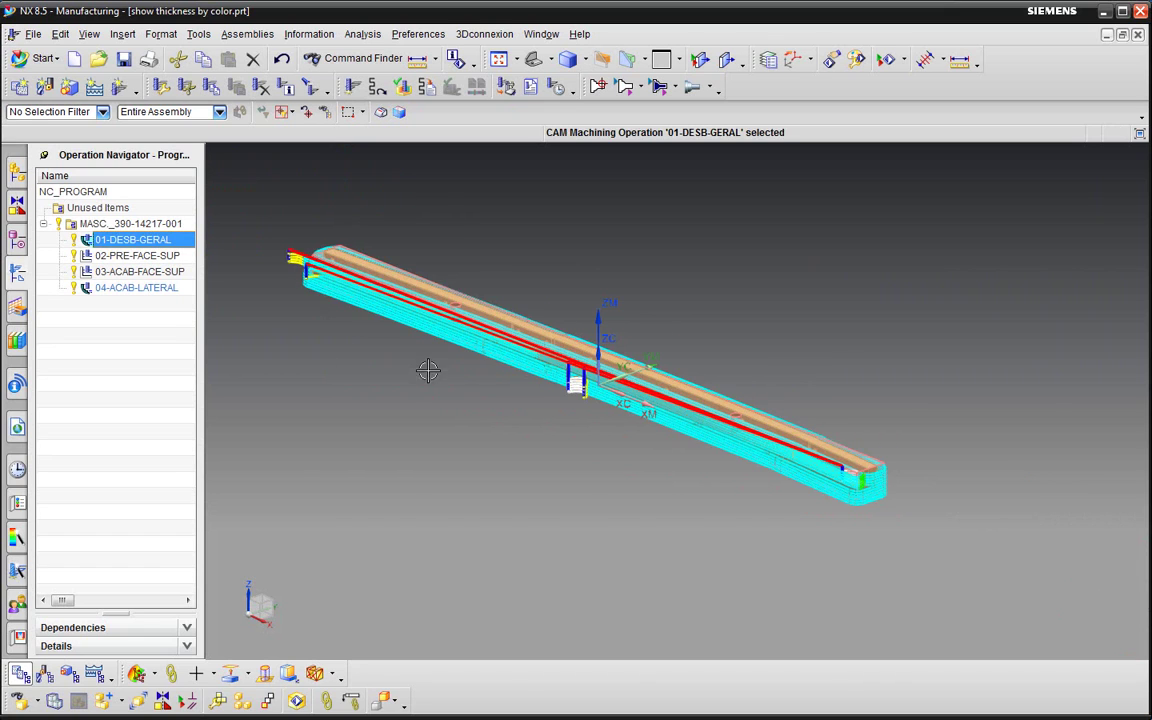
pyautogui.moveTo(385, 333)
pyautogui.mouseDown(button='middle')
pyautogui.moveTo(406, 329)
pyautogui.moveTo(430, 363)
pyautogui.moveTo(363, 291)
pyautogui.mouseUp(button='middle')
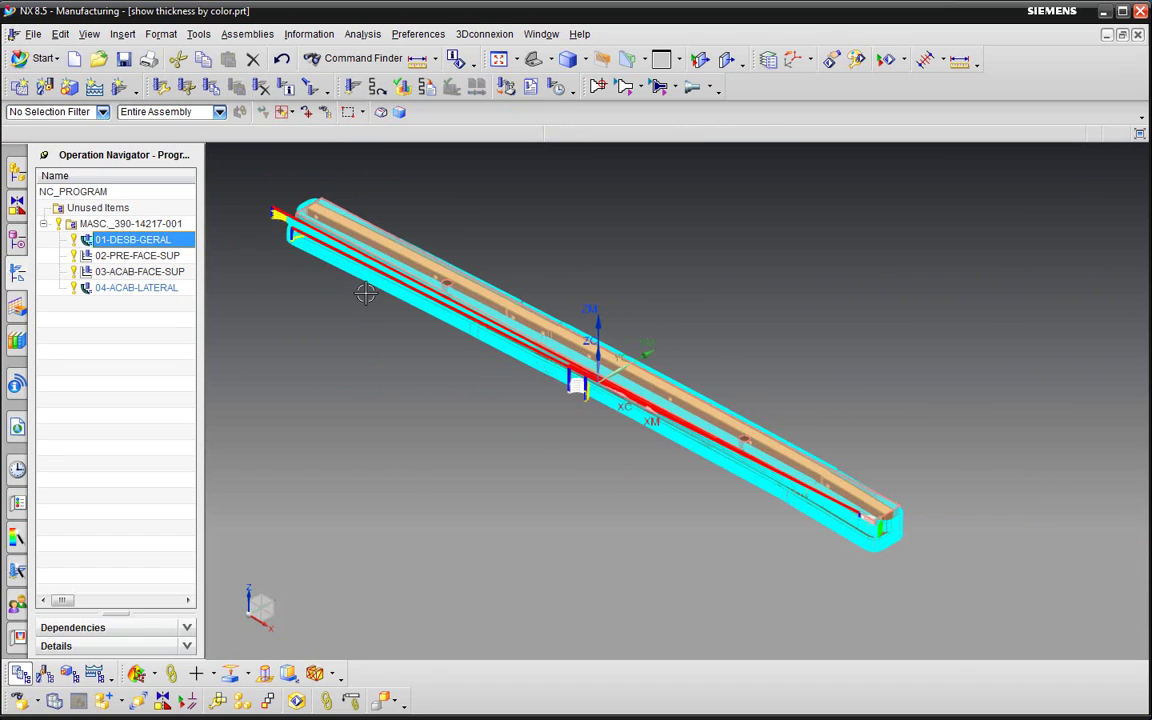
pyautogui.click(112, 258)
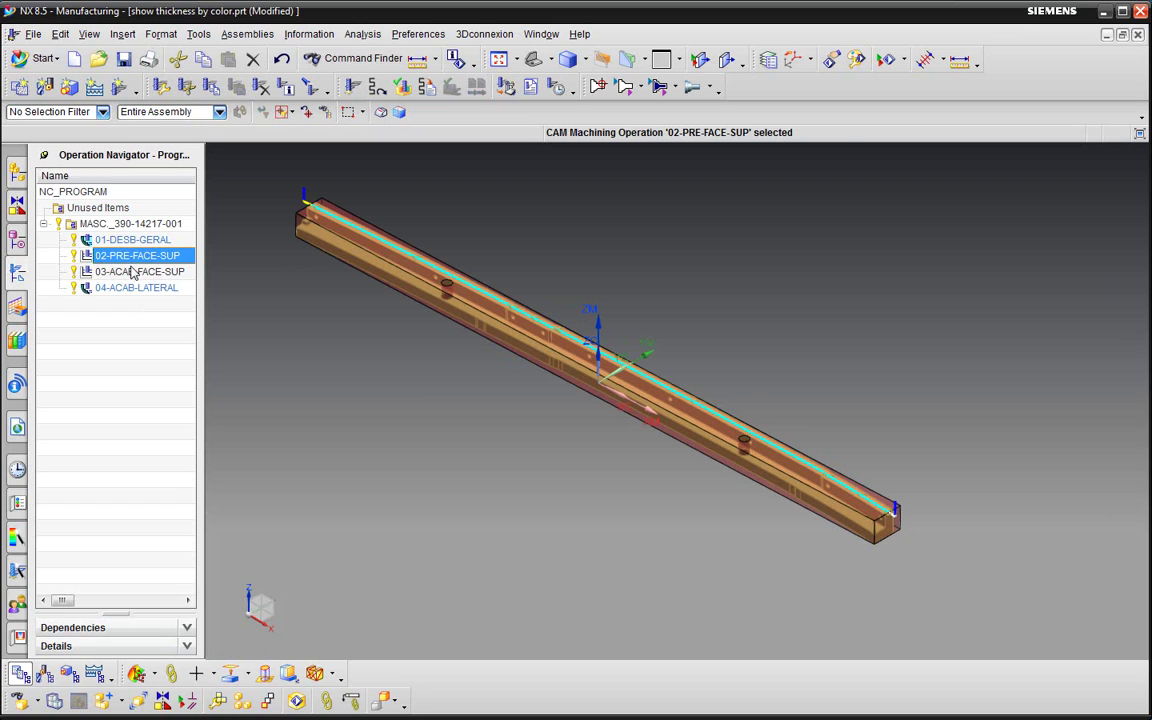
pyautogui.click(130, 272)
pyautogui.click(136, 288)
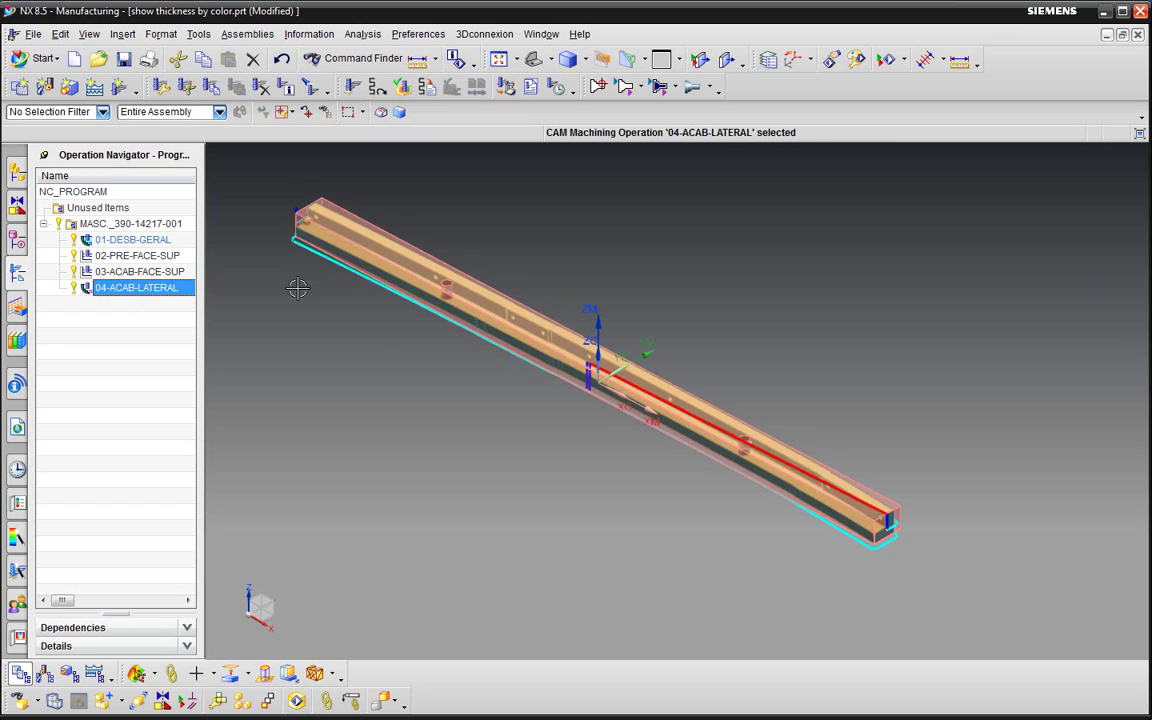
pyautogui.moveTo(268, 260)
pyautogui.mouseDown(button='middle')
pyautogui.moveTo(390, 259)
pyautogui.moveTo(319, 234)
pyautogui.moveTo(335, 232)
pyautogui.moveTo(383, 249)
pyautogui.mouseUp(button='middle')
pyautogui.scroll(3, 429, 267)
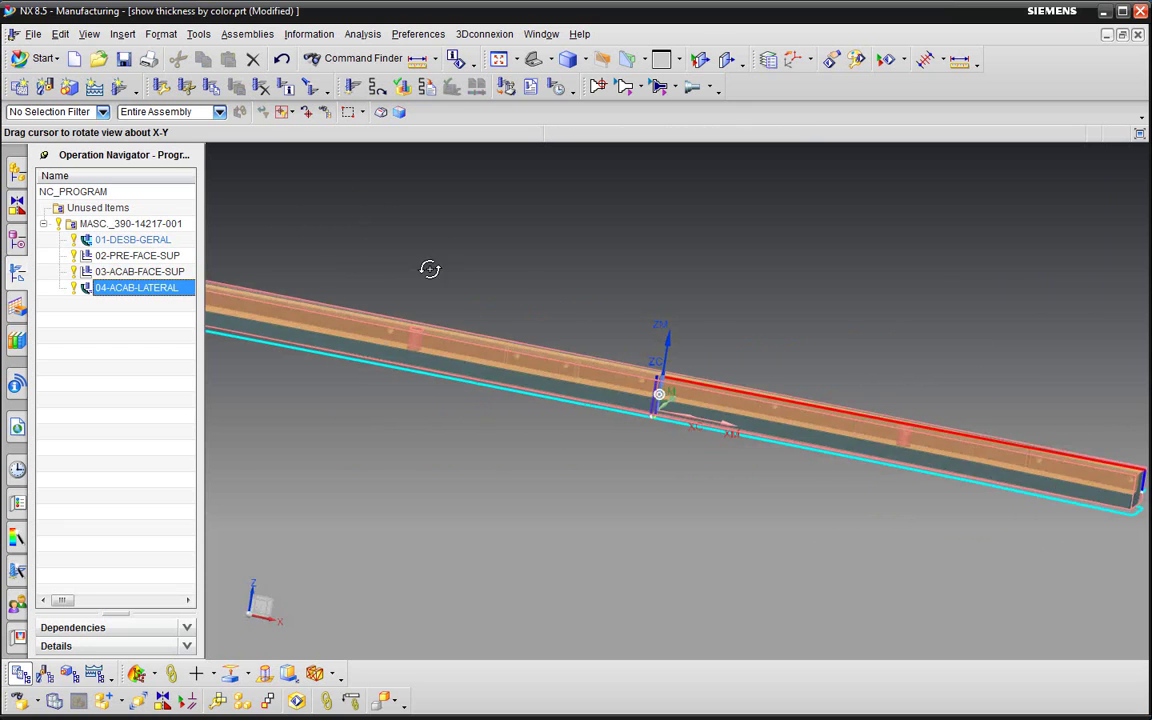
pyautogui.scroll(2, 422, 298)
pyautogui.scroll(-2, 467, 265)
pyautogui.moveTo(467, 265)
pyautogui.mouseDown(button='middle')
pyautogui.moveTo(545, 262)
pyautogui.moveTo(530, 252)
pyautogui.moveTo(527, 275)
pyautogui.moveTo(553, 296)
pyautogui.moveTo(500, 267)
pyautogui.moveTo(527, 288)
pyautogui.moveTo(519, 224)
pyautogui.moveTo(516, 250)
pyautogui.mouseUp(button='middle')
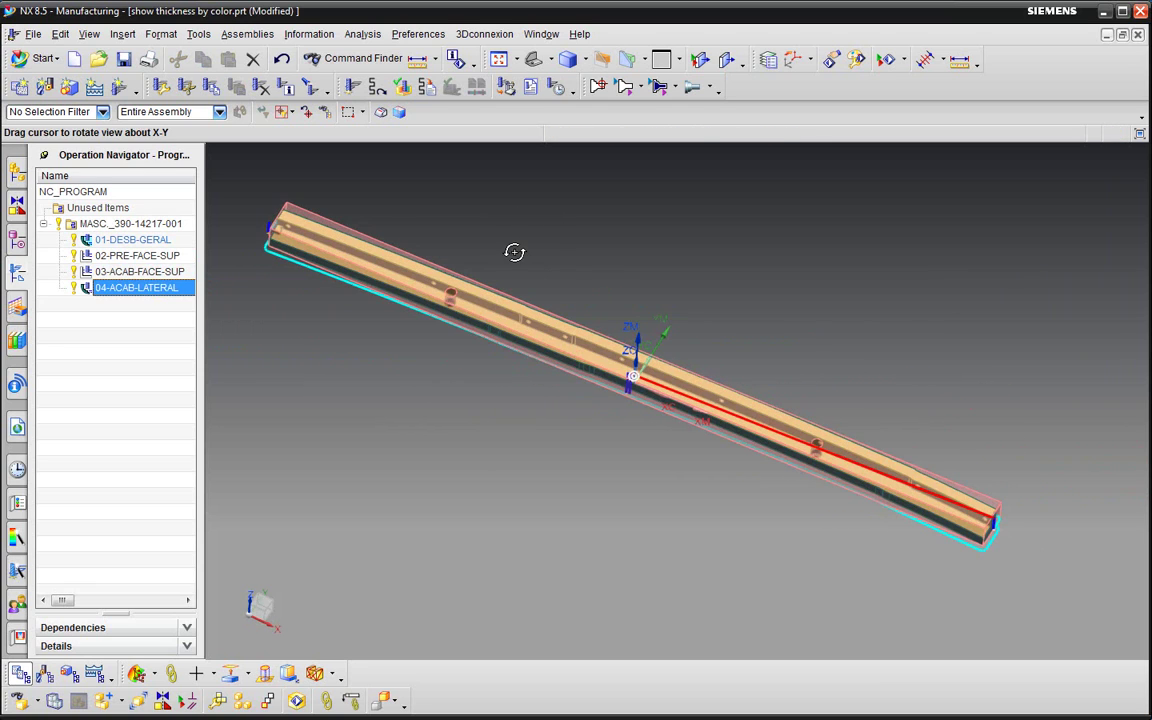
# - Show 04-ACAB-LATERAL's remaining workpiece thickness as a colour map on the beam
pyautogui.rightClick(138, 292)
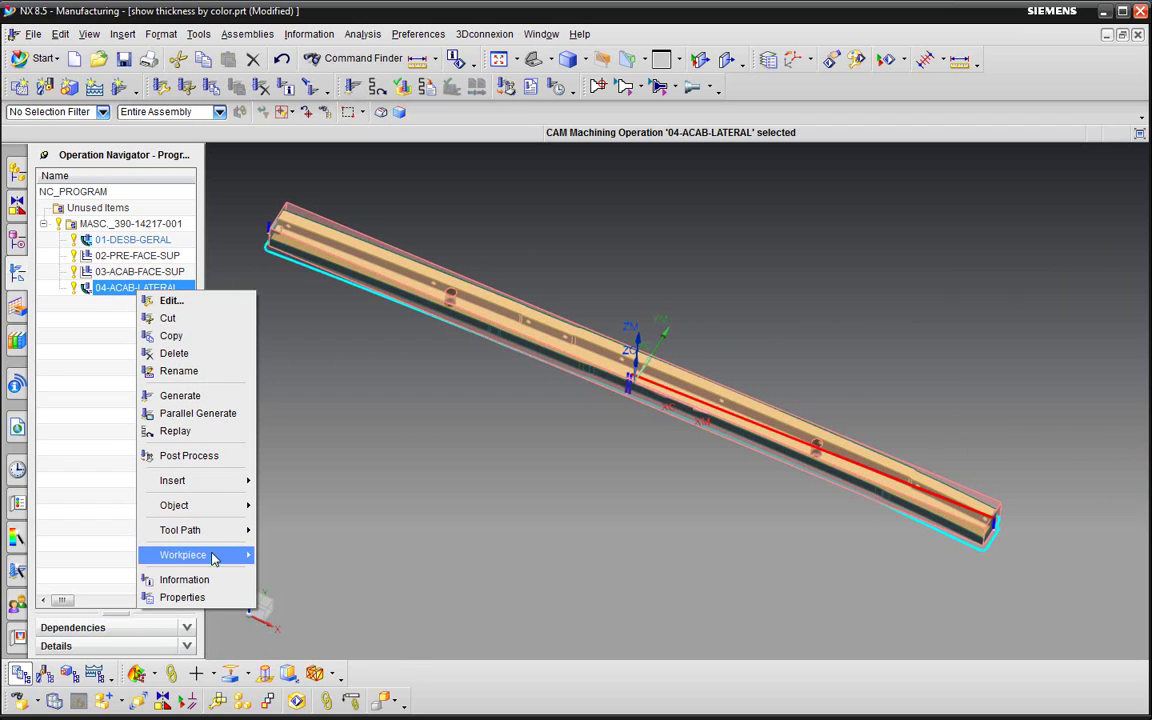
pyautogui.moveTo(183, 555)
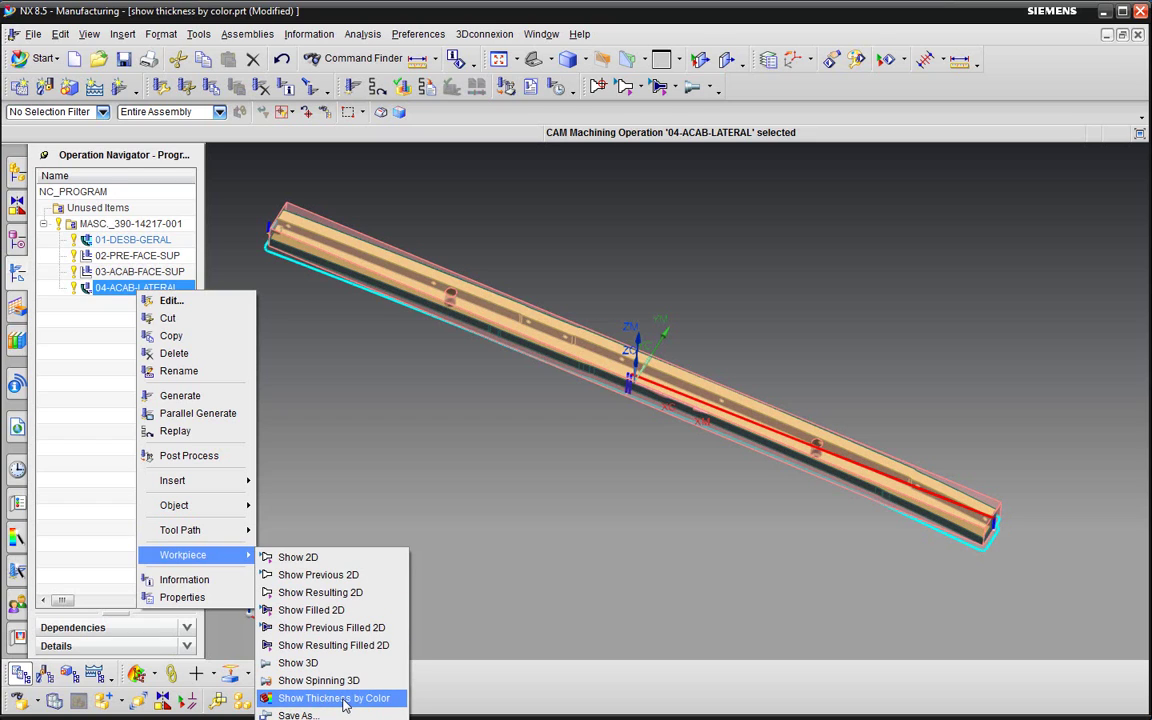
pyautogui.click(345, 706)
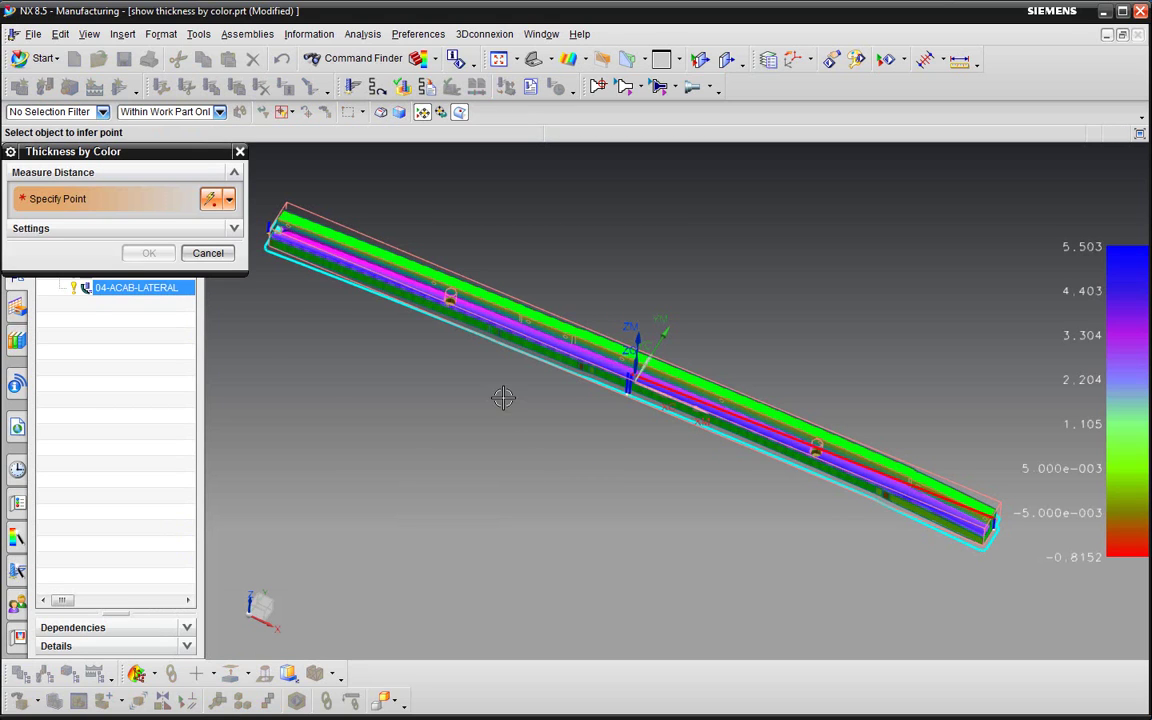
pyautogui.moveTo(617, 417)
pyautogui.mouseDown(button='middle')
pyautogui.moveTo(594, 396)
pyautogui.moveTo(630, 375)
pyautogui.mouseUp(button='middle')
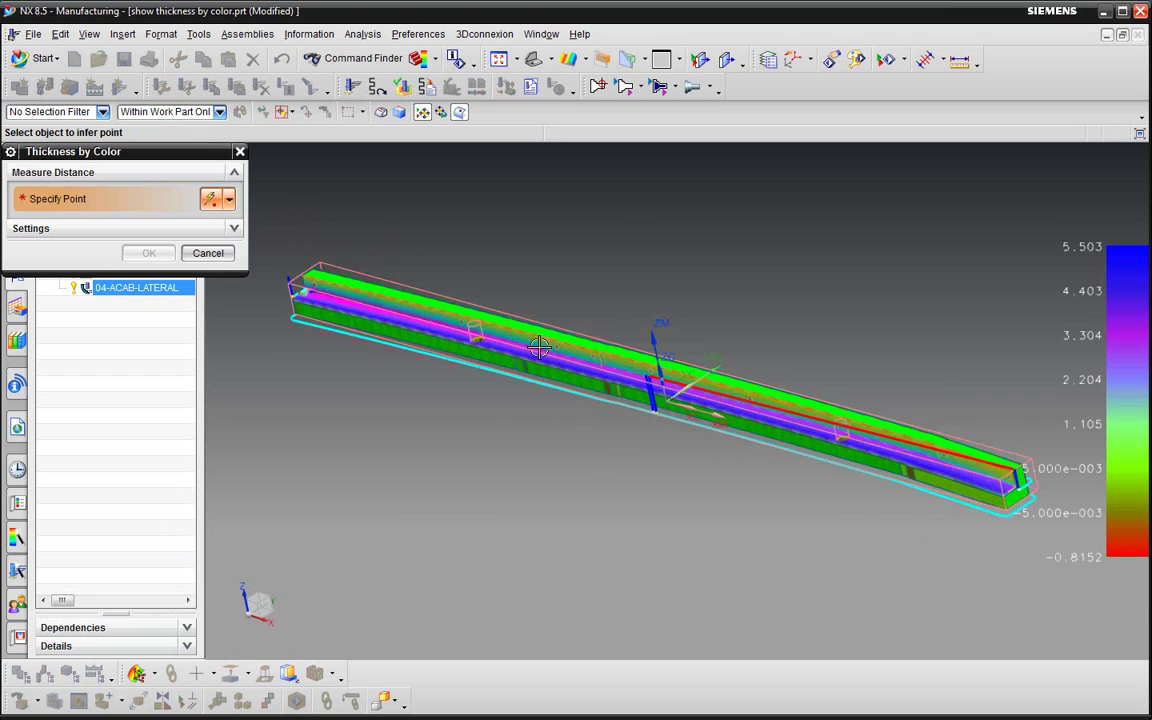
pyautogui.scroll(3, 632, 369)
pyautogui.scroll(3, 632, 369)
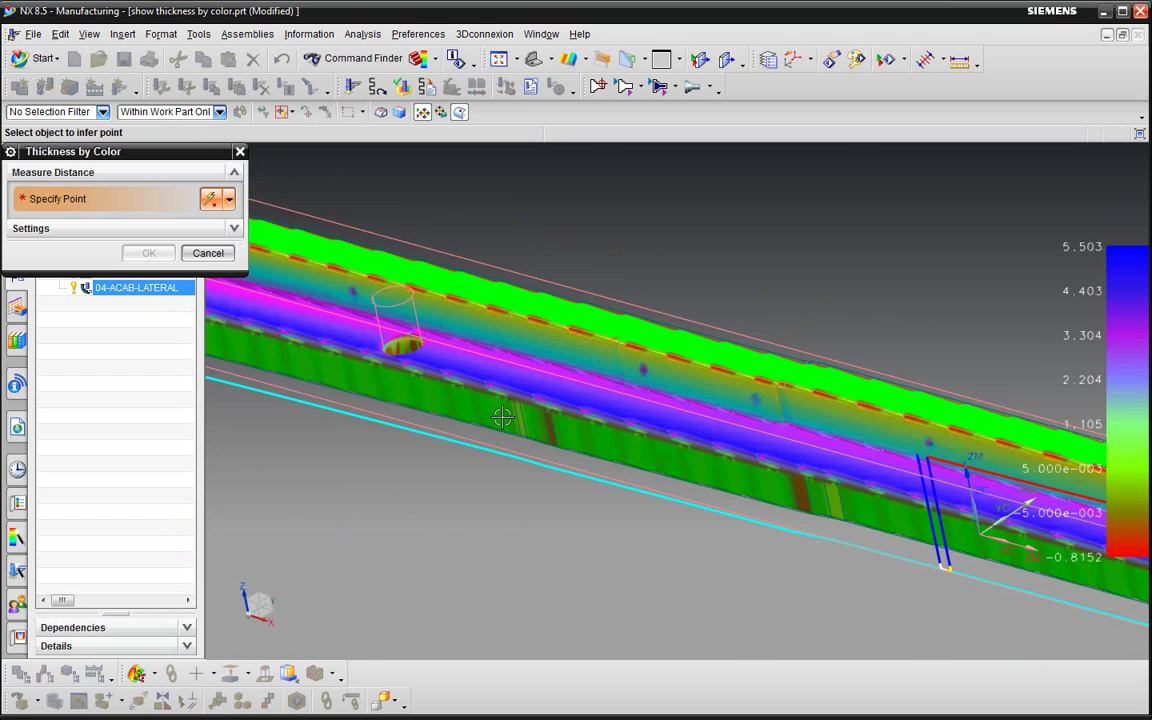
pyautogui.scroll(3, 440, 377)
pyautogui.scroll(-3, 545, 340)
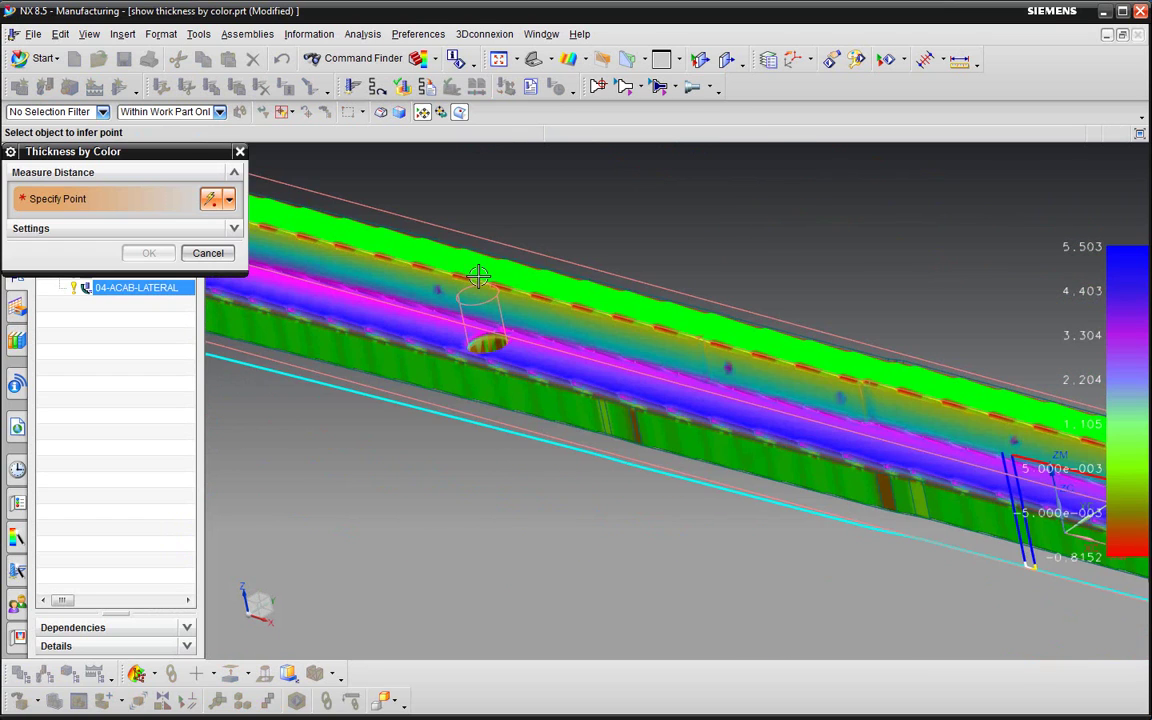
# - Rotate and zoom the thickness map (-0.8152 to 5.503) until the beam lies nearly horizontal
pyautogui.scroll(3, 535, 300)
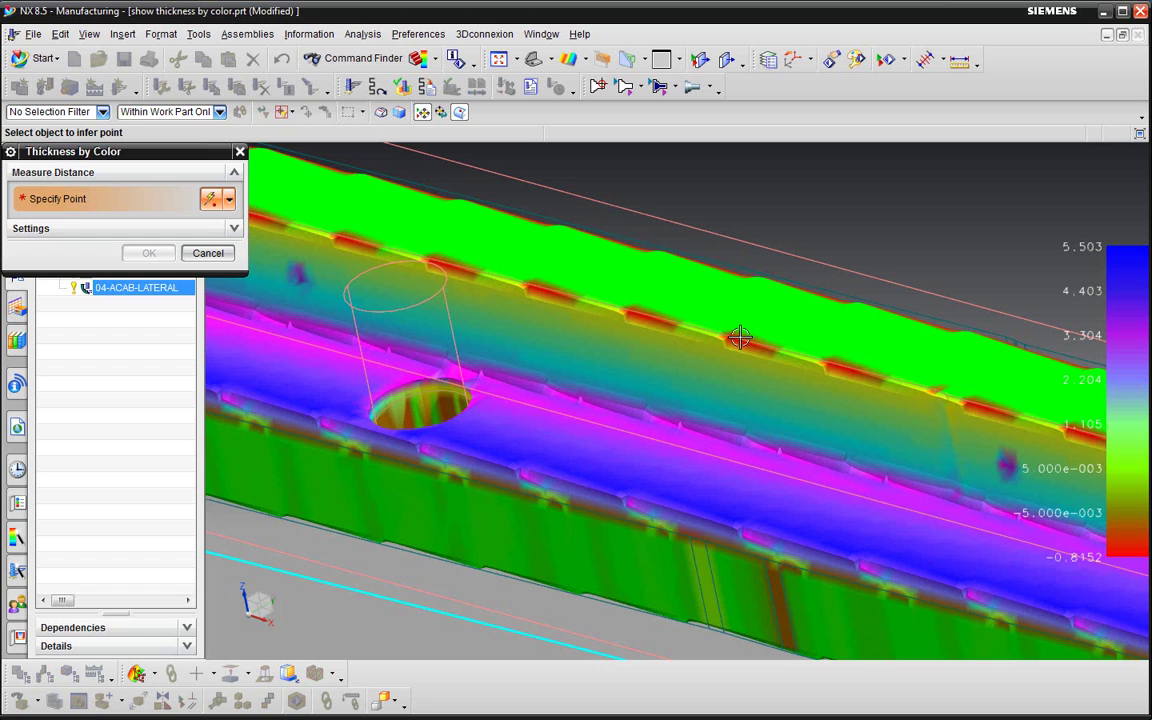
pyautogui.scroll(-3, 677, 341)
pyautogui.scroll(-2, 600, 345)
pyautogui.scroll(-2, 620, 372)
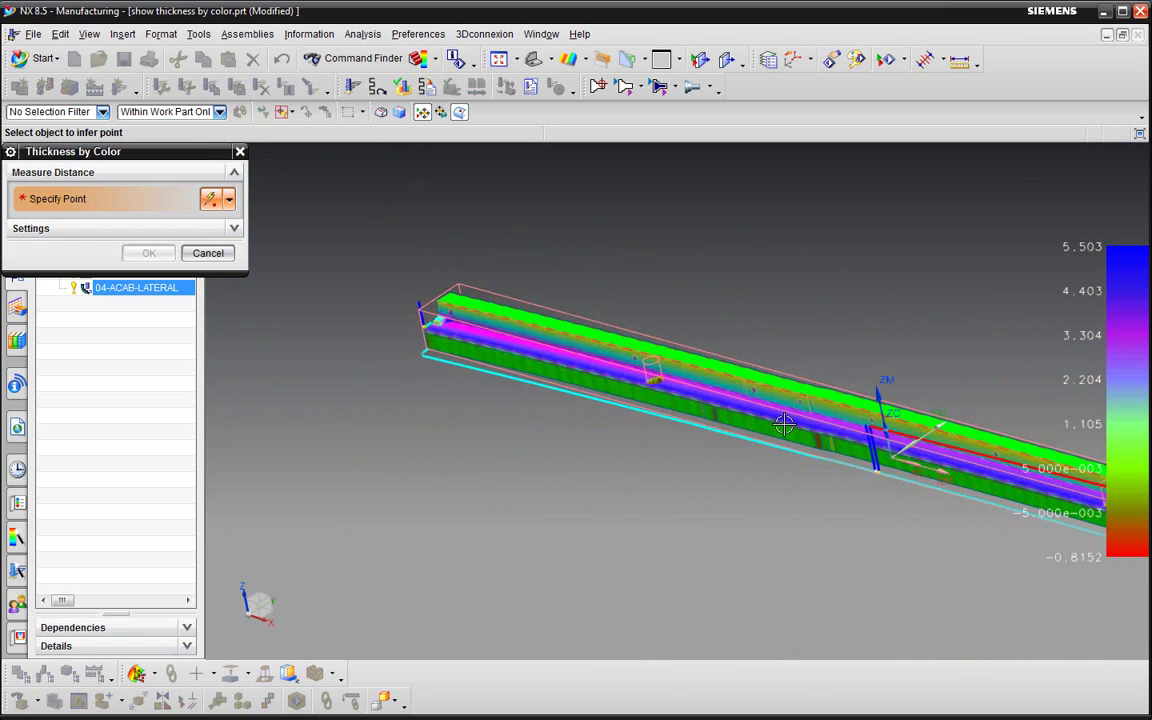
pyautogui.scroll(3, 565, 342)
pyautogui.scroll(3, 554, 336)
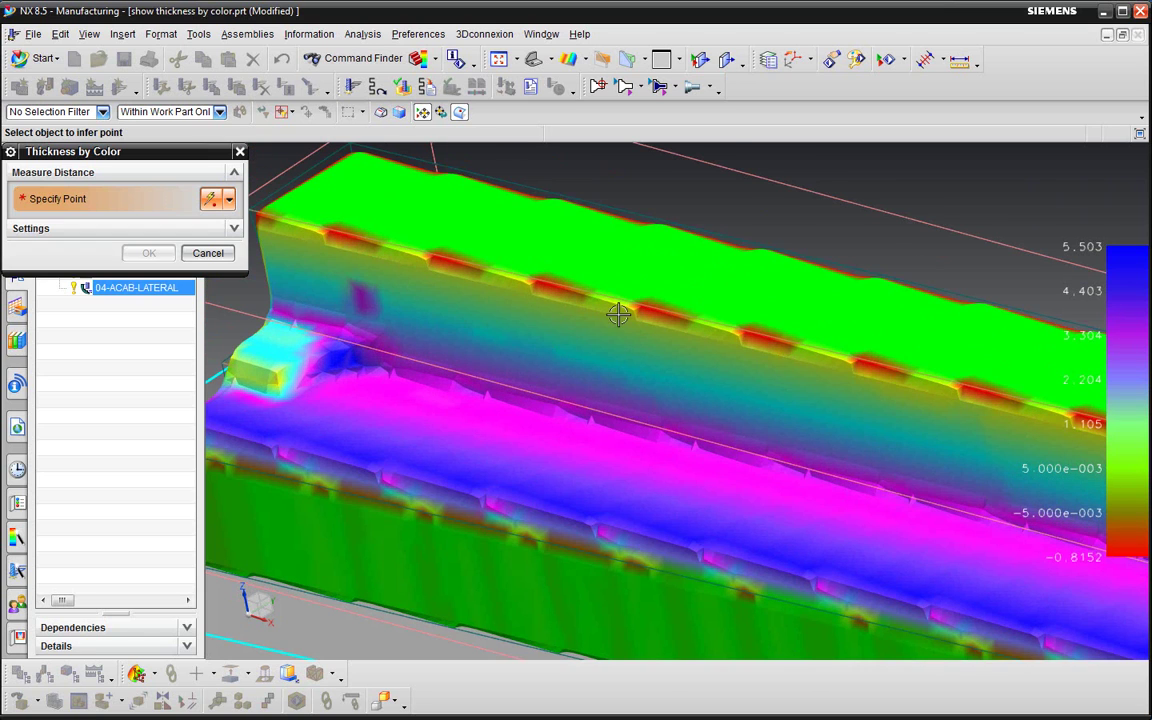
pyautogui.scroll(2, 525, 290)
pyautogui.scroll(2, 500, 290)
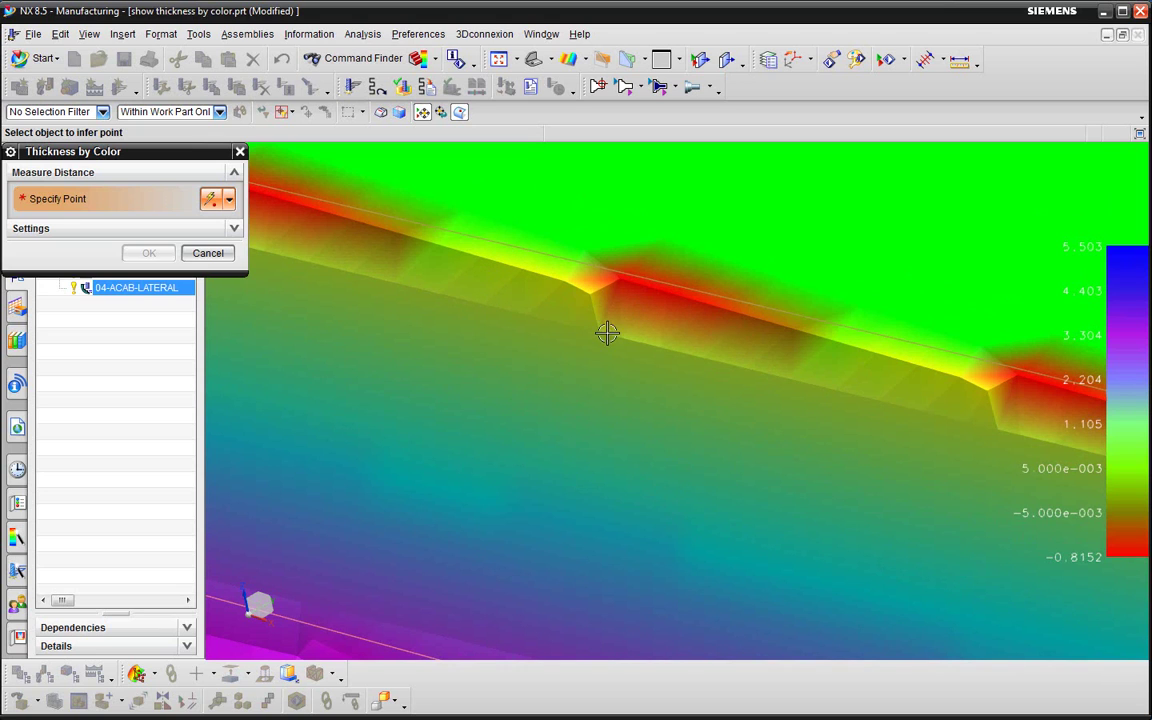
pyautogui.scroll(-5, 600, 328)
pyautogui.scroll(-1, 440, 292)
pyautogui.moveTo(438, 292); pyautogui.dragTo(566, 355, button='middle')
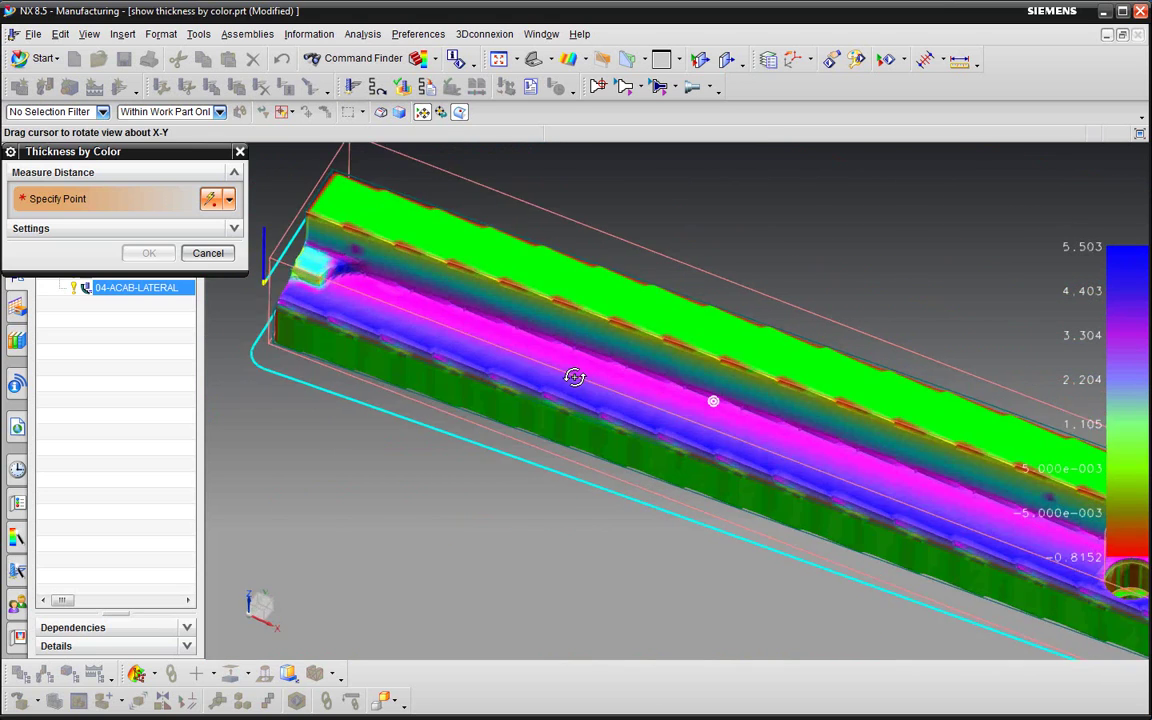
pyautogui.scroll(-2, 418, 279)
pyautogui.scroll(-2, 418, 279)
pyautogui.scroll(-2, 446, 271)
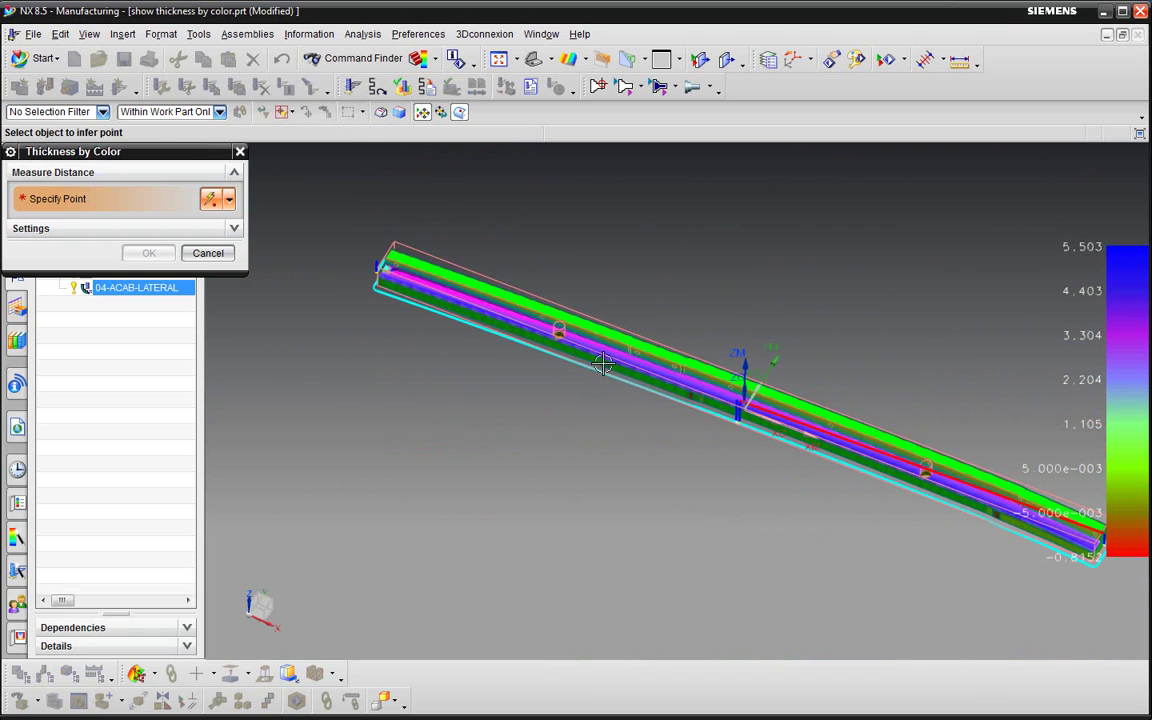
pyautogui.moveTo(540, 325)
pyautogui.mouseDown(button='middle')
pyautogui.moveTo(557, 290)
pyautogui.moveTo(476, 296)
pyautogui.moveTo(470, 309)
pyautogui.moveTo(476, 352)
pyautogui.moveTo(481, 332)
pyautogui.moveTo(540, 301)
pyautogui.moveTo(563, 310)
pyautogui.moveTo(579, 360)
pyautogui.moveTo(584, 310)
pyautogui.mouseUp(button='middle')
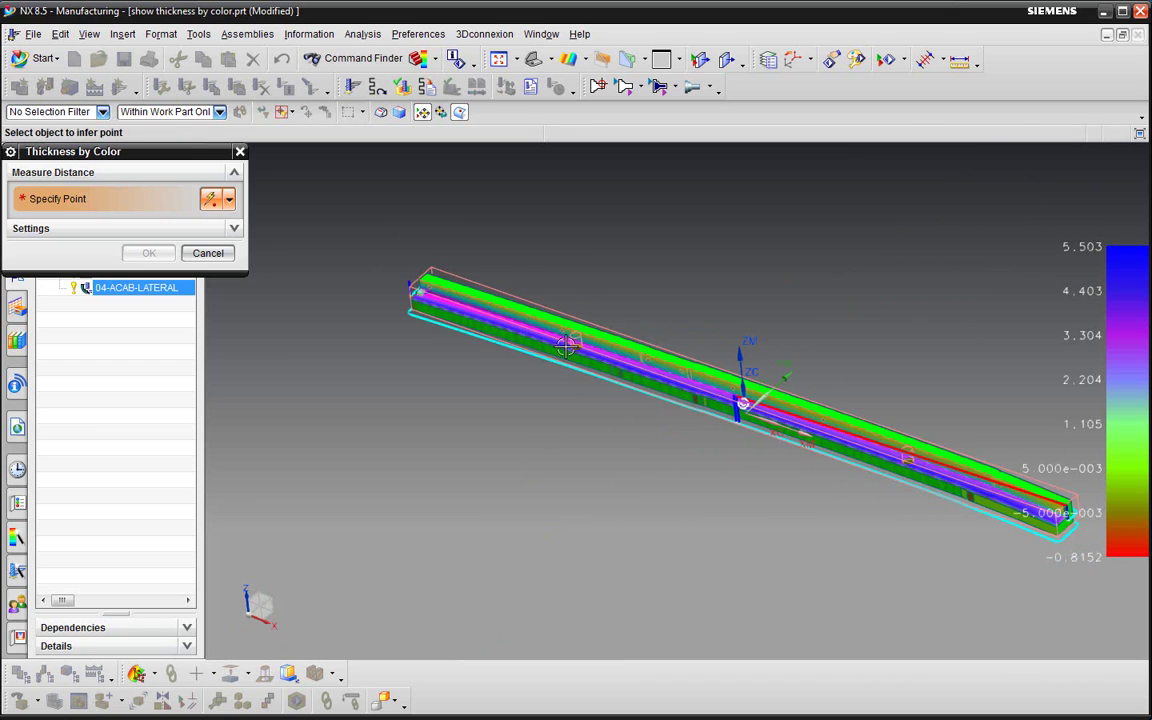
pyautogui.scroll(3, 584, 310)
pyautogui.scroll(2, 615, 363)
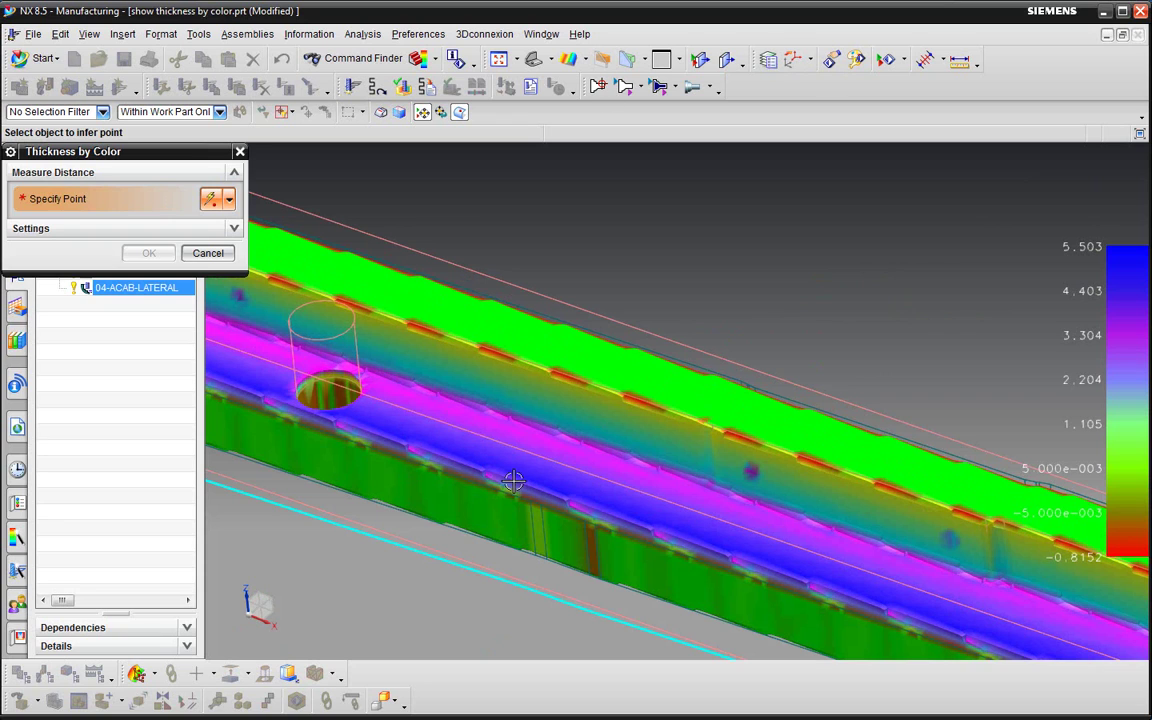
# - Close the thickness map, edit 04-ACAB-LATERAL's Zlevel Profile settings and run Verify
pyautogui.click(208, 253)
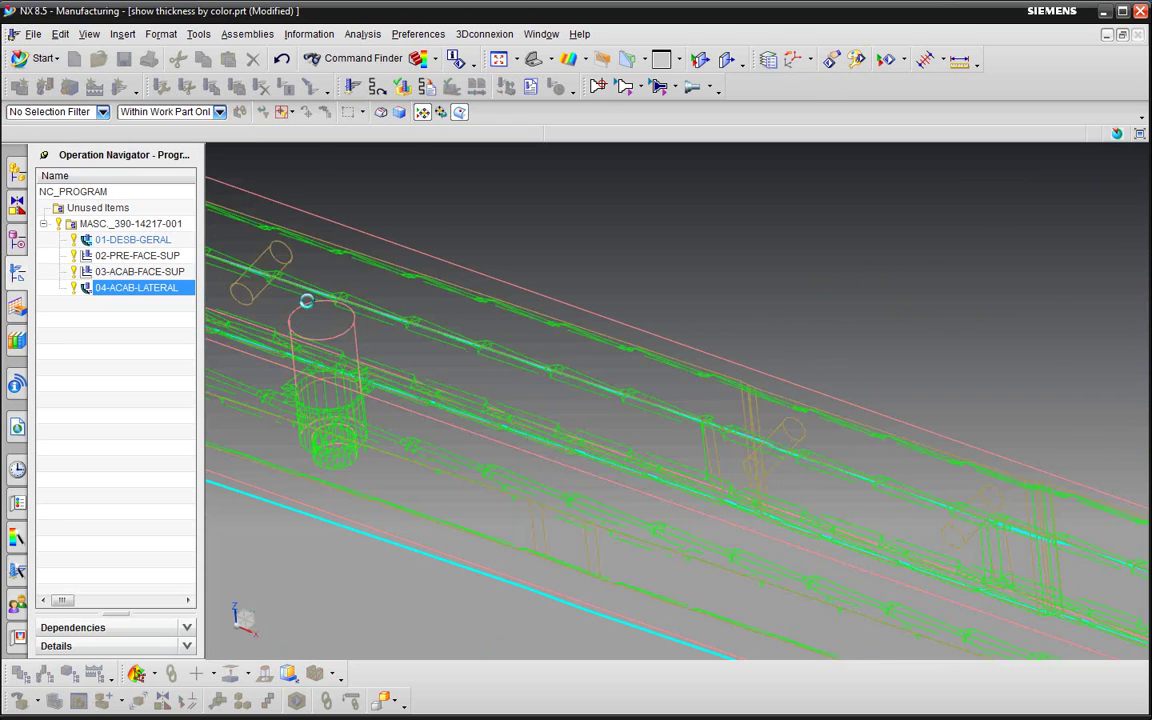
pyautogui.scroll(-3, 665, 425)
pyautogui.rightClick(140, 293)
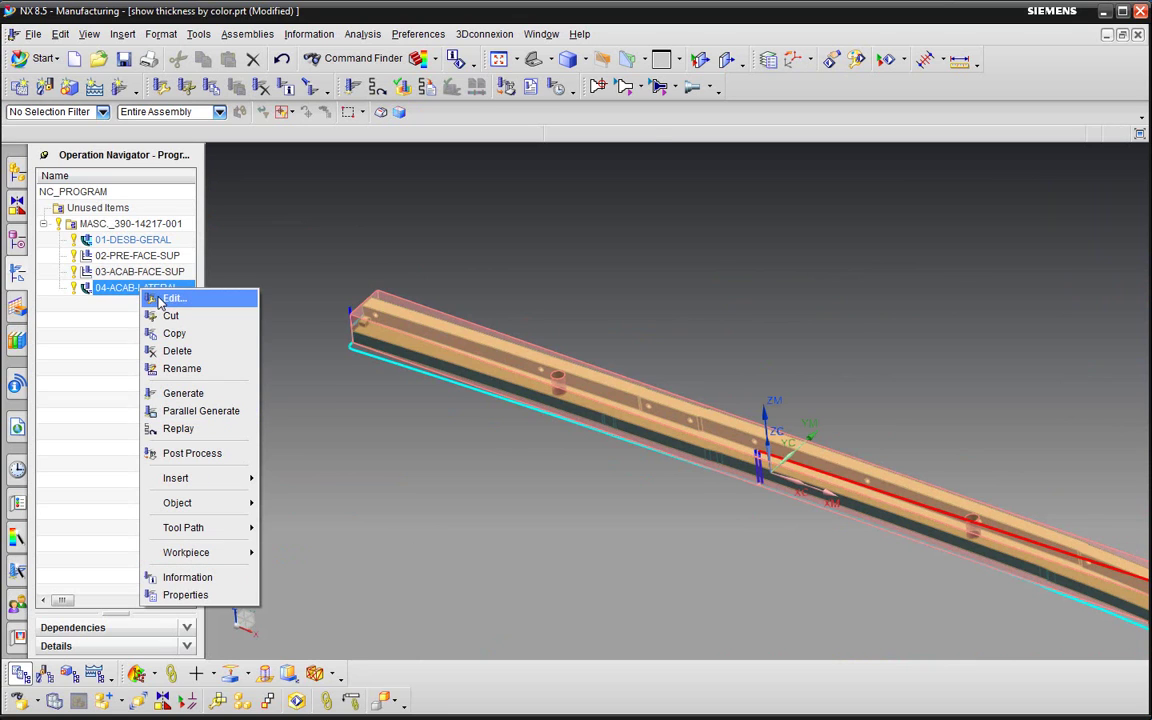
pyautogui.click(165, 298)
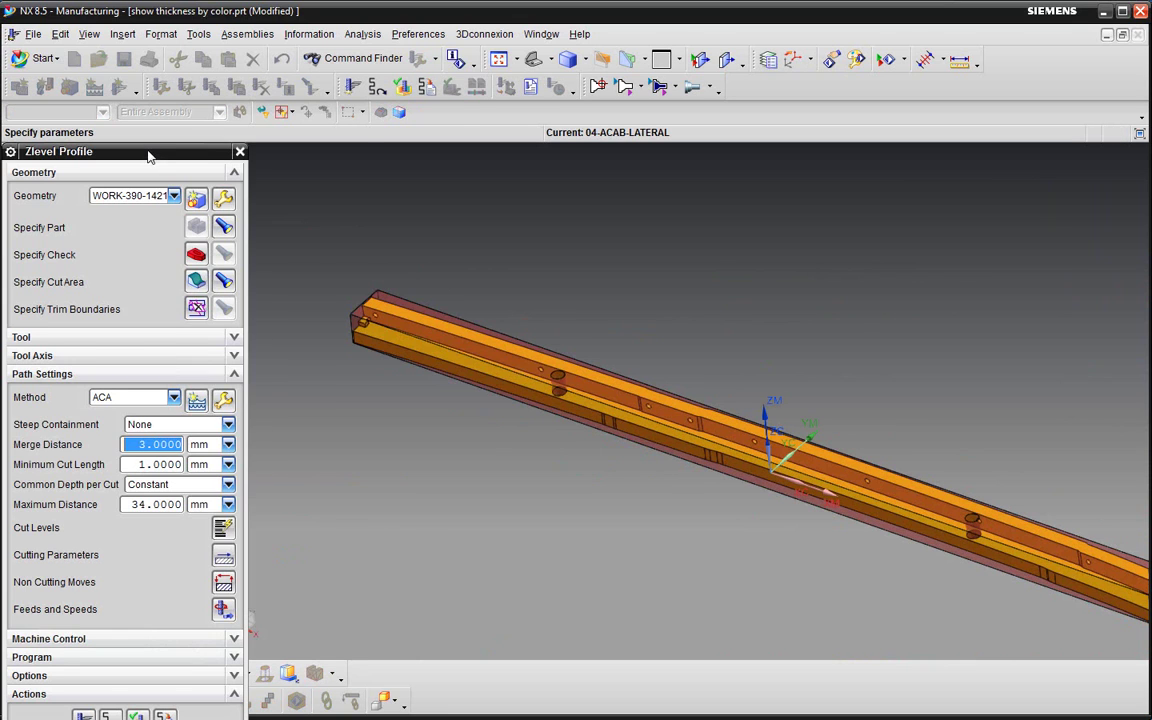
pyautogui.moveTo(148, 152); pyautogui.dragTo(339, 67)
pyautogui.scroll(-3, 356, 470)
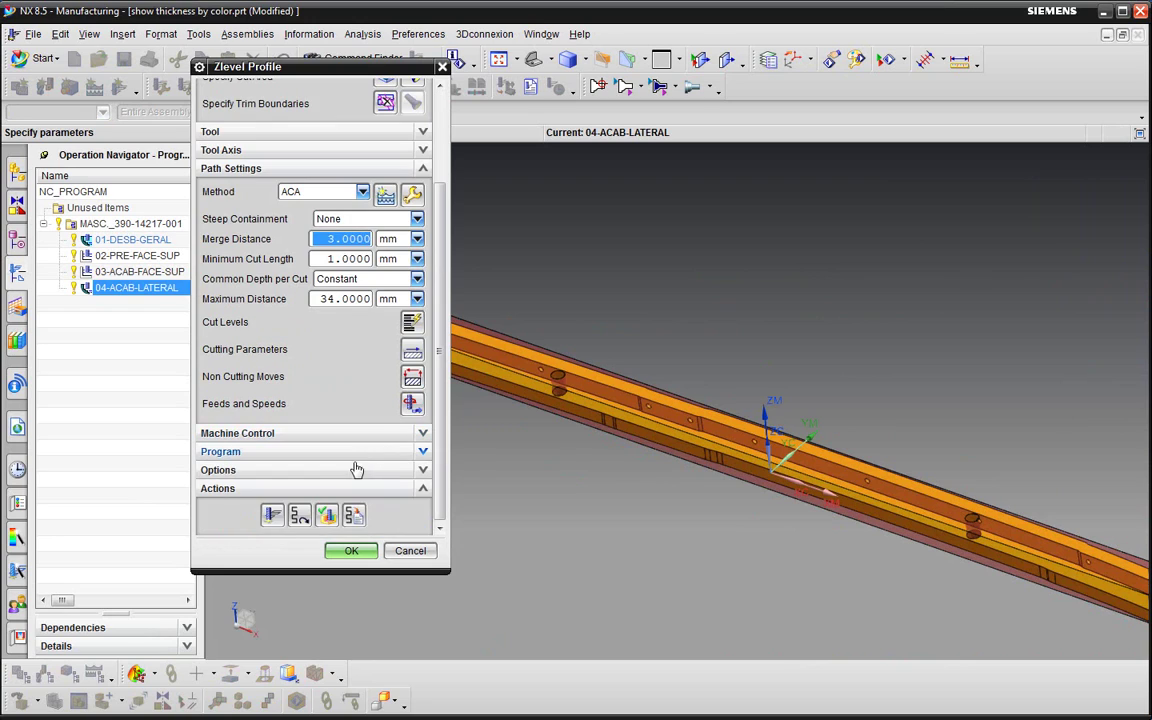
pyautogui.click(326, 514)
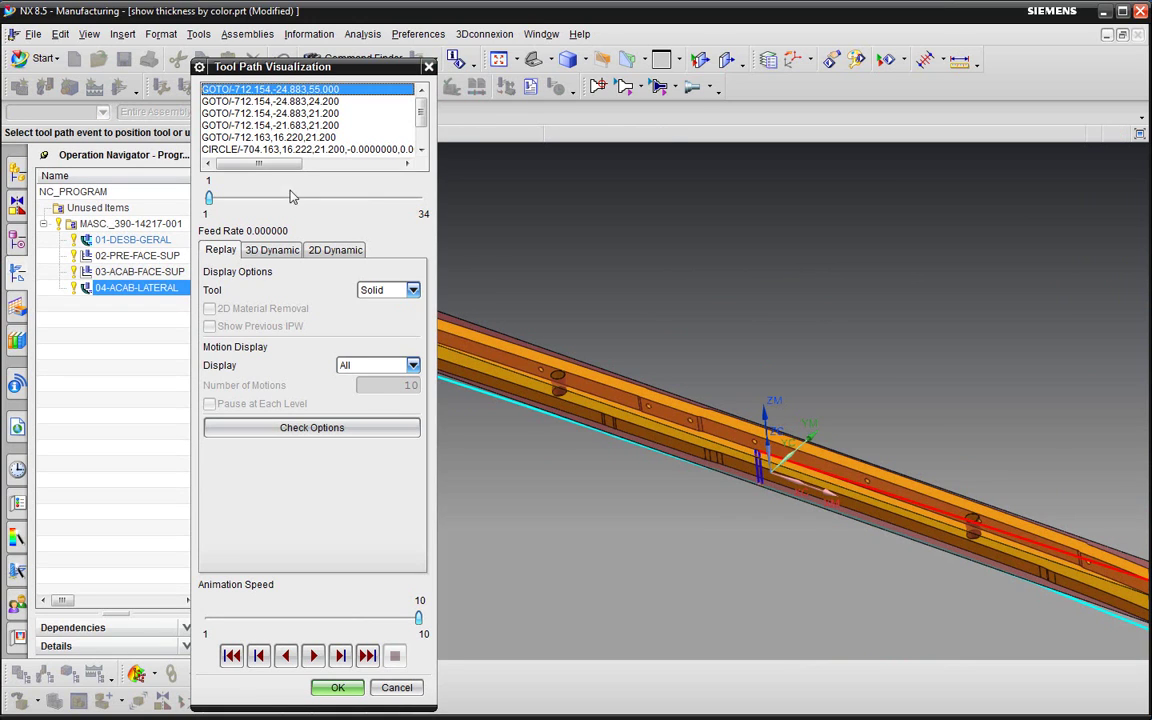
# - Move Tool Path Visualization aside and show its 2D Dynamic page
pyautogui.moveTo(287, 70); pyautogui.dragTo(274, 30)
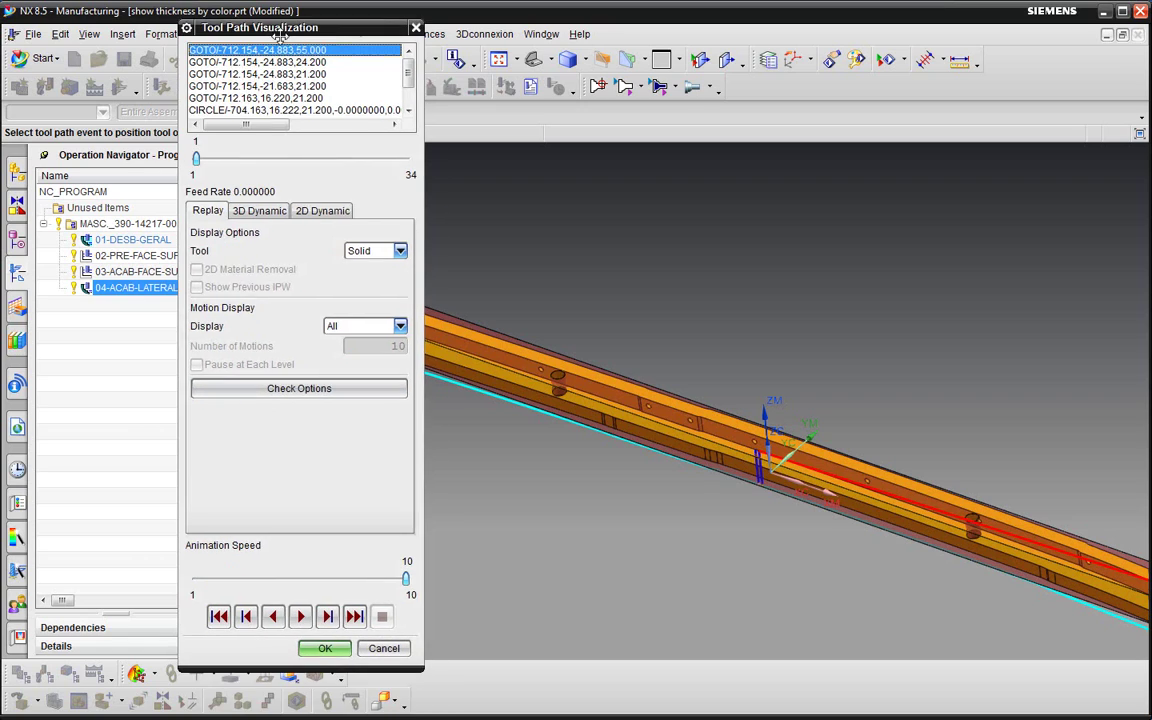
pyautogui.click(319, 209)
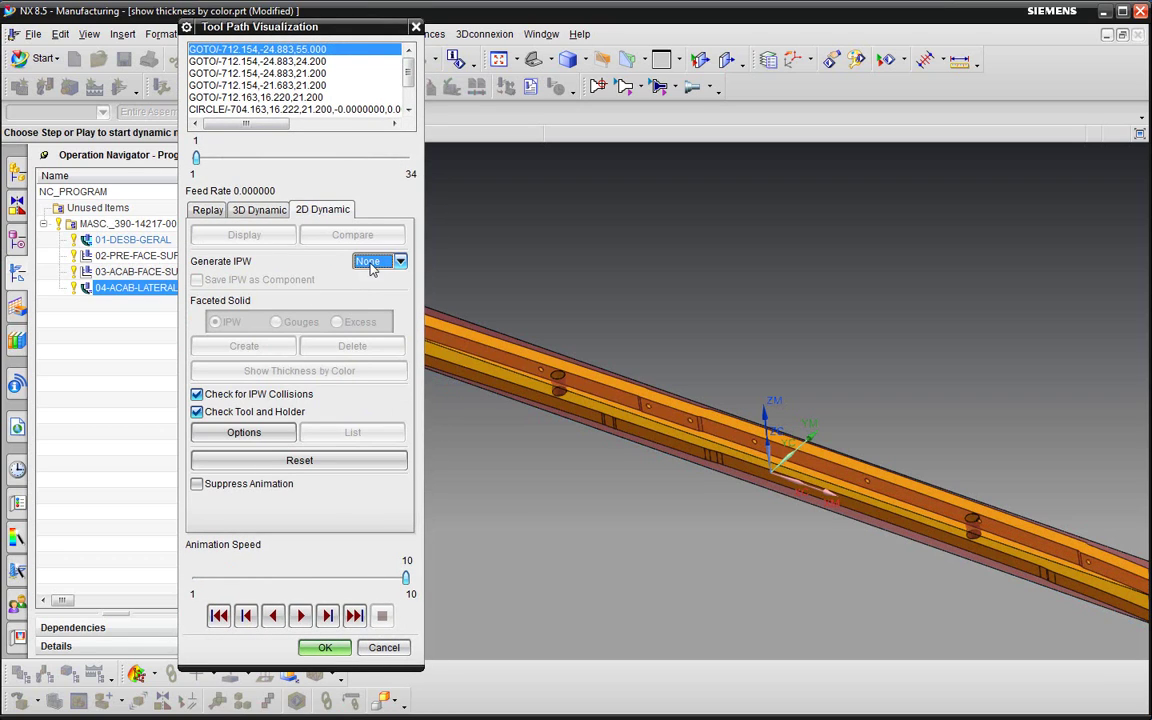
# - Turn off Check Tool and Holder, set Generate IPW to Fine, and play the simulation
pyautogui.click(237, 413)
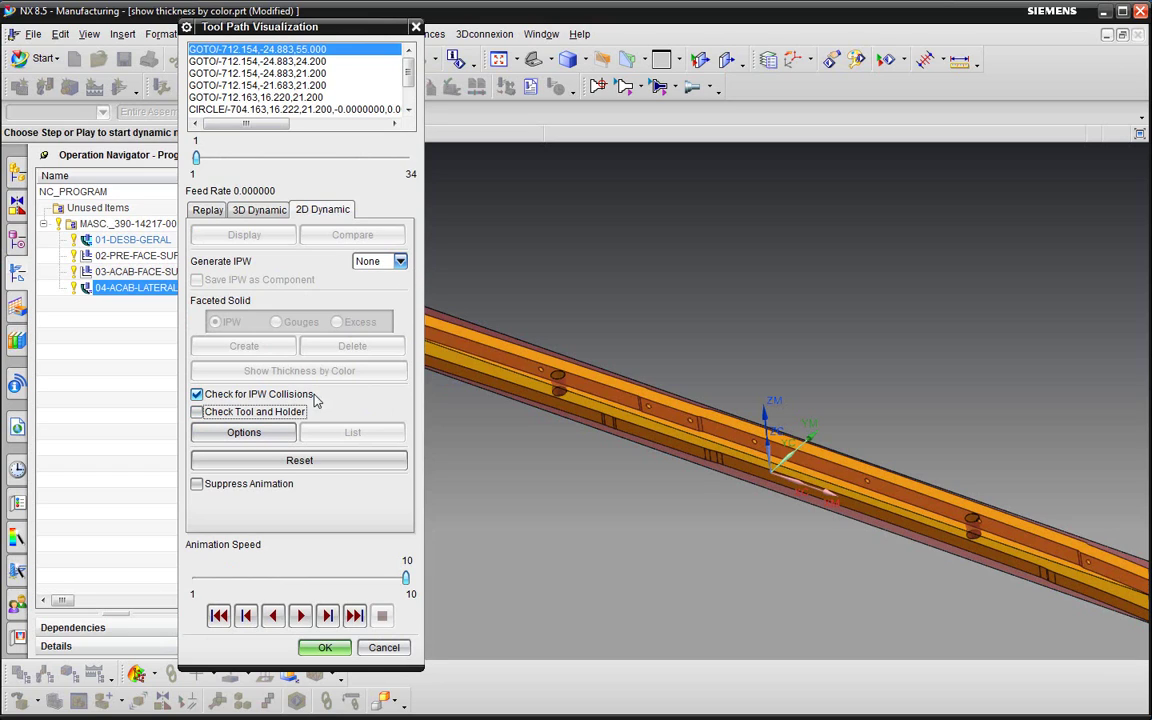
pyautogui.click(369, 263)
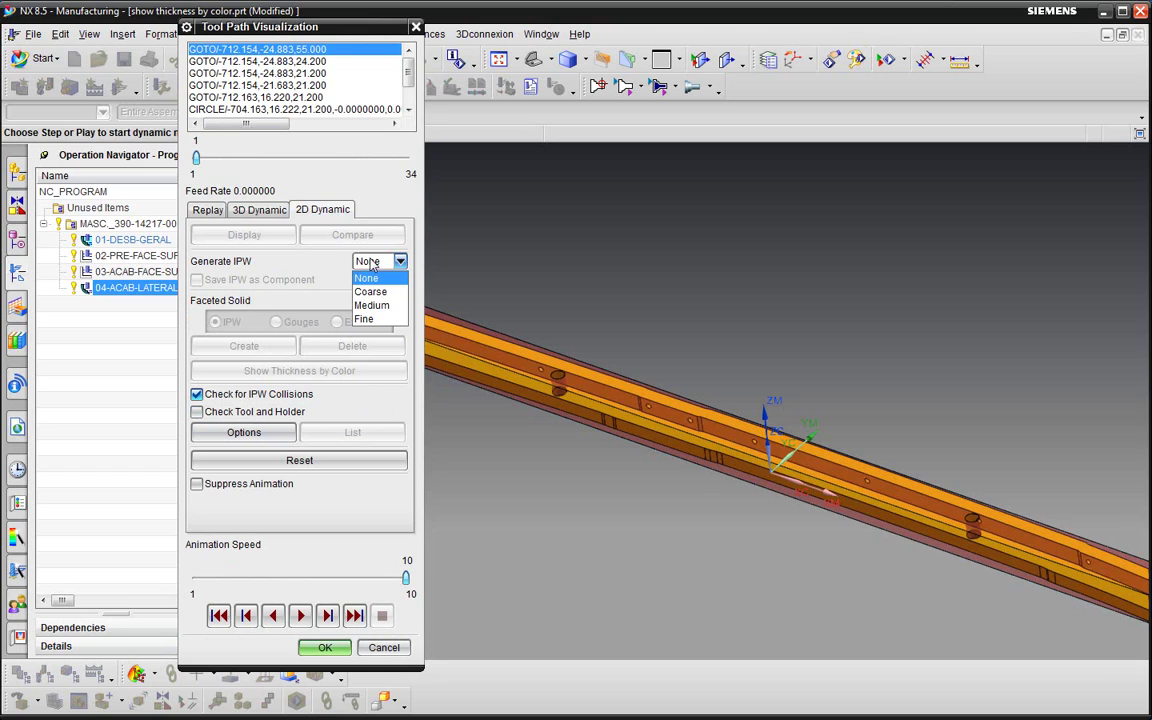
pyautogui.click(369, 321)
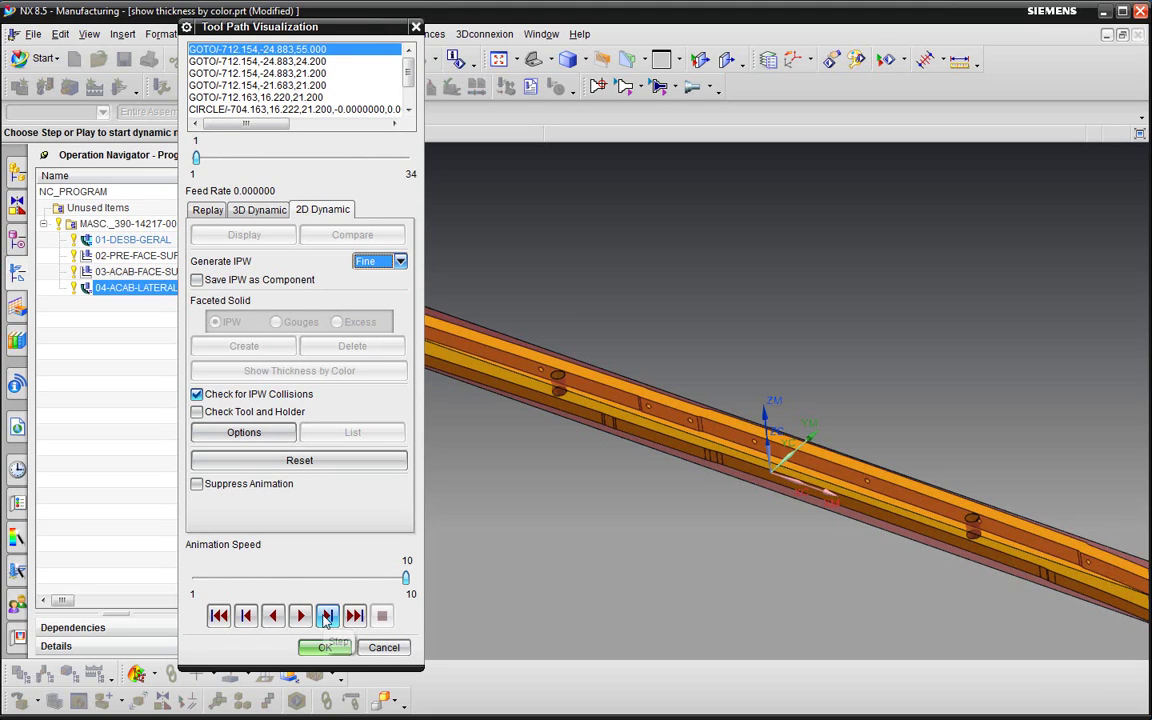
pyautogui.click(301, 617)
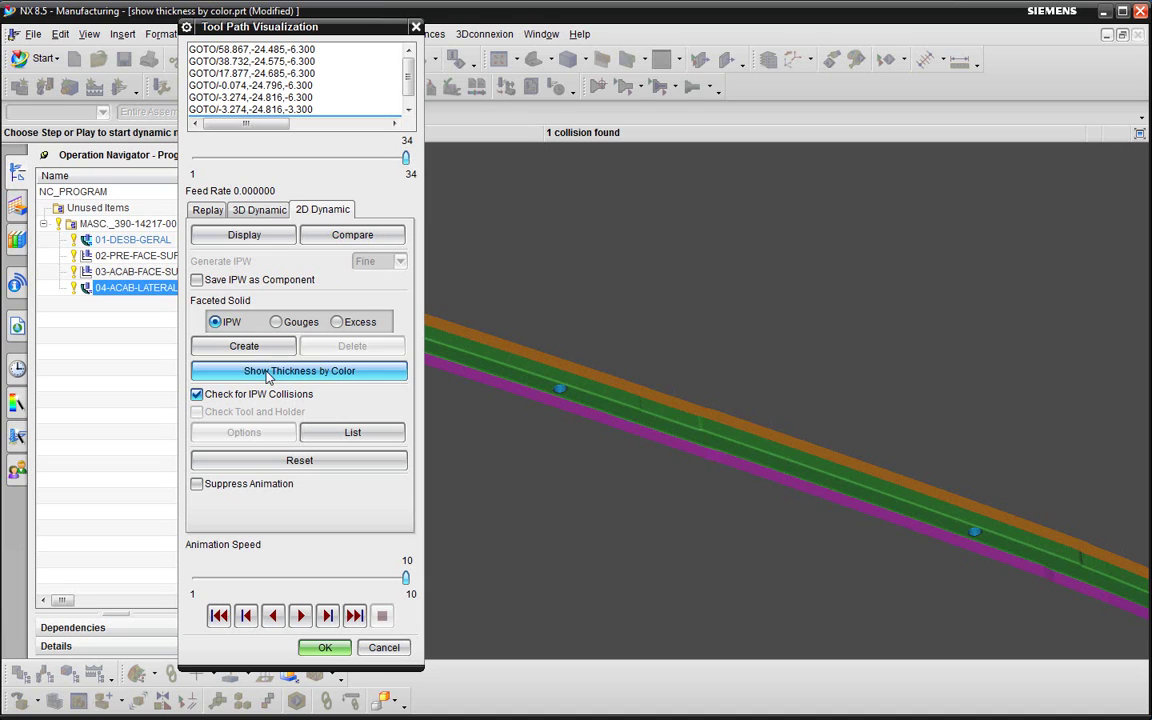
# - Colour the simulated IPW by thickness (−0.8755 to 5.203) and rotate it to inspect the top face
pyautogui.click(289, 371)
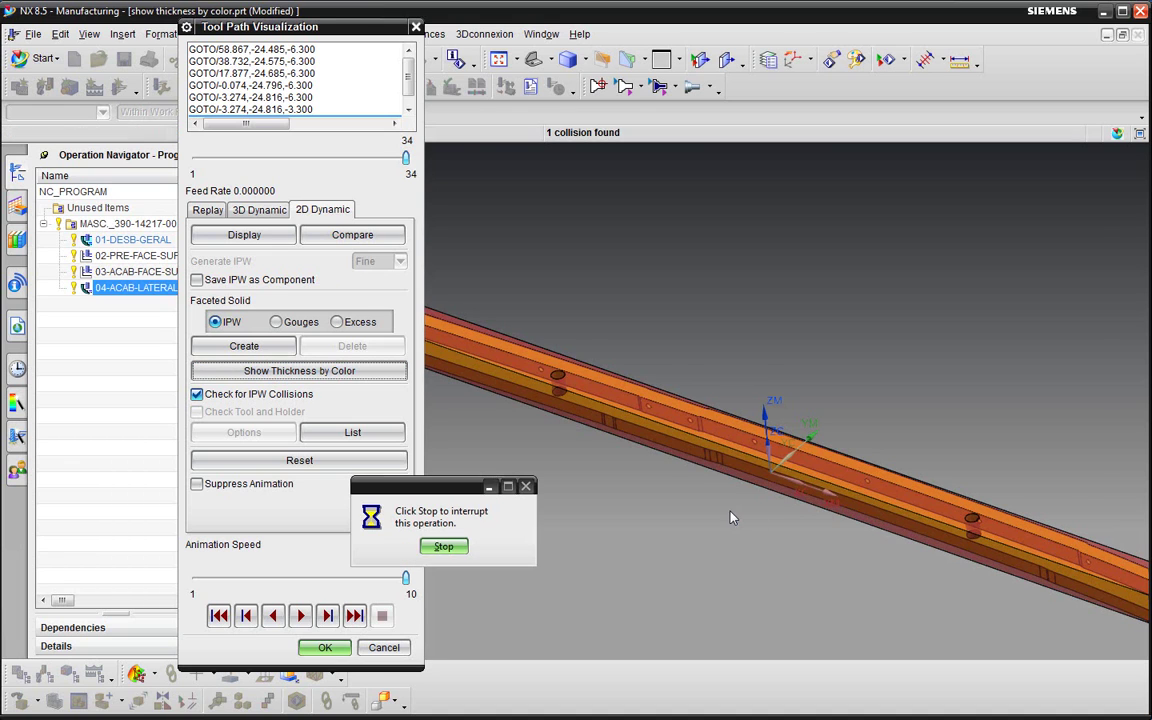
pyautogui.scroll(3, 535, 365)
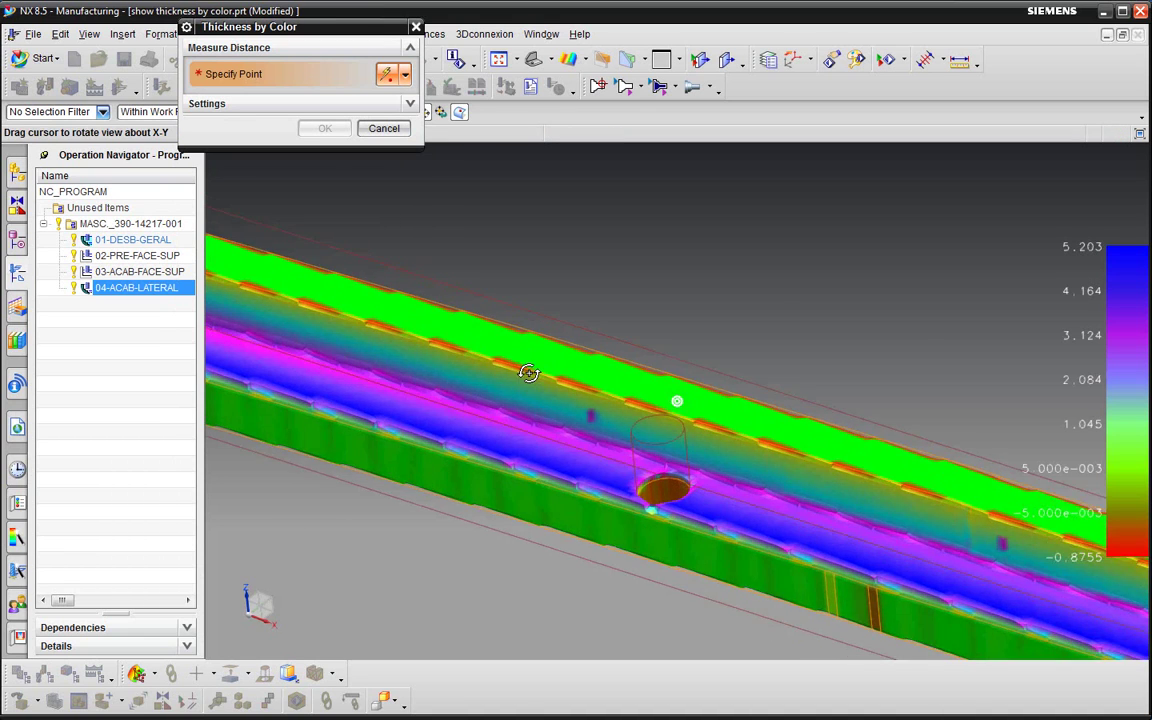
pyautogui.moveTo(527, 368); pyautogui.dragTo(519, 376, button='middle')
pyautogui.scroll(3, 519, 376)
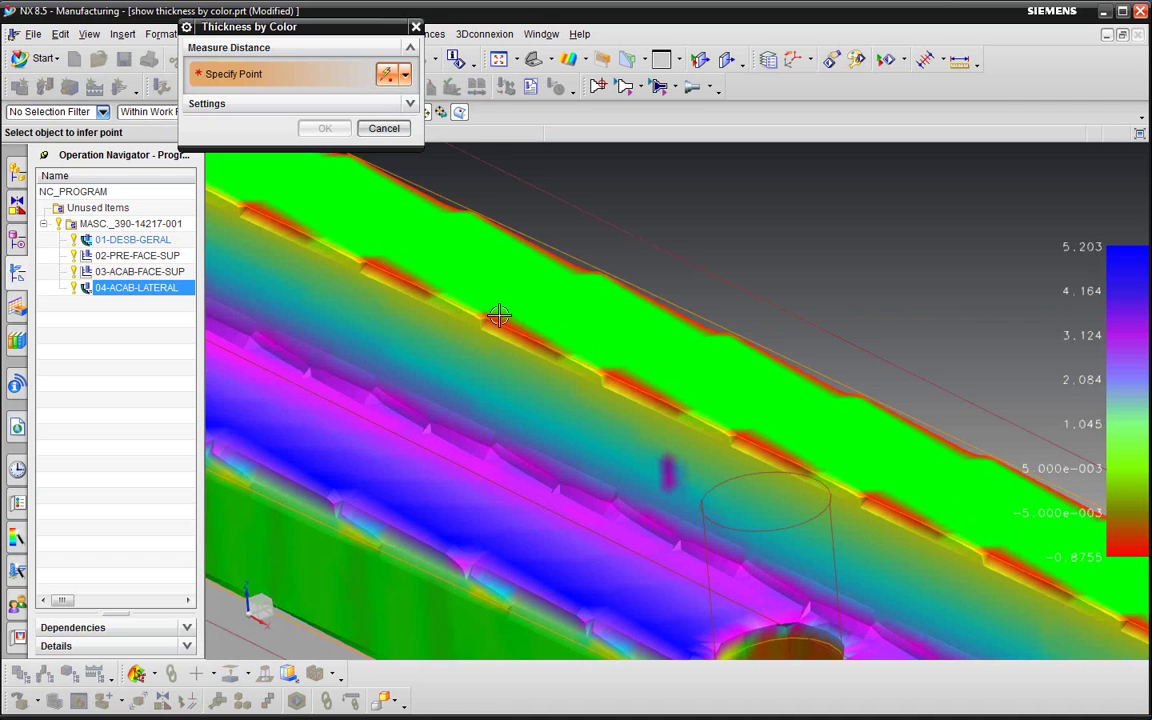
pyautogui.scroll(-2, 520, 355)
pyautogui.scroll(-2, 520, 355)
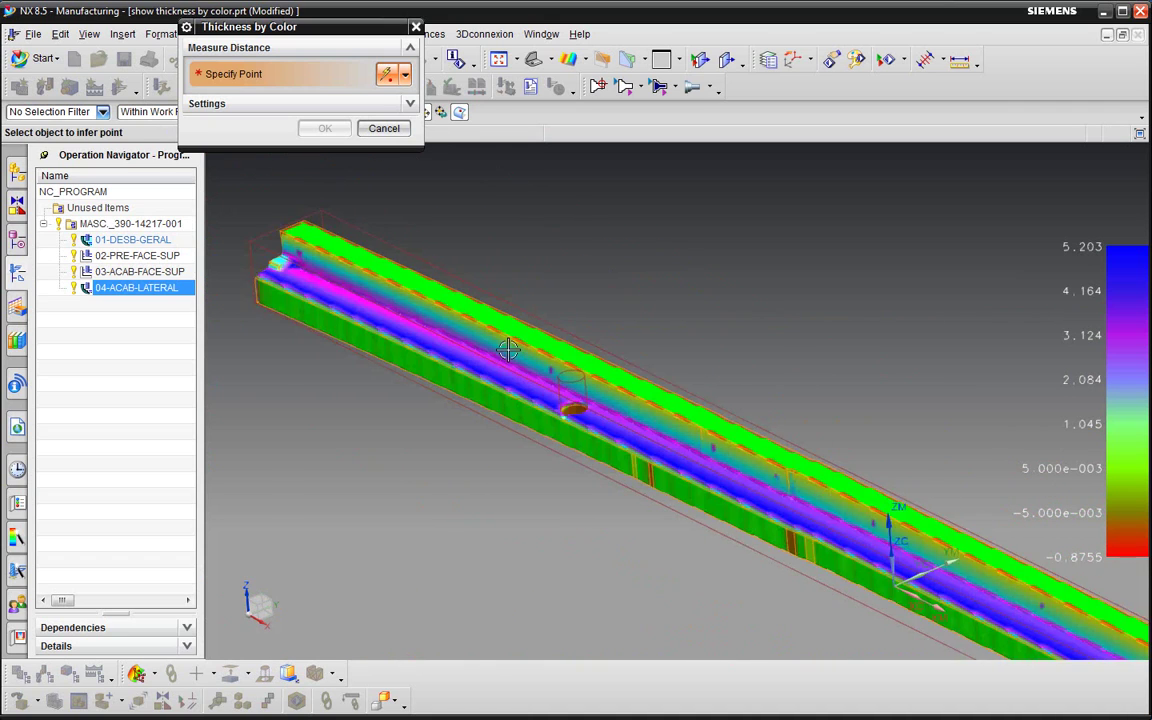
pyautogui.scroll(-2, 520, 355)
pyautogui.moveTo(563, 404); pyautogui.dragTo(633, 443, button='middle')
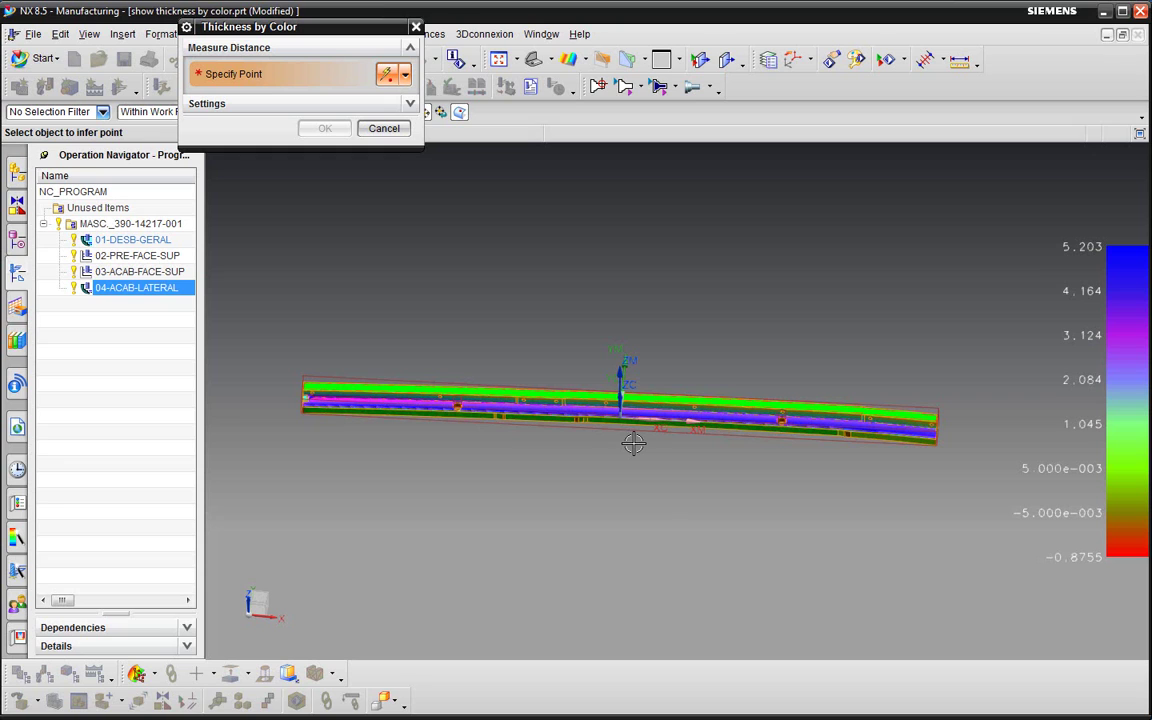
pyautogui.moveTo(634, 443); pyautogui.dragTo(664, 457, button='middle')
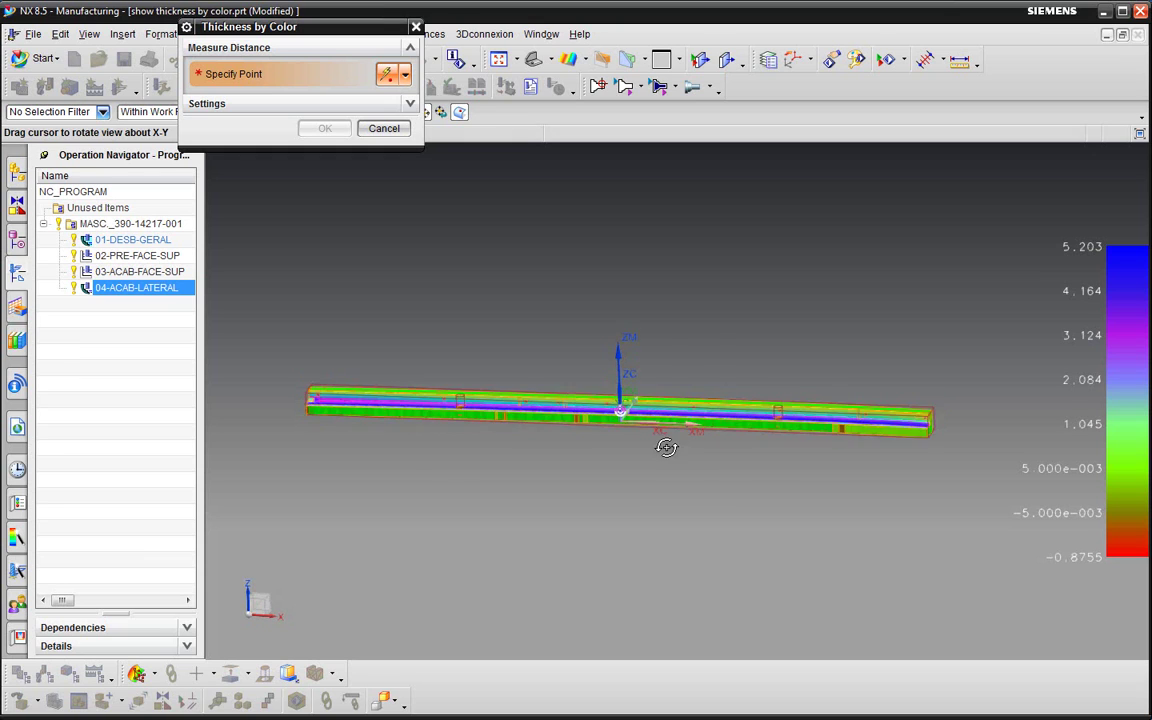
pyautogui.scroll(3, 488, 380)
pyautogui.scroll(-3, 514, 411)
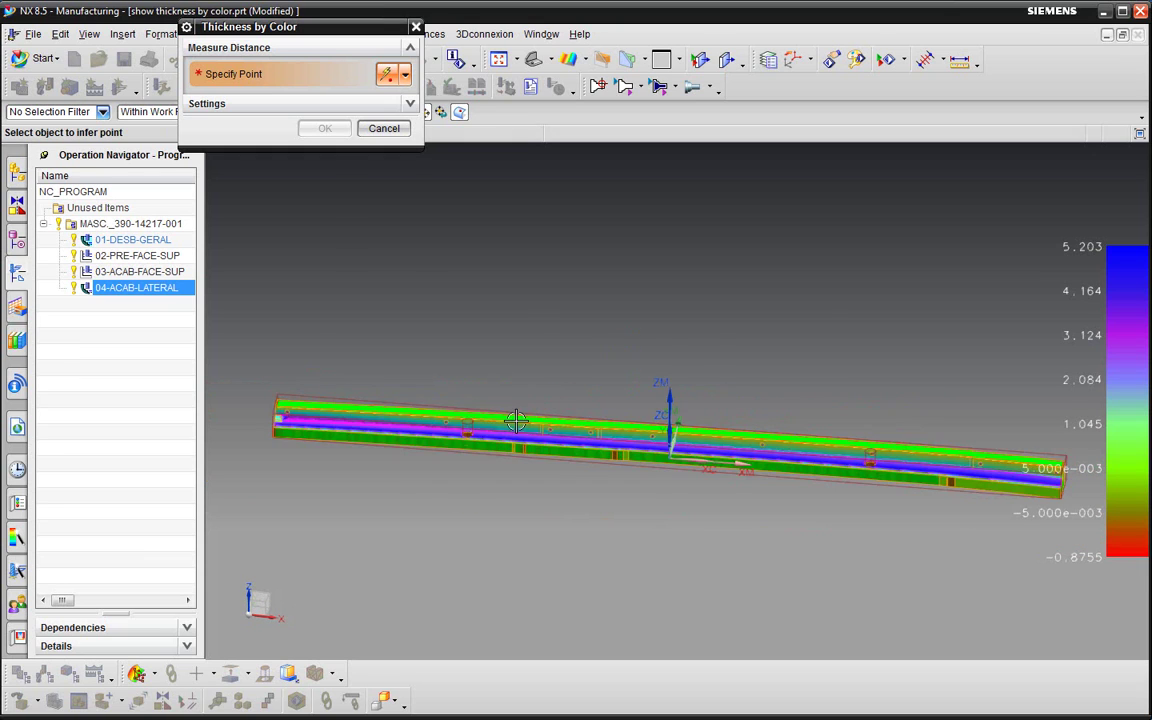
pyautogui.scroll(-2, 560, 300)
# - Close the thickness map, Tool Path Visualization and Zlevel Profile dialogs, then turn the beam view
pyautogui.click(384, 128)
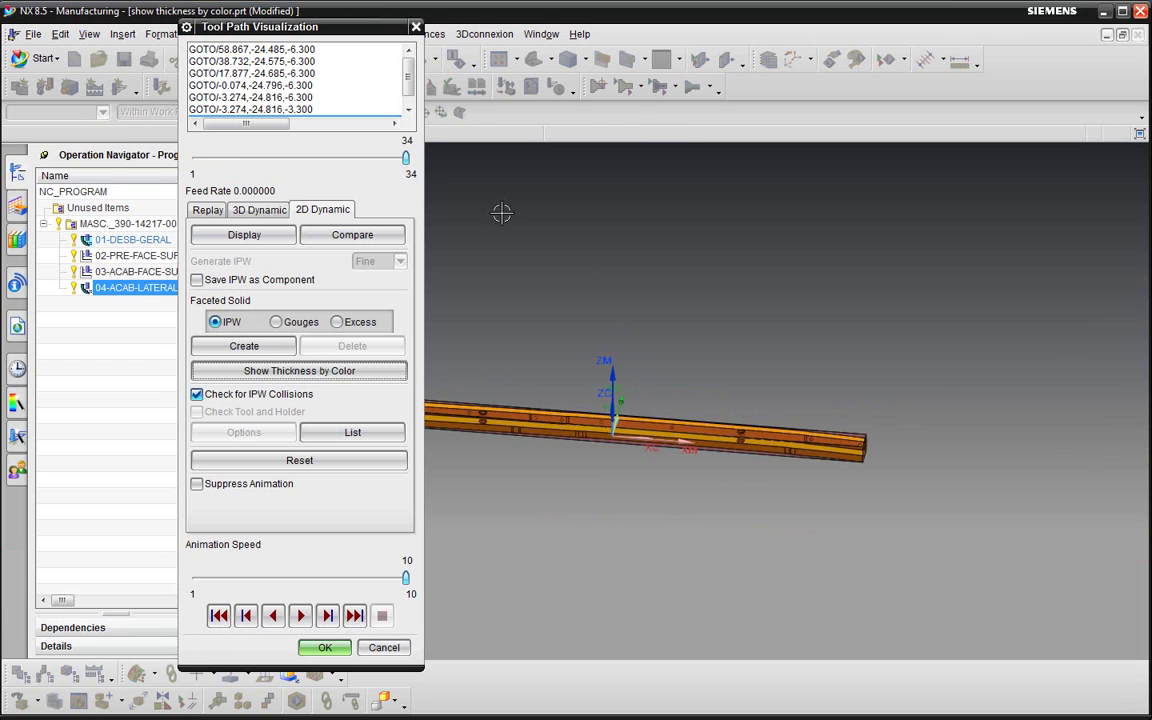
pyautogui.click(384, 647)
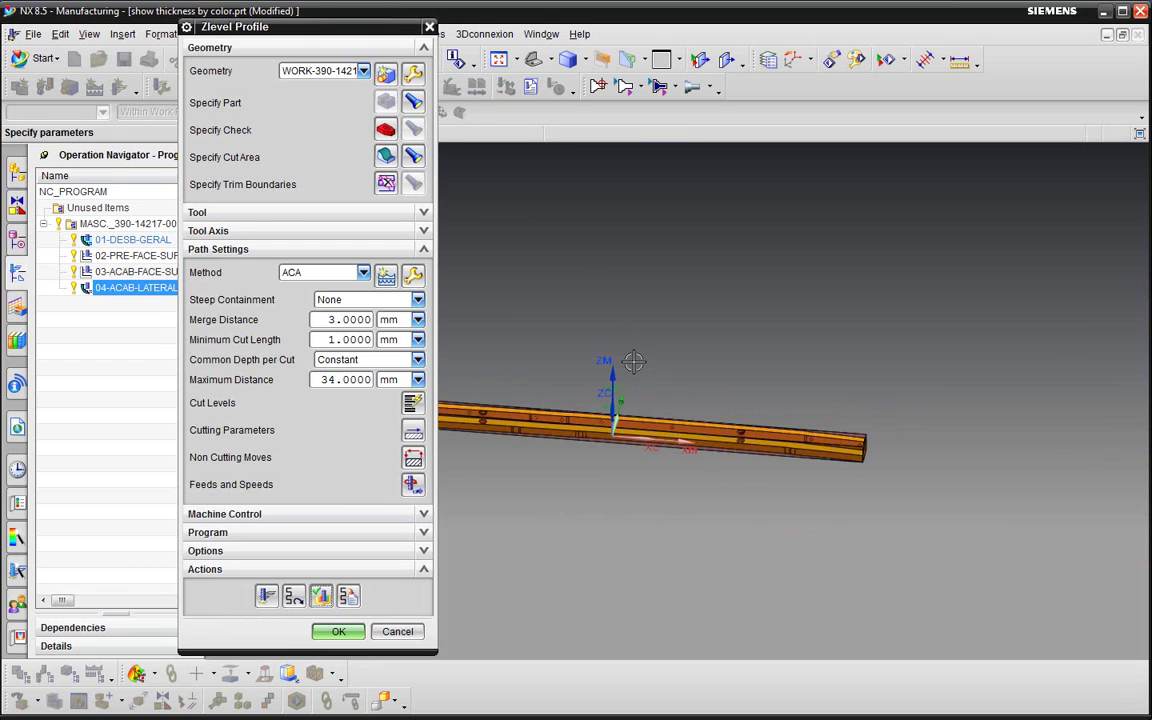
pyautogui.click(386, 633)
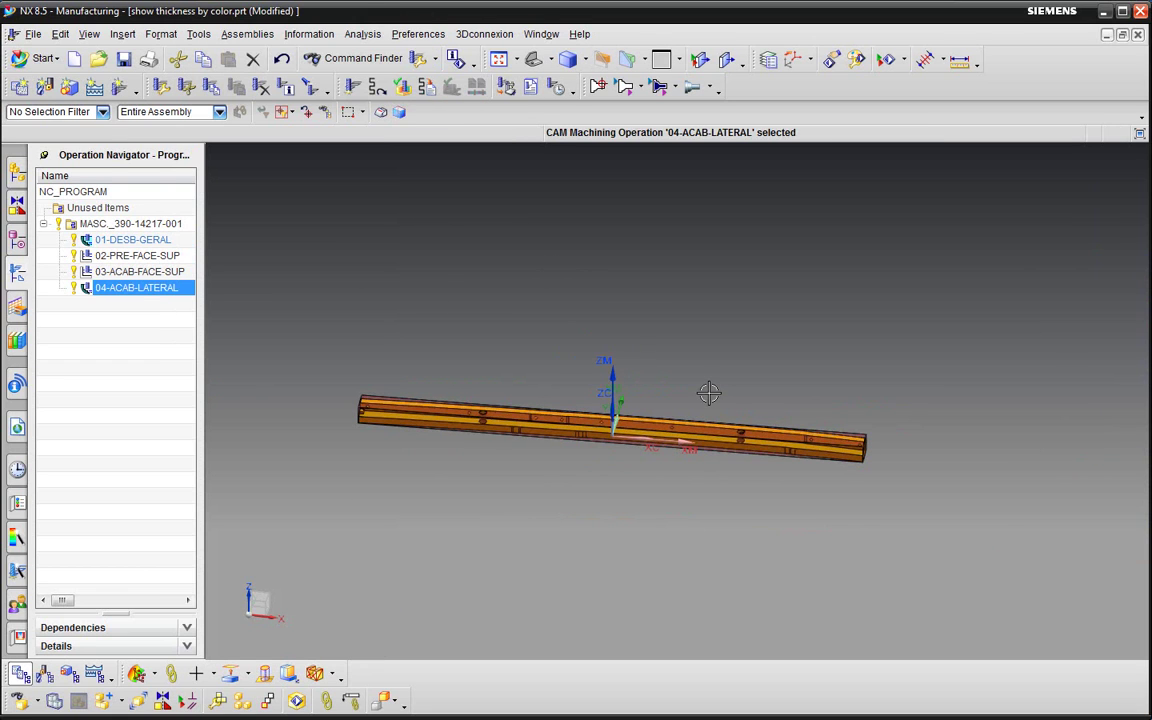
pyautogui.moveTo(665, 365); pyautogui.dragTo(841, 346, button='middle')
pyautogui.scroll(-2, 599, 447)
pyautogui.scroll(-1, 722, 440)
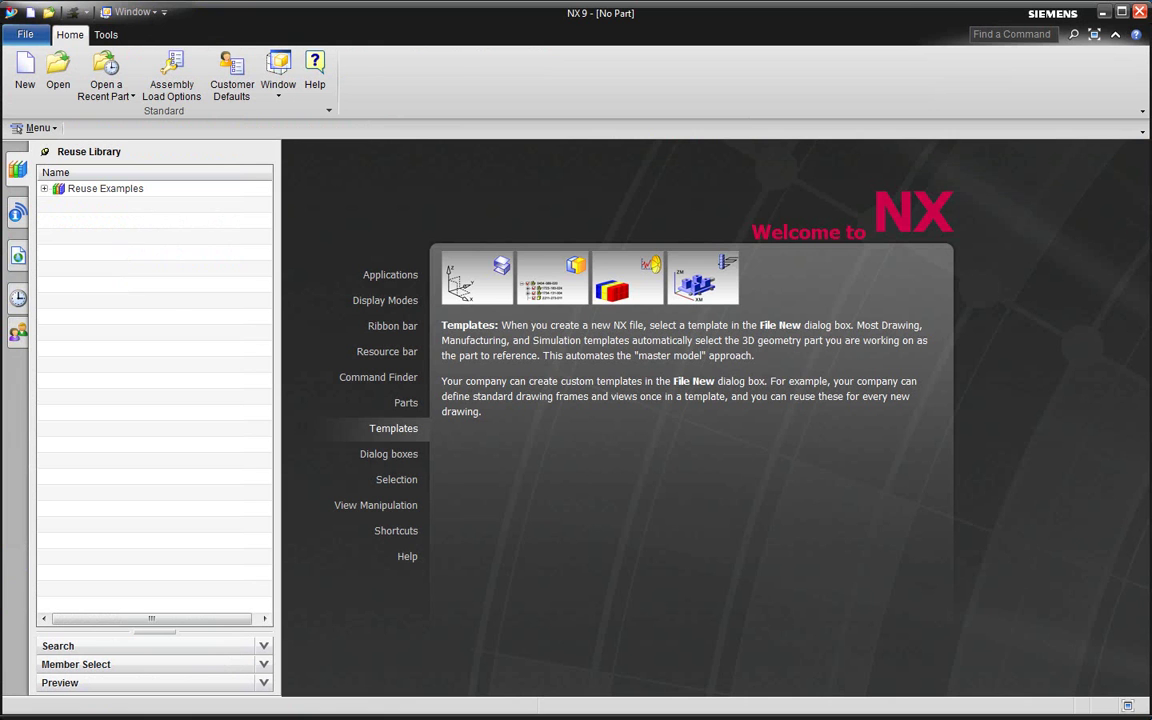
# - Cancel a first Open attempt and browse the movie recording commands and their options
pyautogui.click(57, 68)
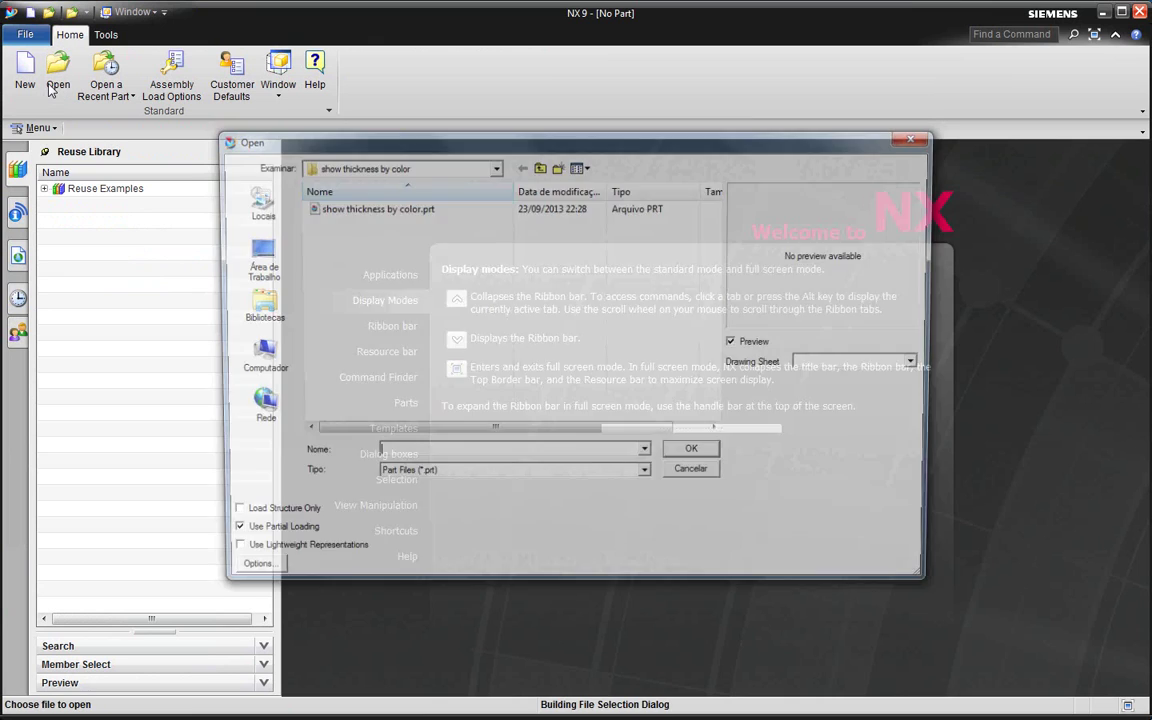
pyautogui.click(695, 475)
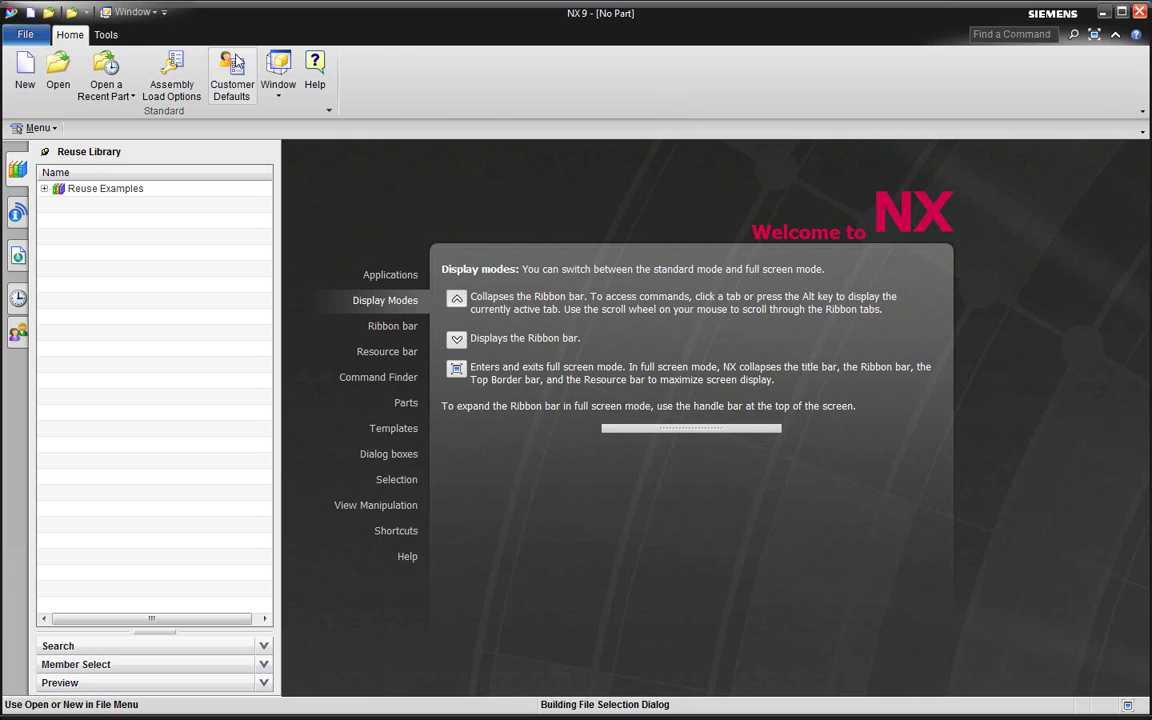
pyautogui.click(116, 36)
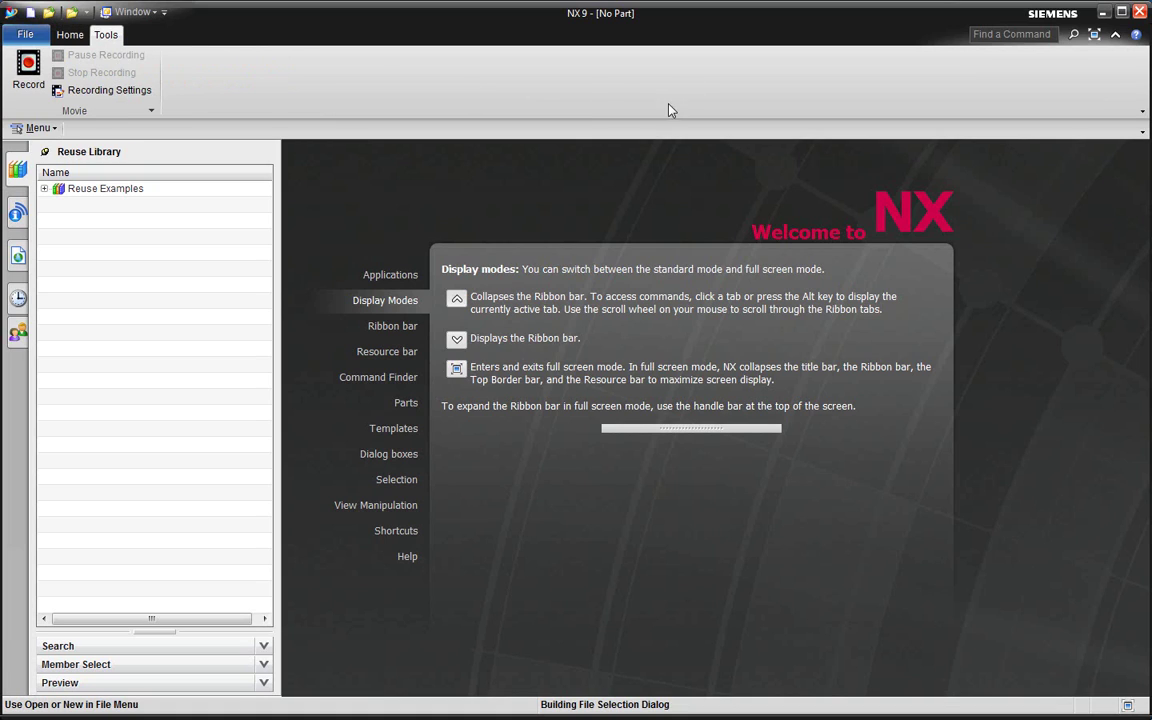
pyautogui.click(151, 110)
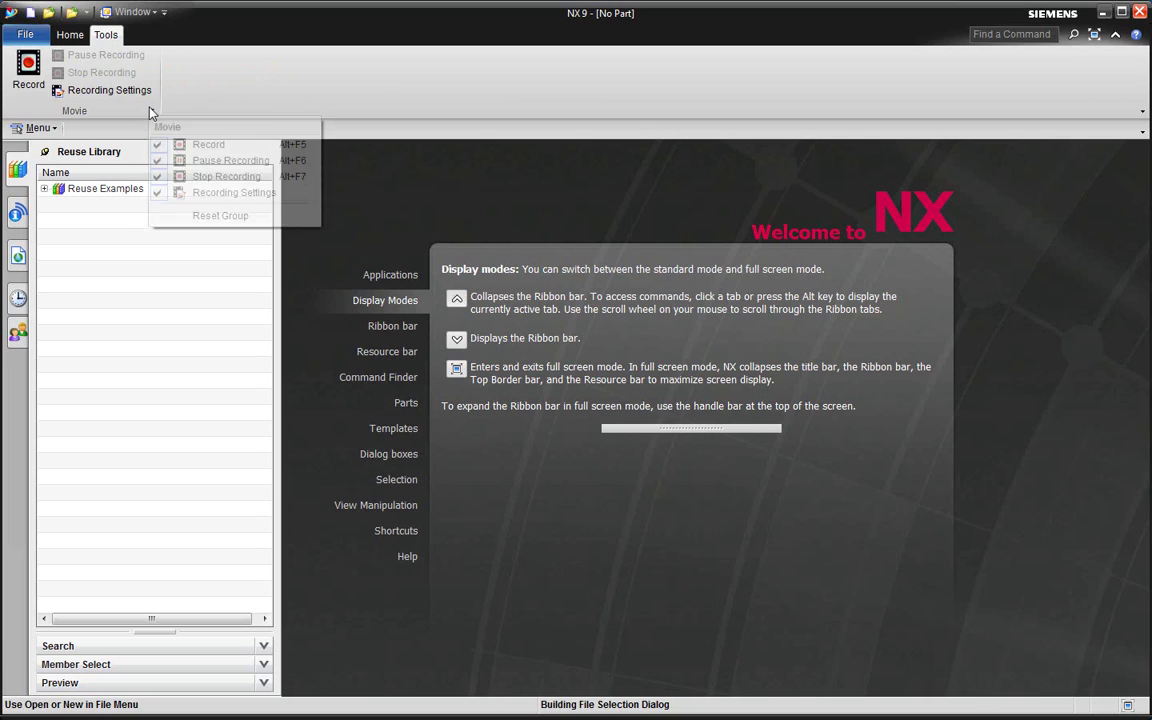
pyautogui.click(658, 72)
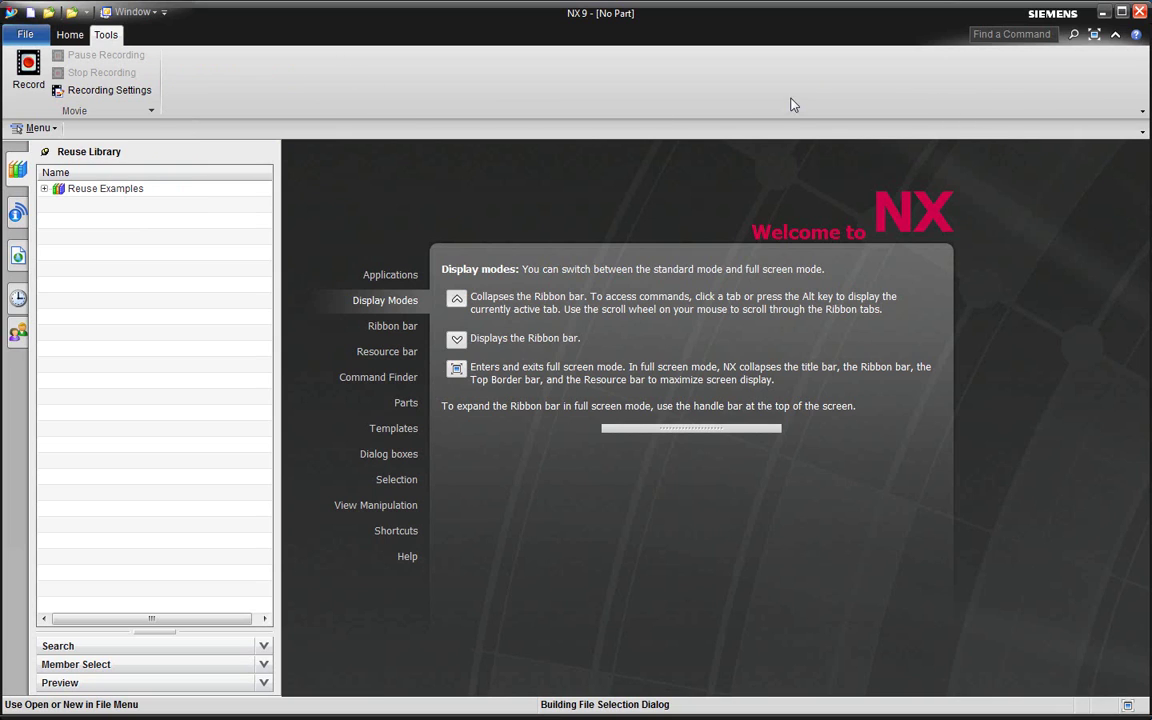
# - Open 'show thickness by color.prt' in NX 9 Manufacturing
pyautogui.click(70, 33)
pyautogui.click(72, 13)
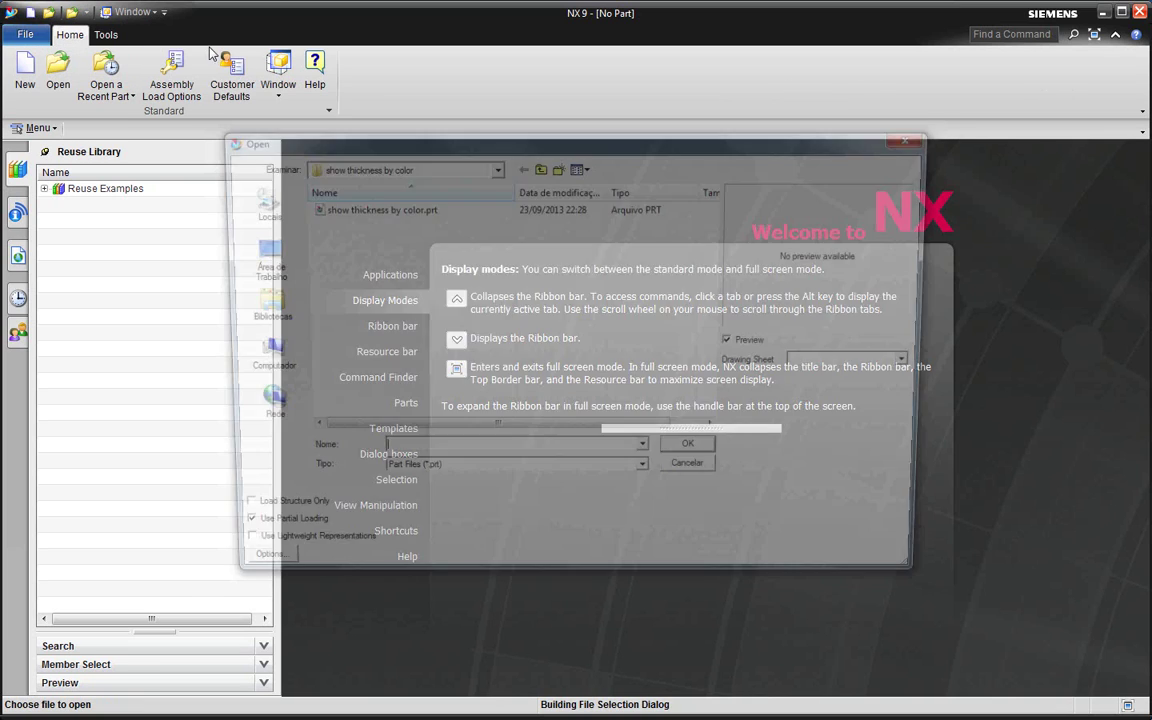
pyautogui.click(350, 210)
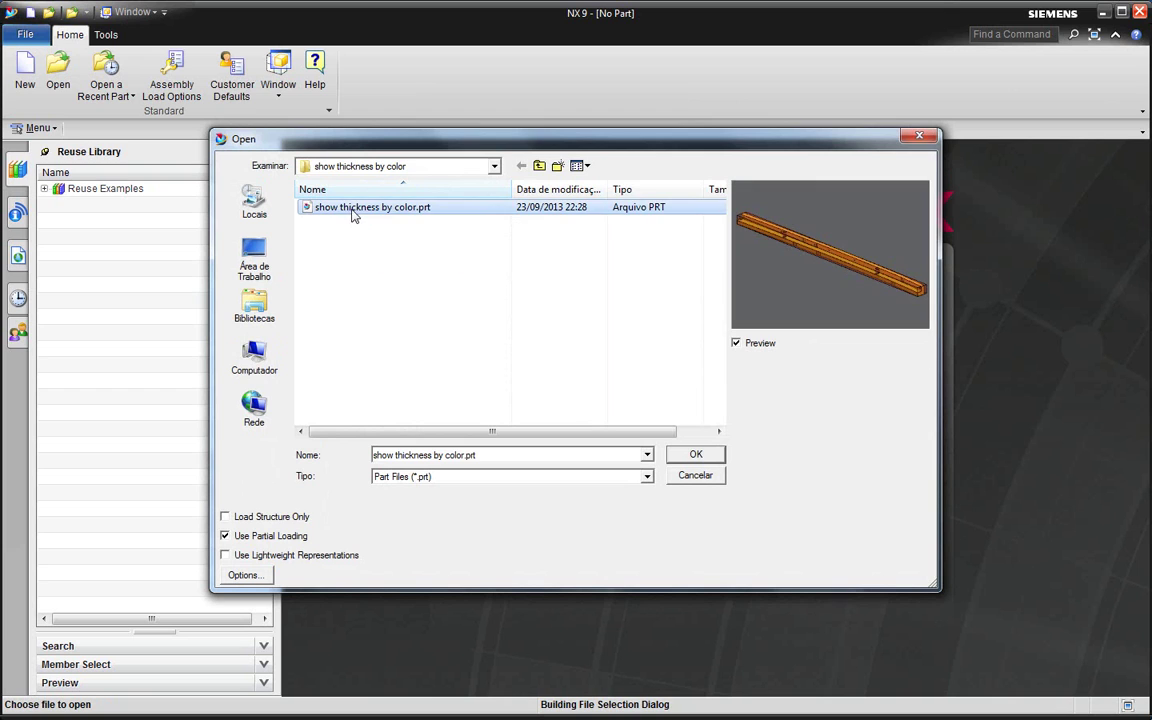
pyautogui.click(695, 455)
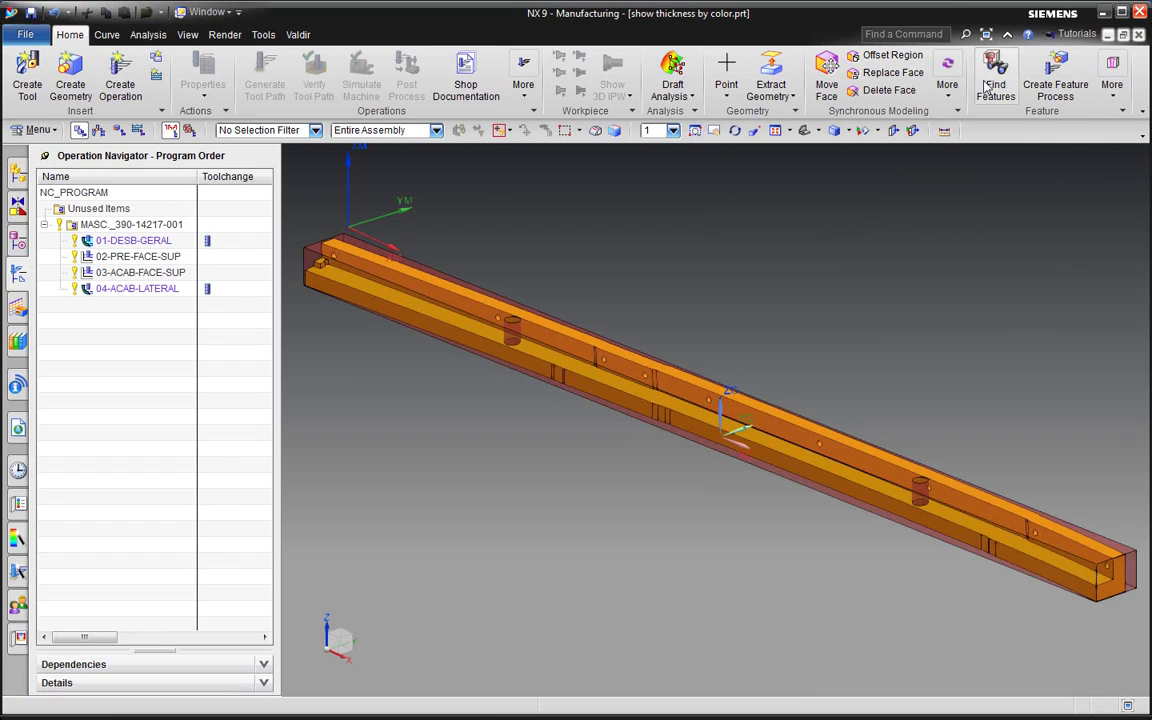
# - Browse the Synchronous Modeling commands and More gallery, then collapse the ribbon with Ctrl+F1
pyautogui.click(957, 111)
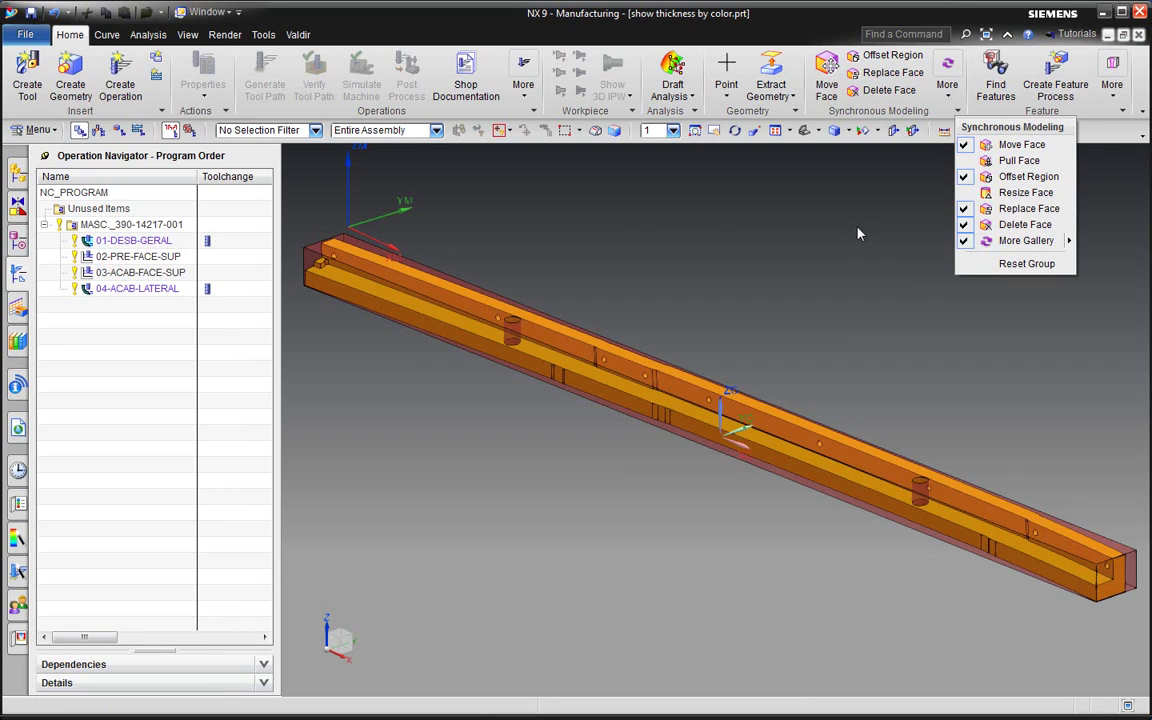
pyautogui.click(778, 210)
pyautogui.click(947, 98)
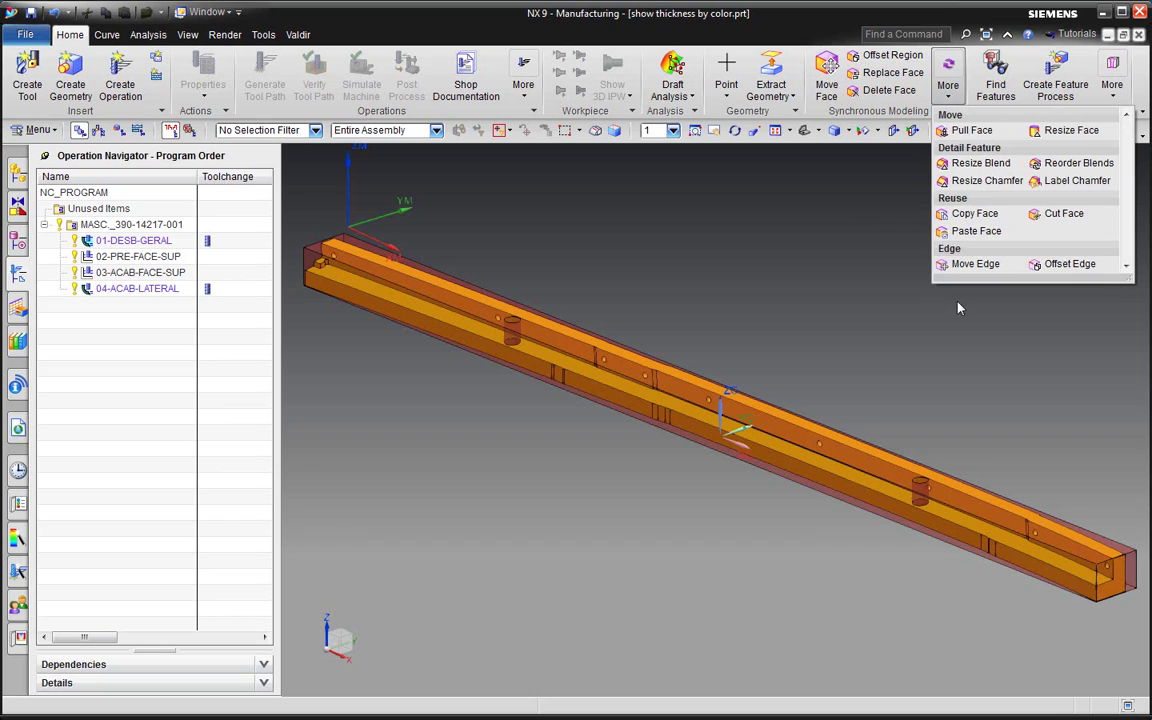
pyautogui.click(577, 30)
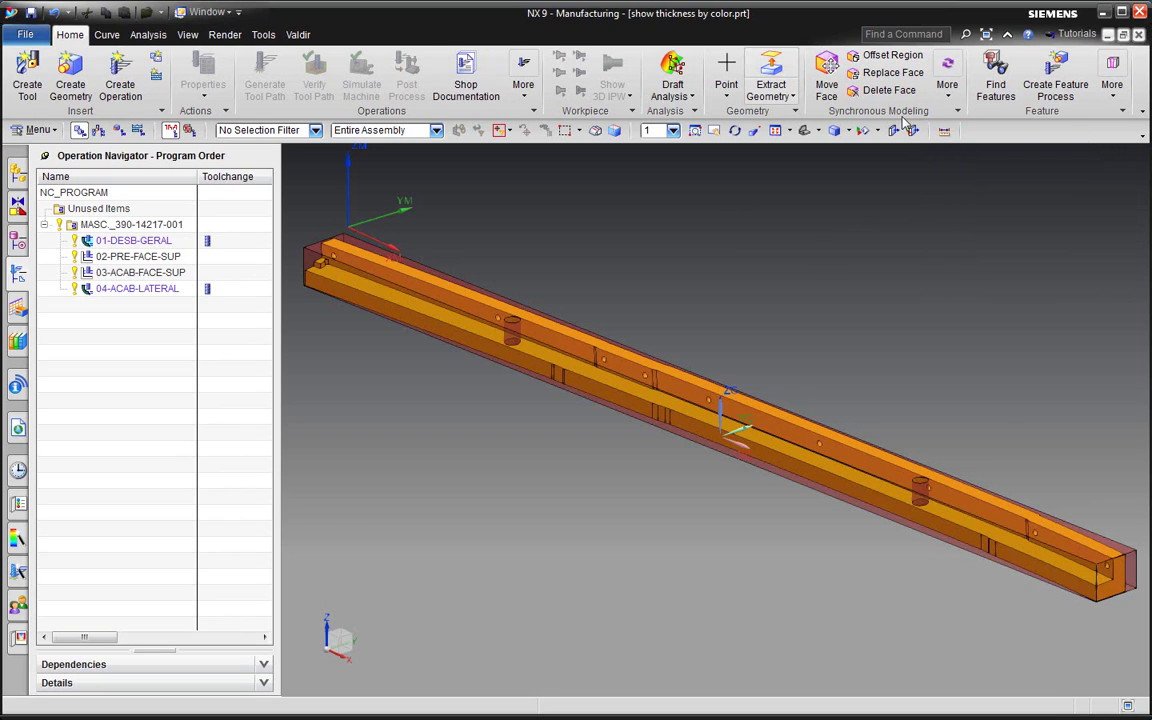
pyautogui.hotkey('ctrl', 'F1')
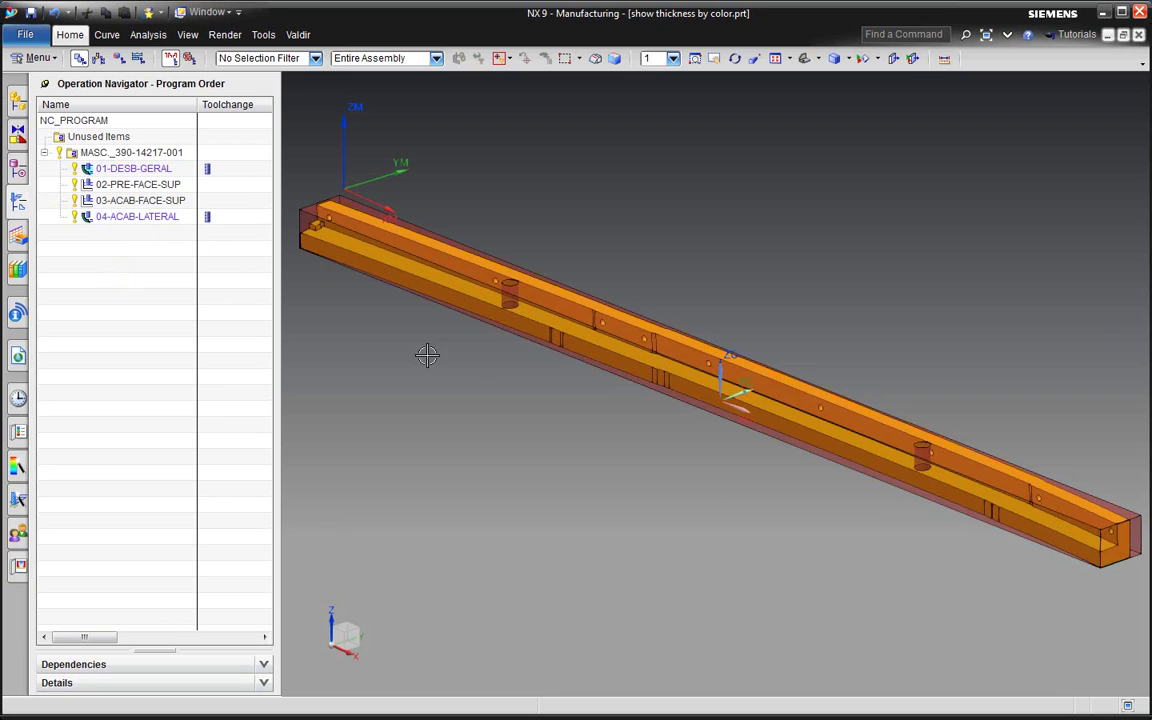
# - Browse the Curve, Tools and Home tabs, ending on the custom spline and text tab
pyautogui.click(107, 35)
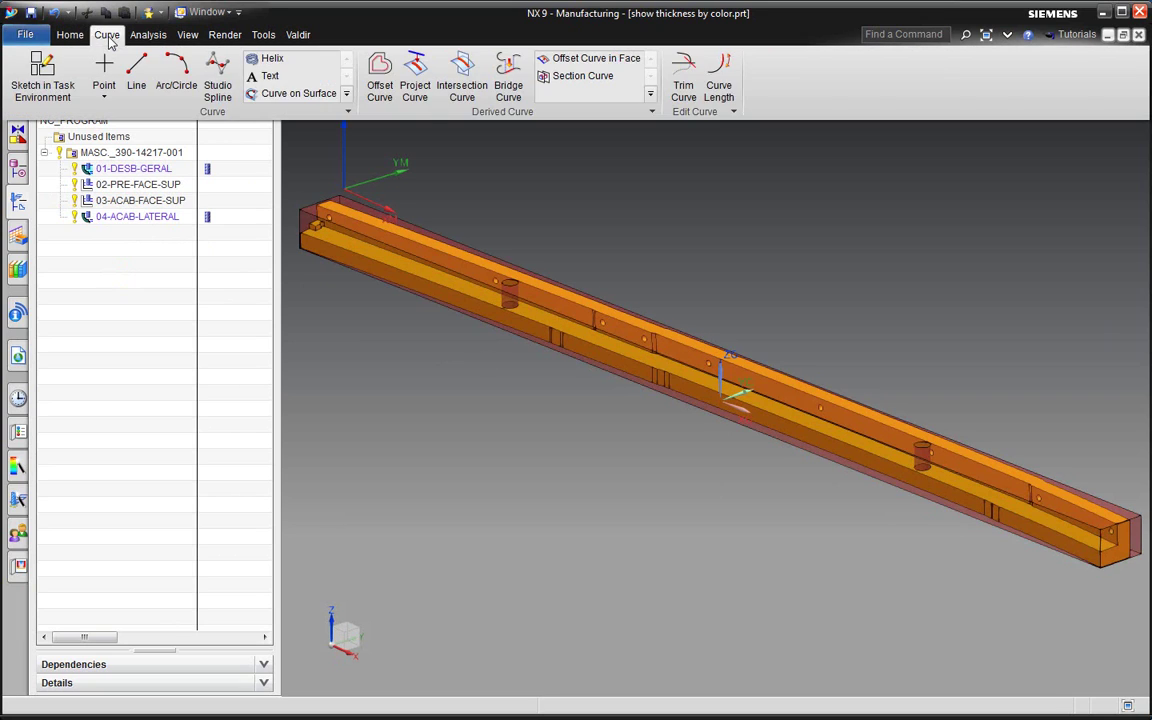
pyautogui.click(187, 35)
pyautogui.click(224, 35)
pyautogui.click(263, 35)
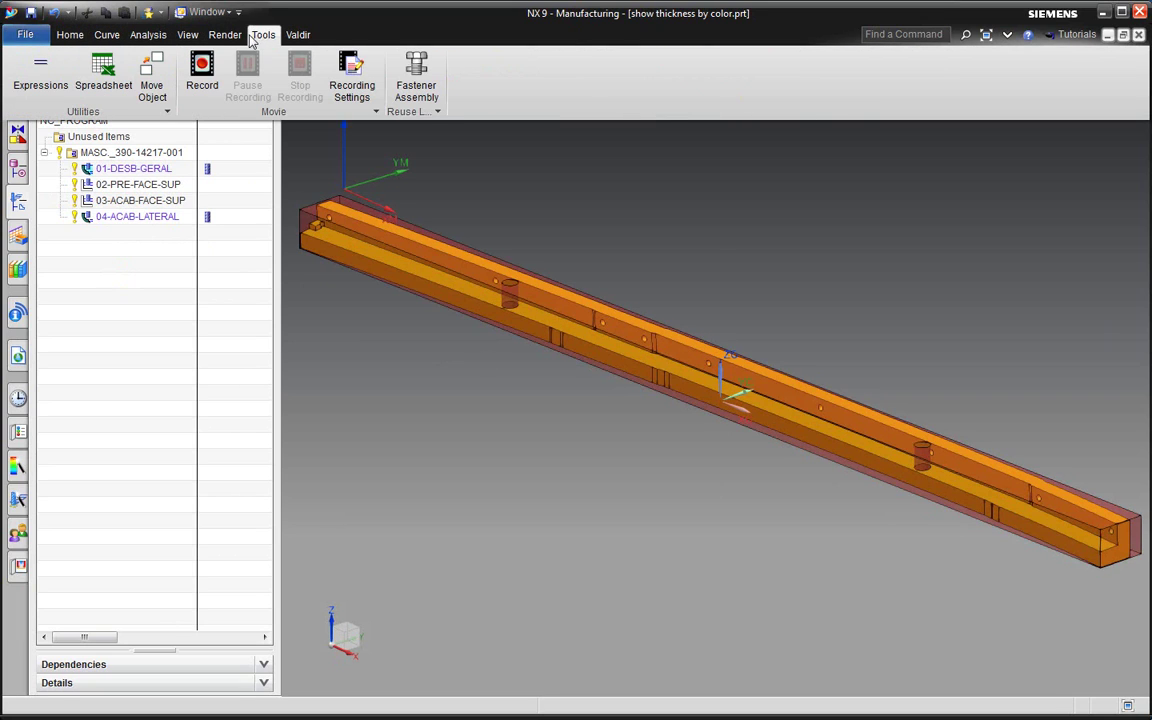
pyautogui.click(107, 35)
pyautogui.click(70, 35)
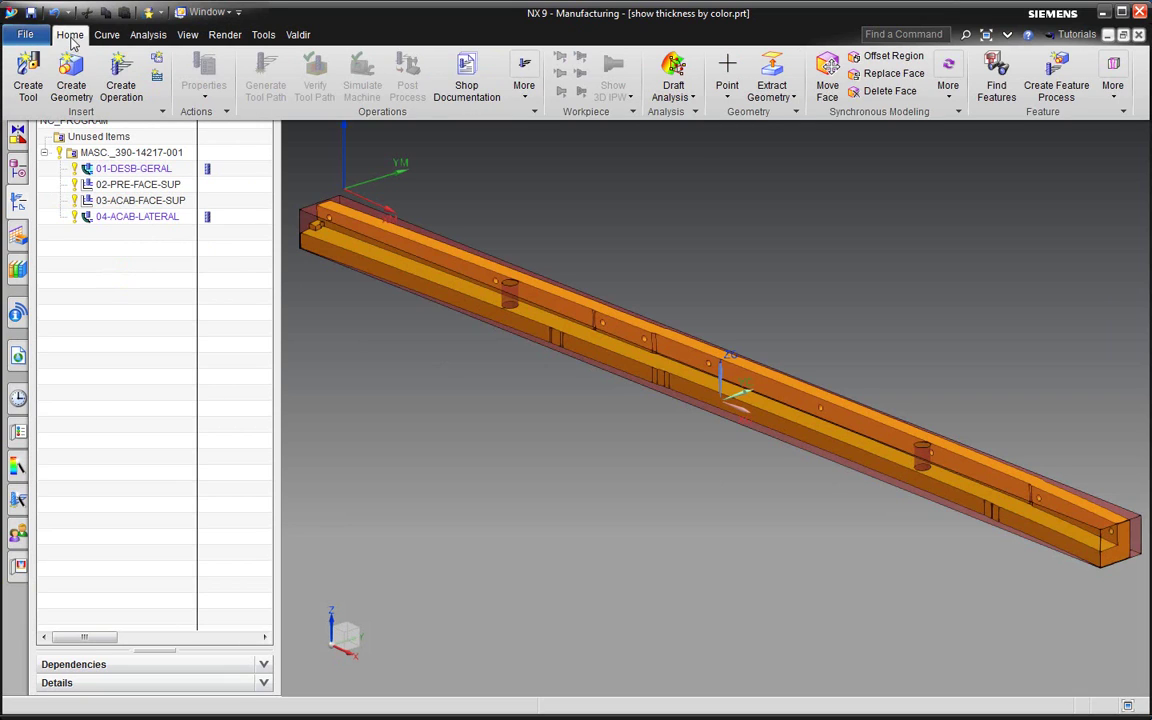
pyautogui.click(264, 37)
pyautogui.click(296, 38)
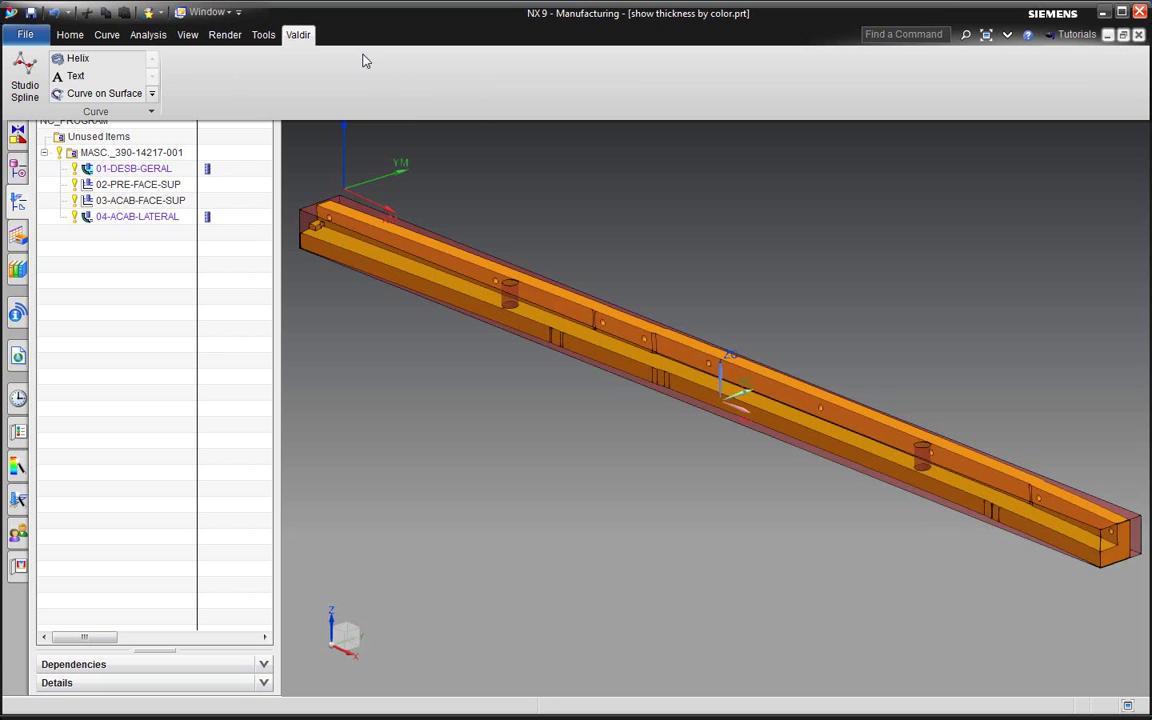
# - Cycle through the Analysis, View and Render tabs, then launch Studio Spline from the custom tab
pyautogui.click(148, 34)
pyautogui.click(70, 34)
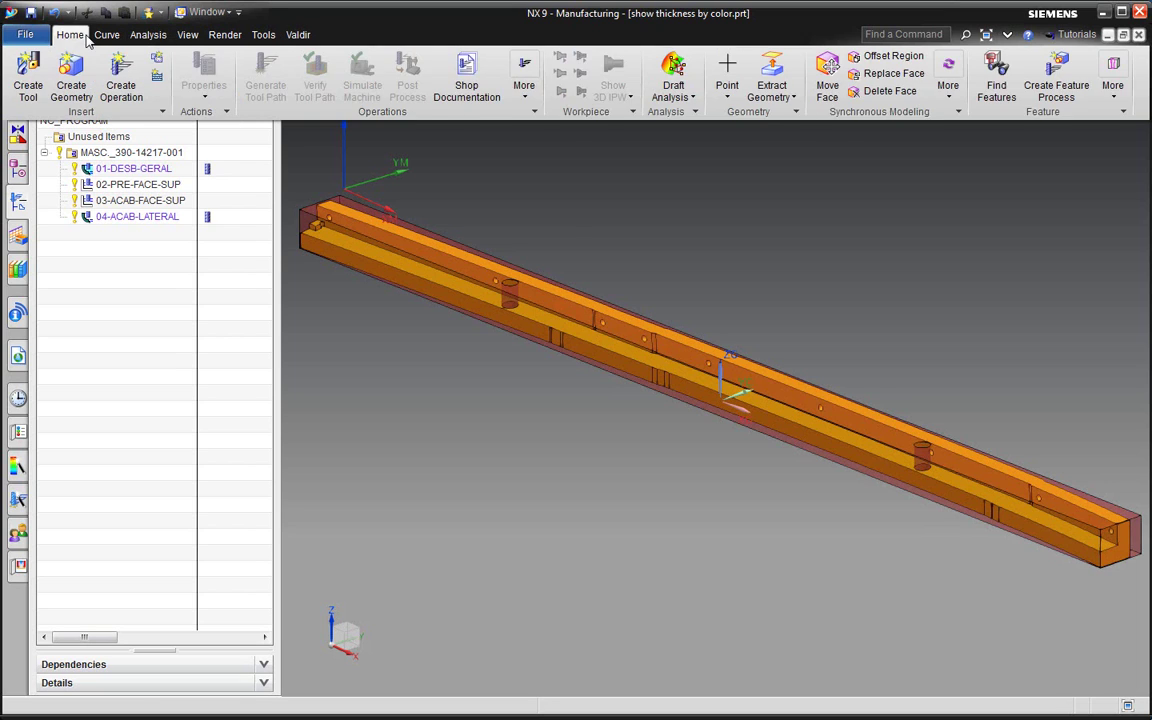
pyautogui.click(187, 34)
pyautogui.click(293, 34)
pyautogui.click(106, 34)
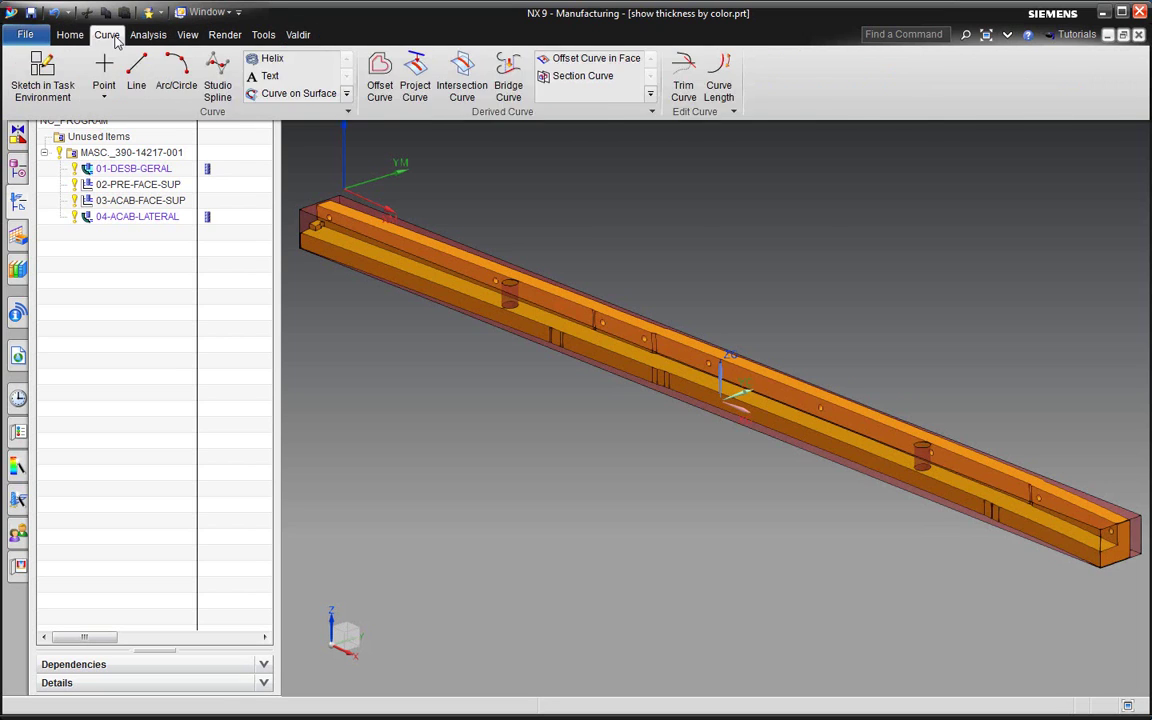
pyautogui.click(148, 34)
pyautogui.click(225, 34)
pyautogui.click(298, 36)
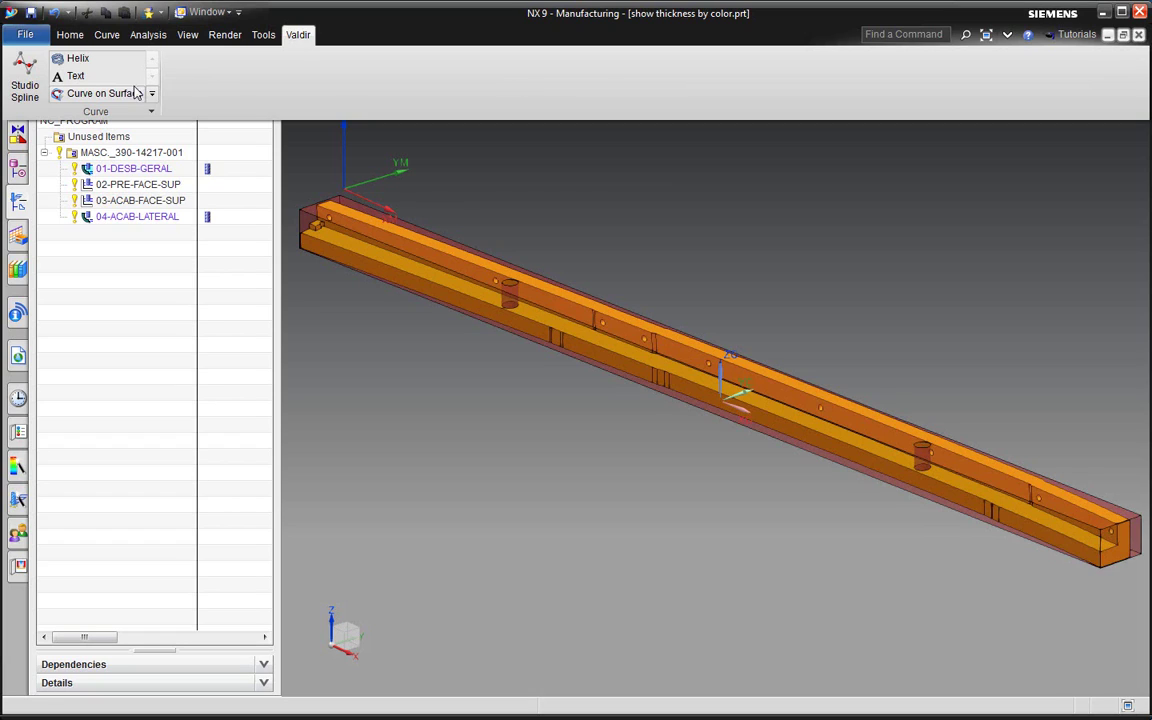
pyautogui.click(20, 80)
# - Float, expand and enlarge the Studio Spline dialog, then cancel it without creating a spline
pyautogui.moveTo(136, 90)
pyautogui.mouseDown()
pyautogui.moveTo(610, 183)
pyautogui.moveTo(842, 166)
pyautogui.mouseUp()
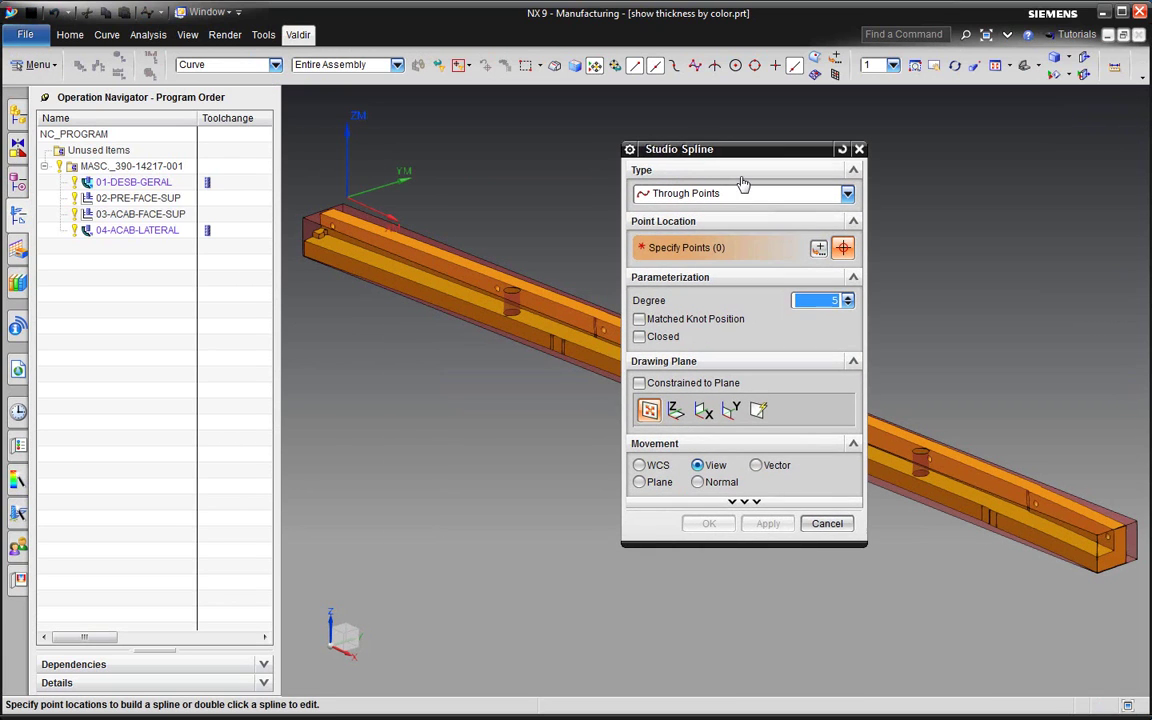
pyautogui.click(750, 501)
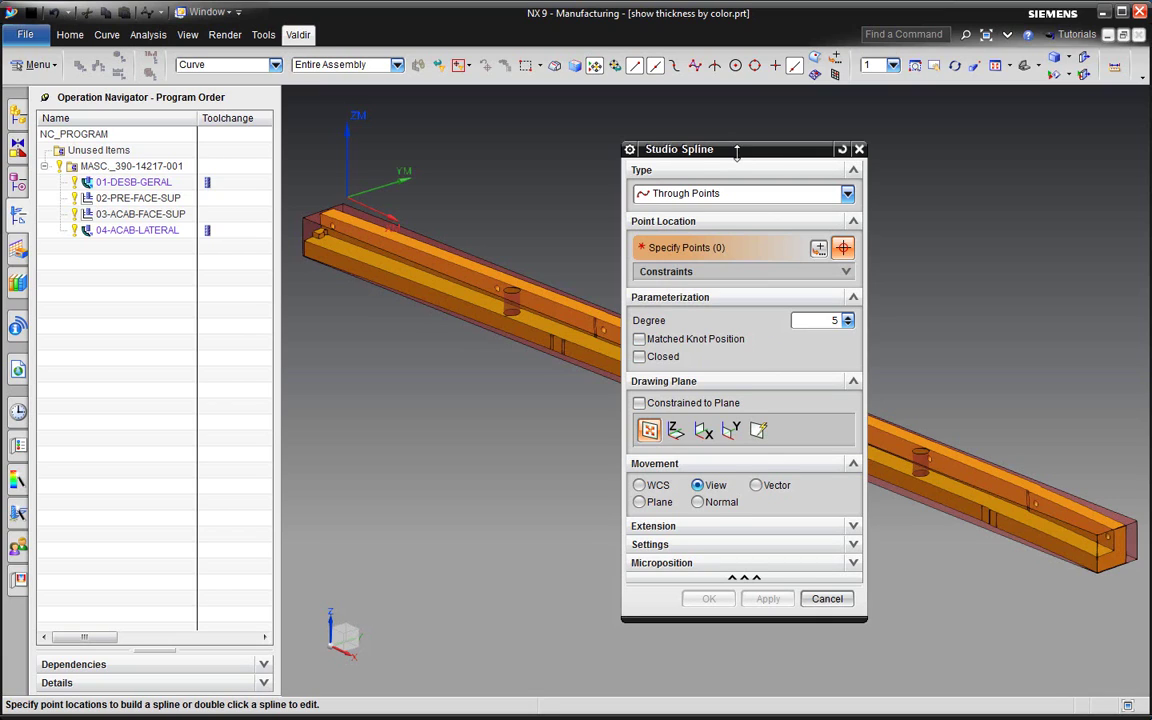
pyautogui.moveTo(736, 150); pyautogui.dragTo(736, 144)
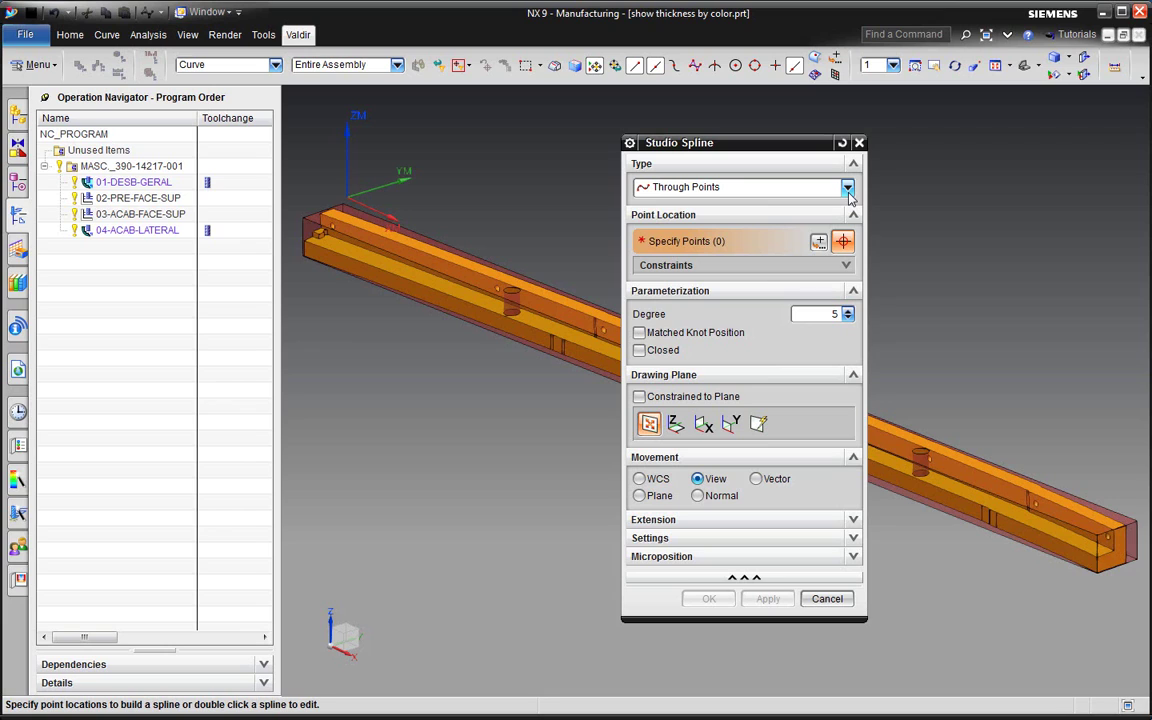
pyautogui.click(827, 598)
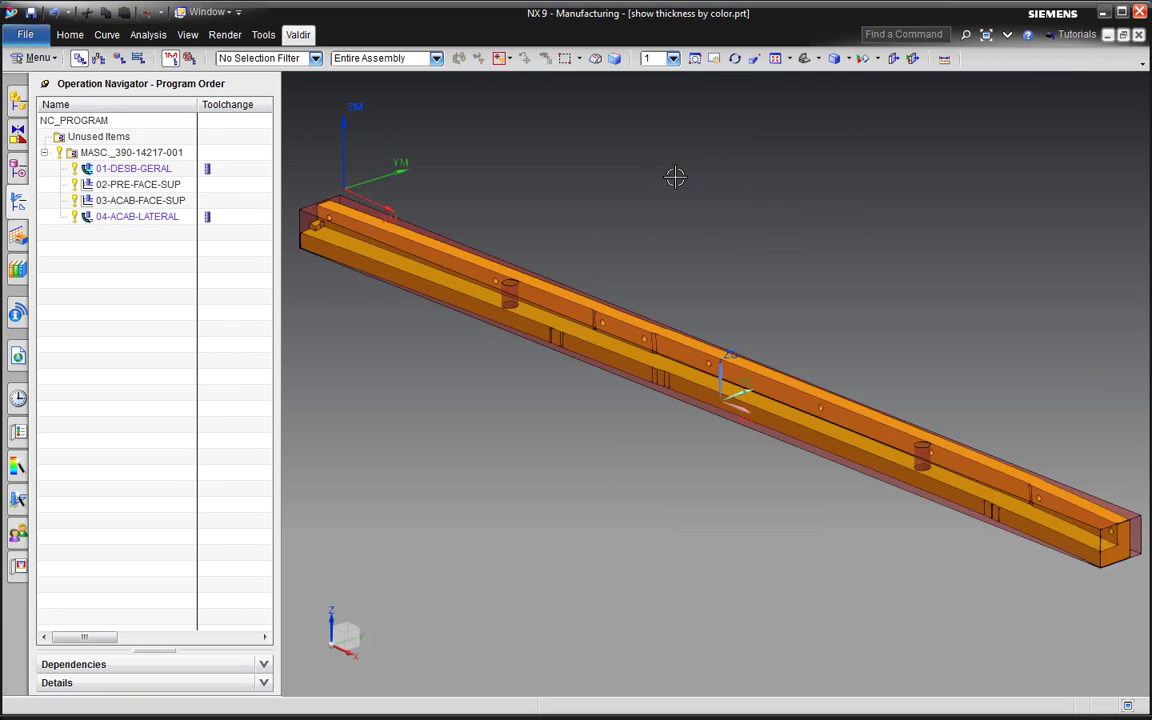
# - Restore the ribbon, reorient the beam, and show 04-ACAB-LATERAL's workpiece thickness by color
pyautogui.click(1007, 34)
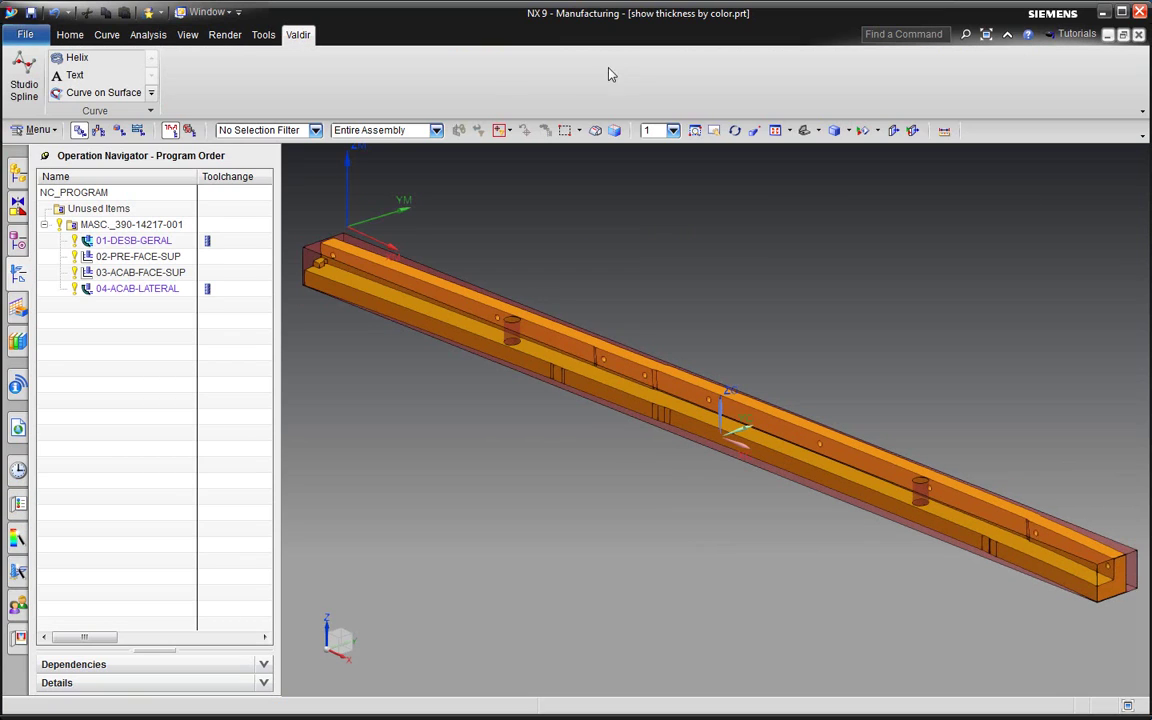
pyautogui.click(70, 36)
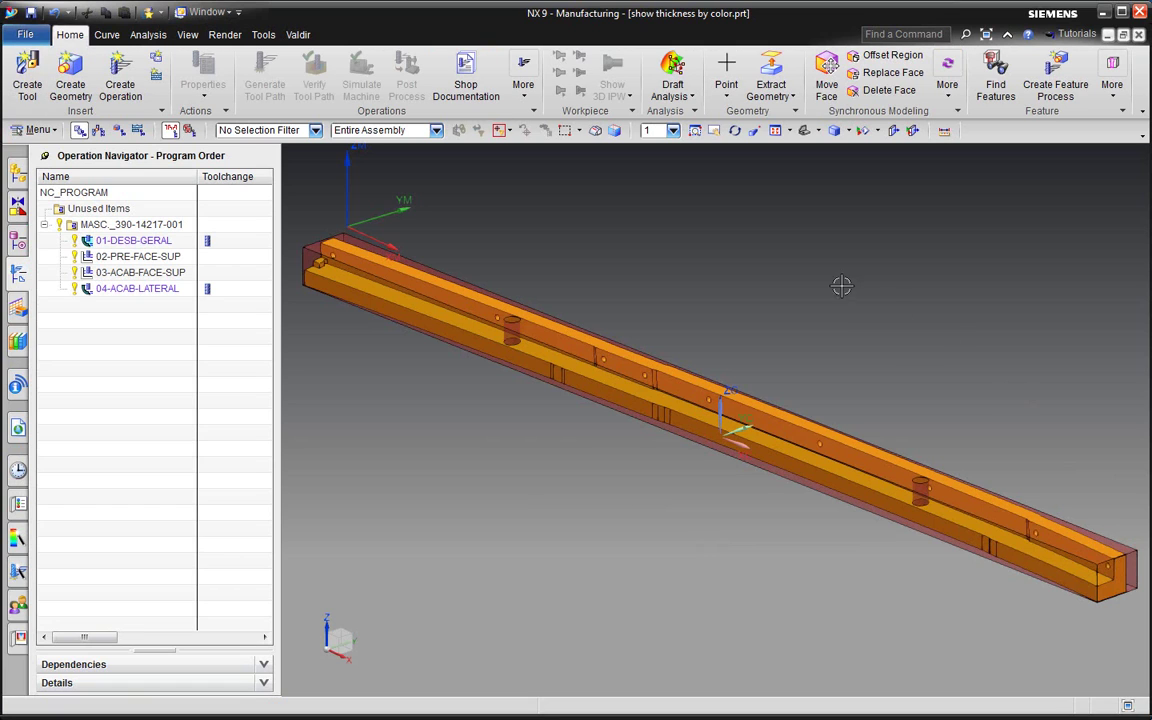
pyautogui.moveTo(802, 303)
pyautogui.mouseDown(button='middle')
pyautogui.moveTo(833, 293)
pyautogui.moveTo(829, 304)
pyautogui.moveTo(848, 262)
pyautogui.moveTo(846, 311)
pyautogui.moveTo(861, 332)
pyautogui.moveTo(854, 293)
pyautogui.mouseUp(button='middle')
pyautogui.scroll(-2, 581, 347)
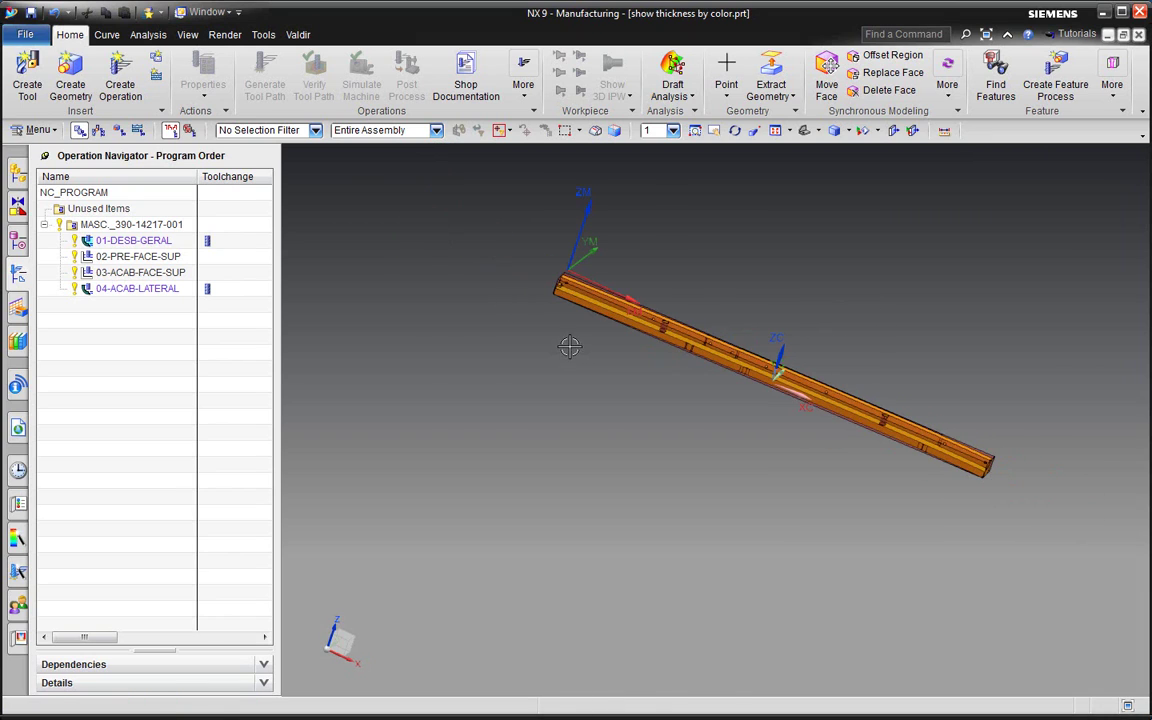
pyautogui.moveTo(569, 346)
pyautogui.mouseDown(button='middle')
pyautogui.moveTo(548, 355)
pyautogui.moveTo(560, 345)
pyautogui.moveTo(515, 322)
pyautogui.moveTo(530, 329)
pyautogui.mouseUp(button='middle')
pyautogui.scroll(2, 553, 327)
pyautogui.scroll(-2, 530, 329)
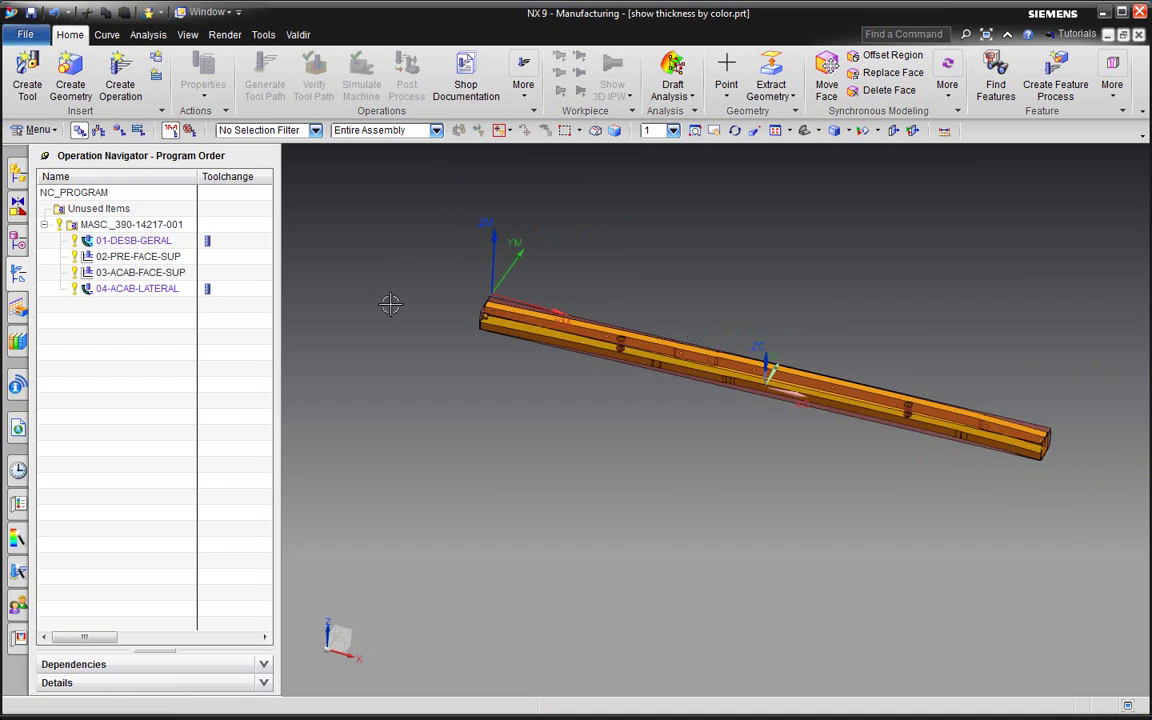
pyautogui.rightClick(151, 290)
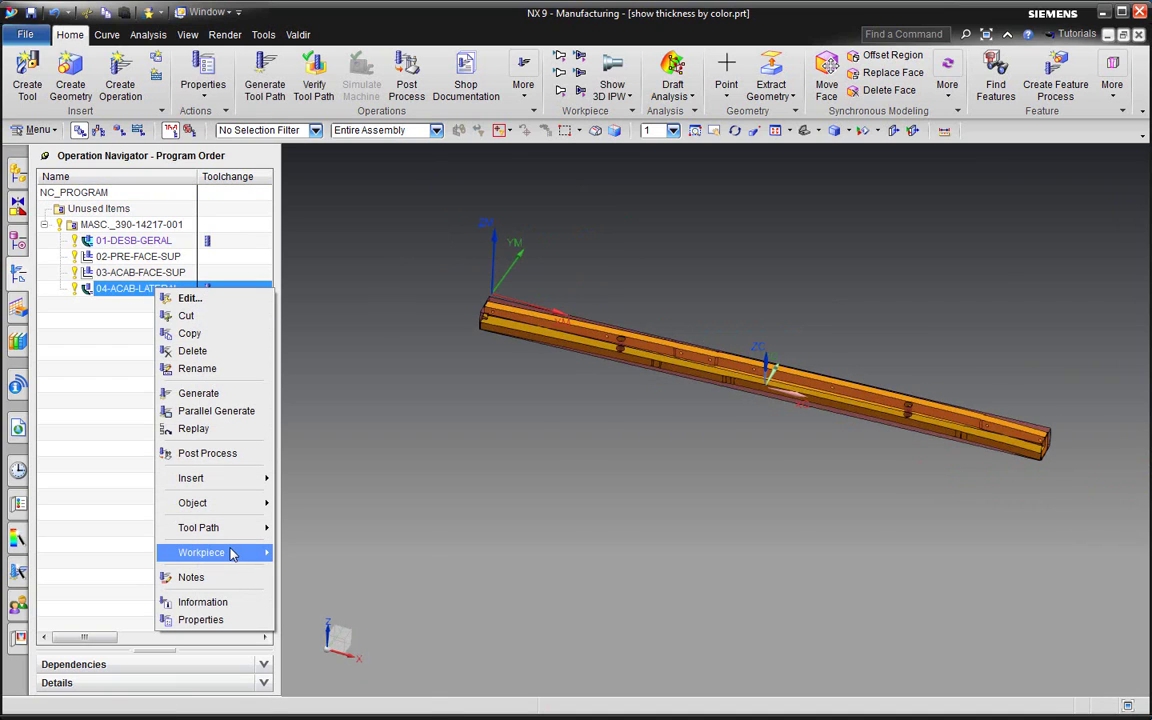
pyautogui.moveTo(201, 552)
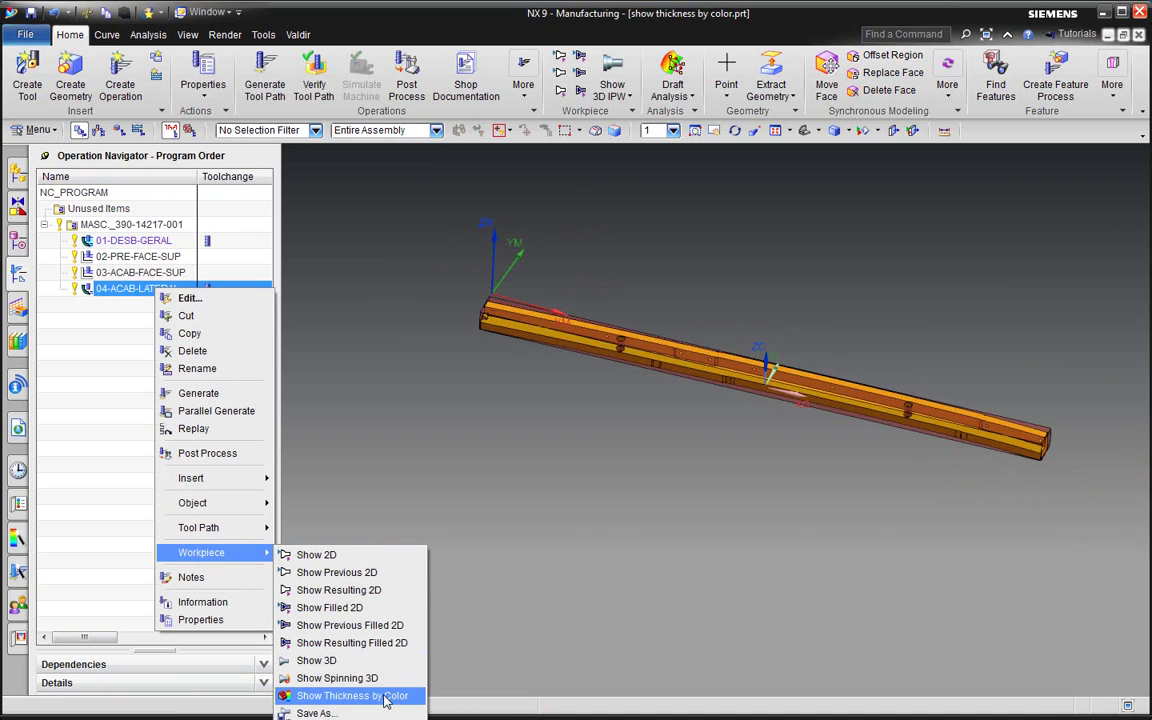
pyautogui.click(386, 697)
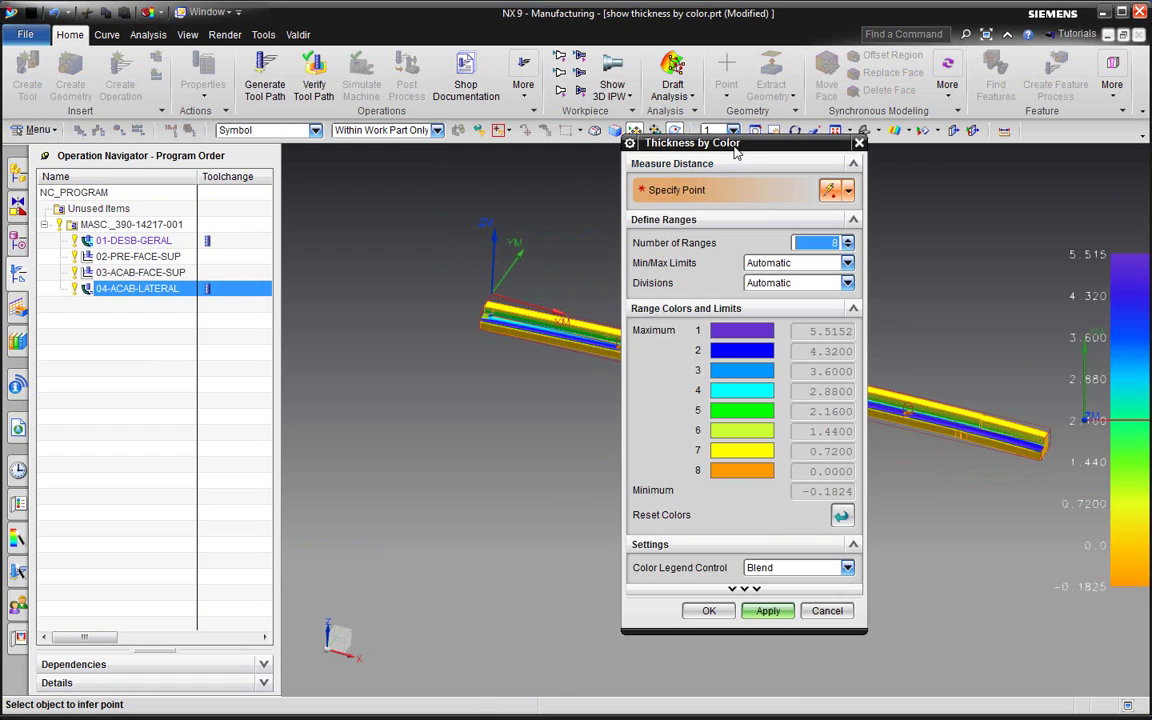
# - Zoom in and rotate the colour-coded beam to inspect thickness near its end
pyautogui.middleClick(735, 150)
pyautogui.scroll(2, 596, 342)
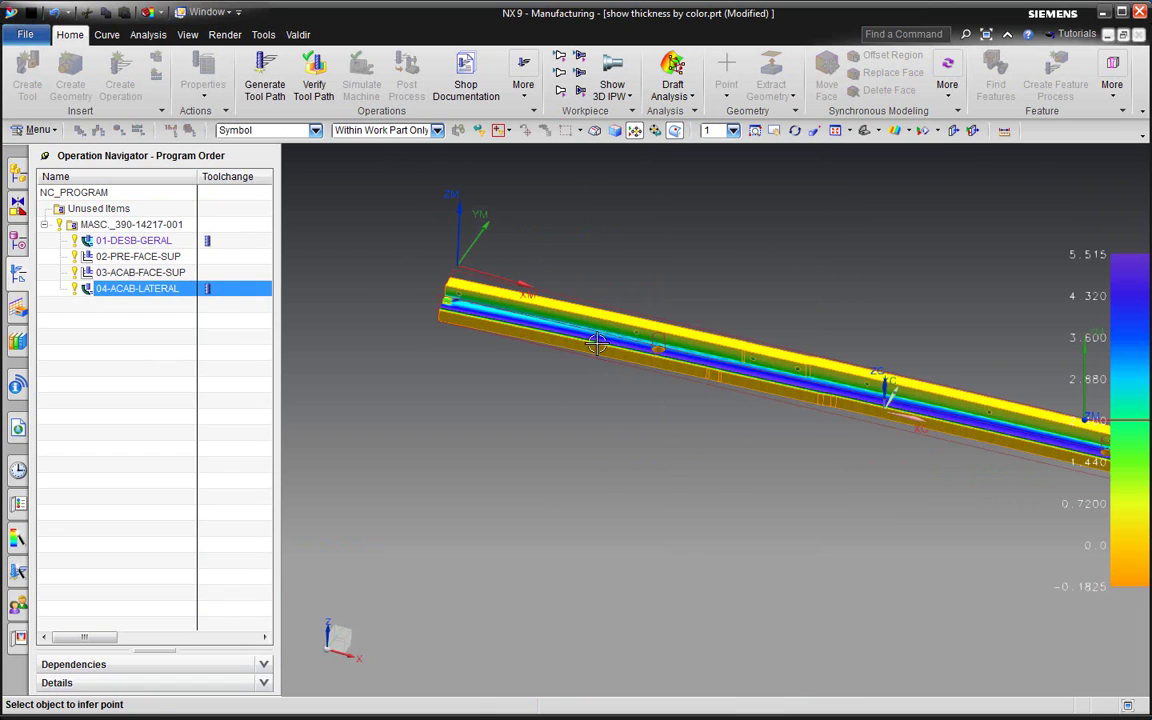
pyautogui.moveTo(596, 342); pyautogui.dragTo(584, 308, button='middle')
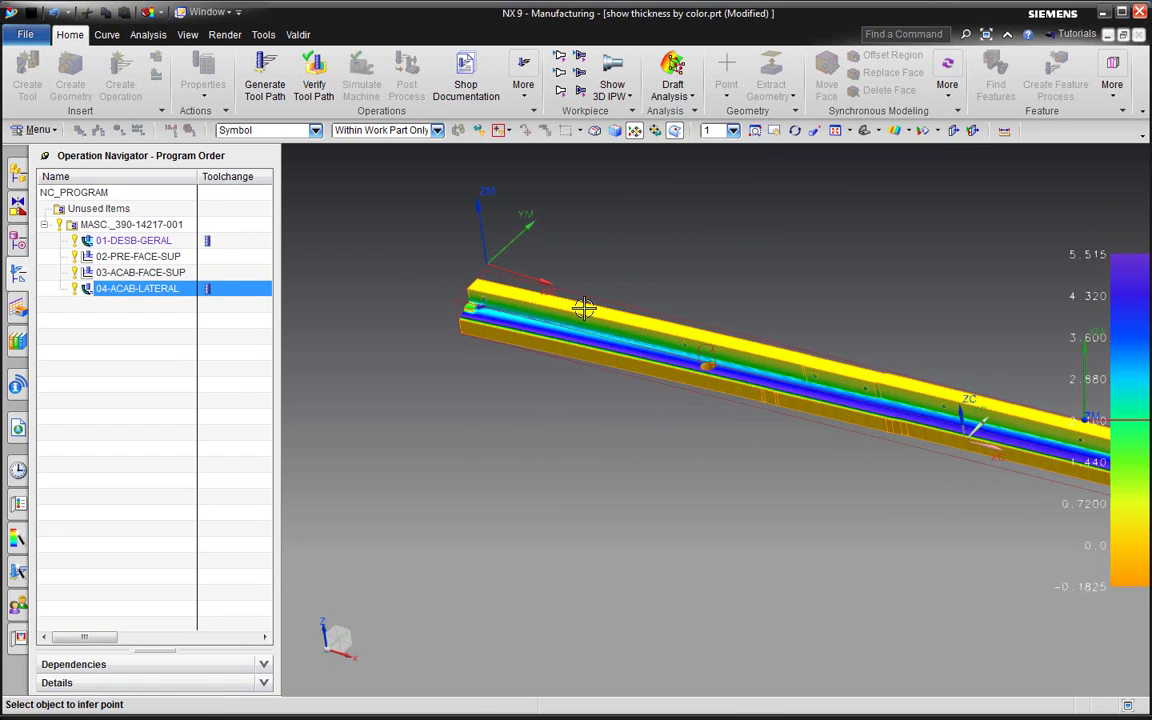
pyautogui.scroll(1, 582, 309)
pyautogui.scroll(1, 581, 309)
pyautogui.scroll(2, 540, 327)
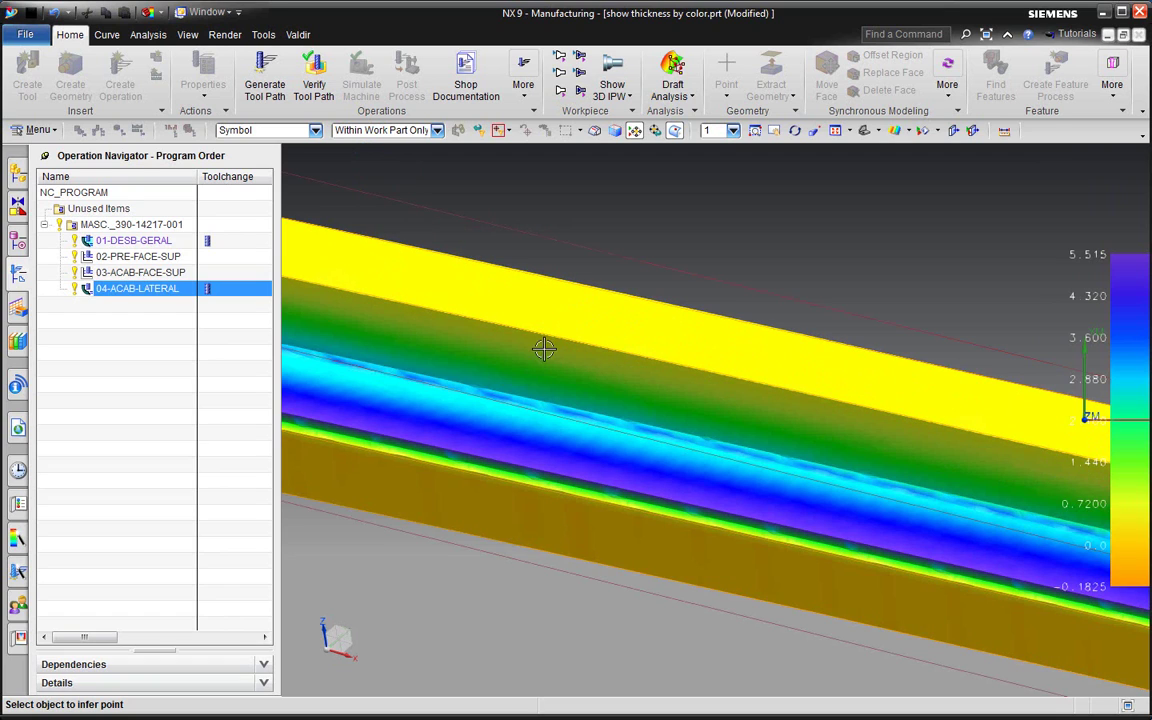
pyautogui.scroll(-3, 709, 362)
pyautogui.scroll(2, 631, 353)
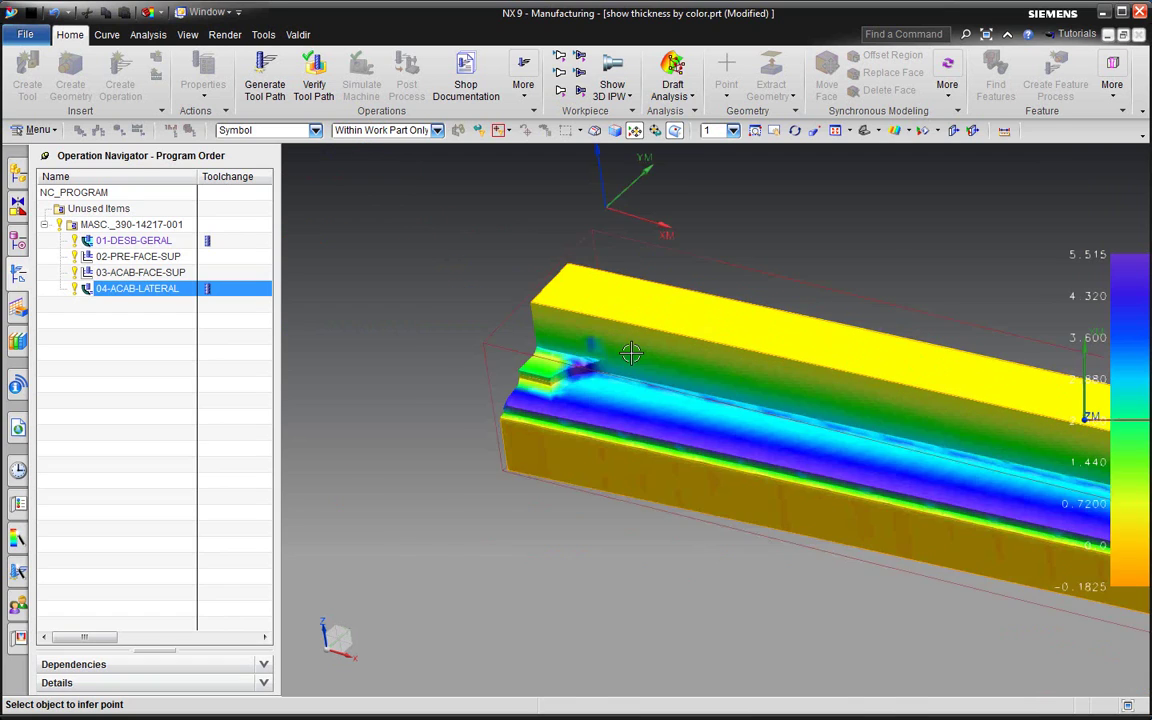
pyautogui.scroll(1, 631, 353)
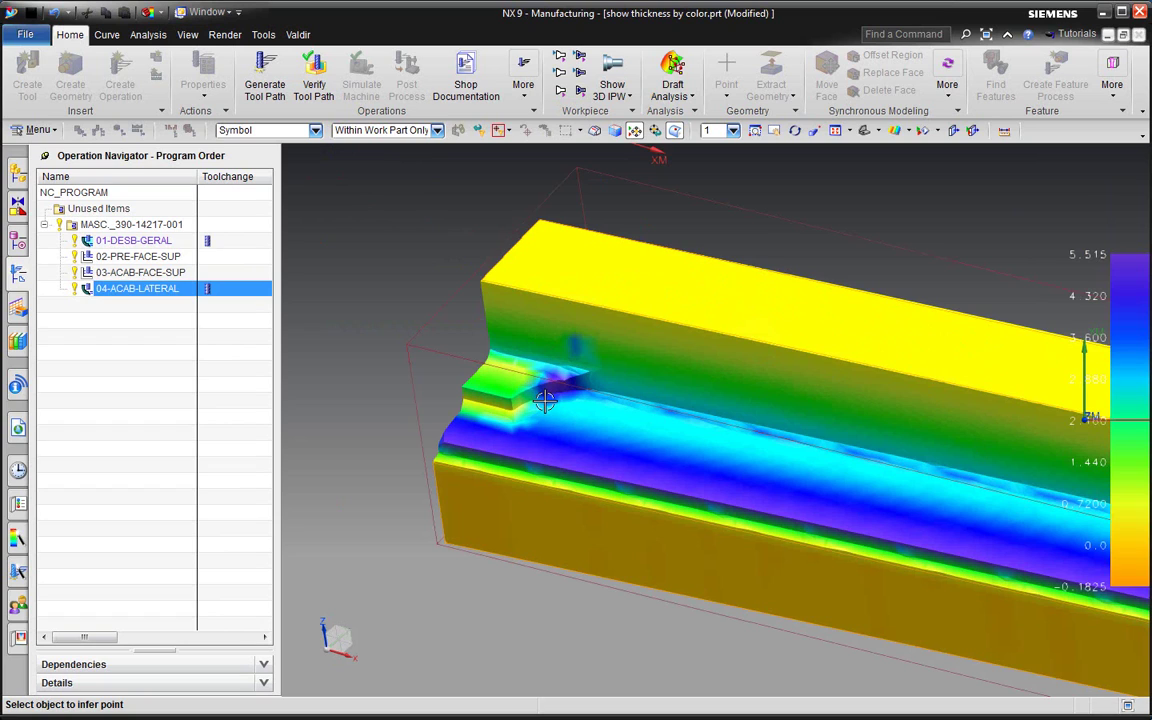
pyautogui.moveTo(606, 383); pyautogui.dragTo(486, 420, button='middle')
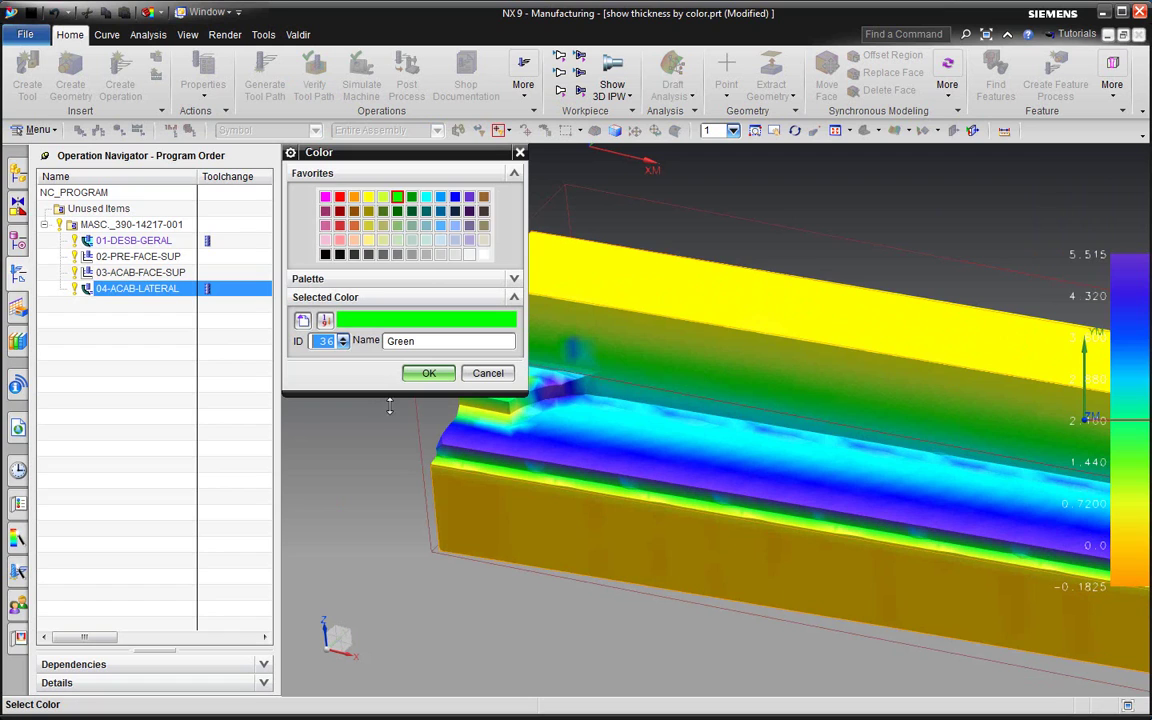
pyautogui.click(488, 373)
pyautogui.scroll(-2, 720, 314)
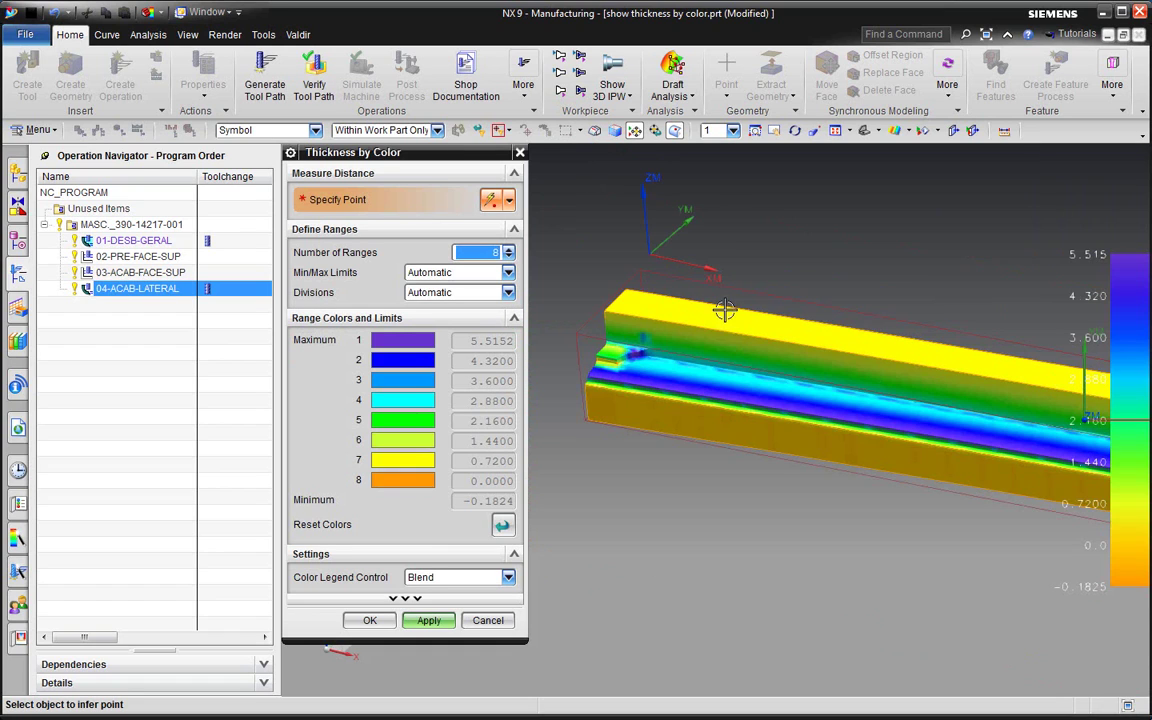
pyautogui.scroll(-3, 780, 335)
pyautogui.scroll(-3, 820, 350)
pyautogui.scroll(-1, 841, 357)
pyautogui.scroll(3, 841, 357)
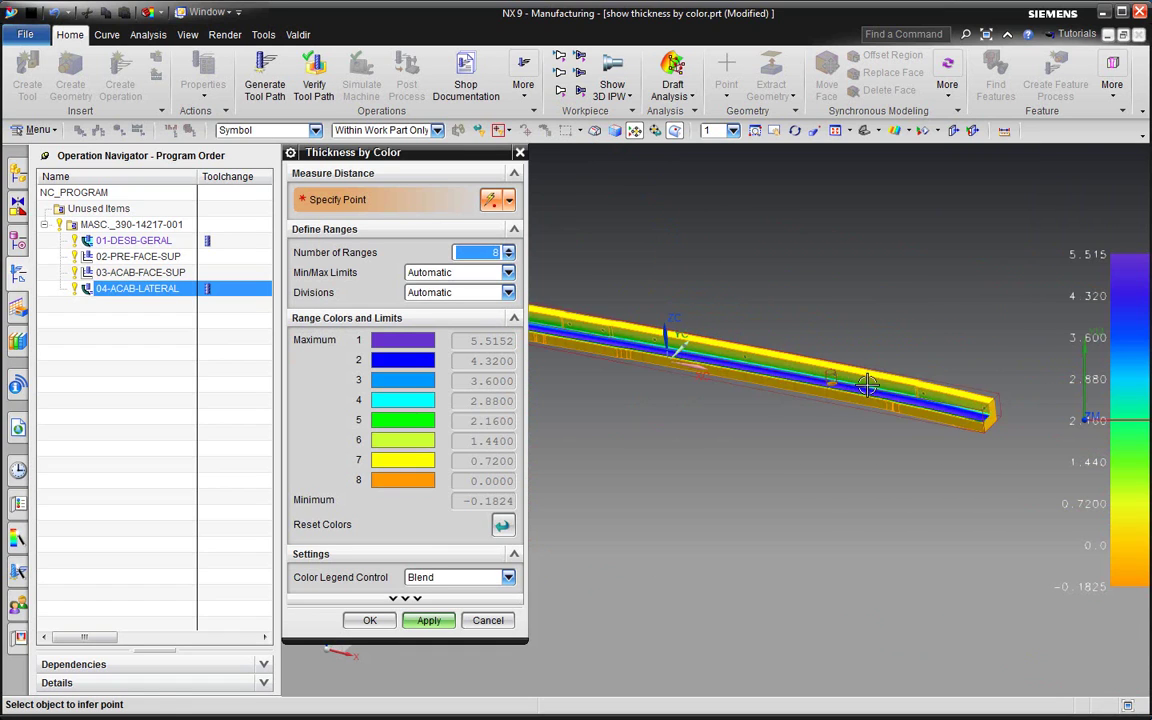
# - Orbit along the beam checking thickness colours, then close the Thickness by Color display
pyautogui.moveTo(841, 357)
pyautogui.mouseDown(button='middle')
pyautogui.moveTo(930, 410)
pyautogui.moveTo(902, 436)
pyautogui.mouseUp(button='middle')
pyautogui.scroll(2, 965, 430)
pyautogui.scroll(2, 965, 430)
pyautogui.moveTo(892, 436)
pyautogui.mouseDown(button='middle')
pyautogui.moveTo(874, 442)
pyautogui.moveTo(950, 431)
pyautogui.moveTo(951, 458)
pyautogui.moveTo(1062, 481)
pyautogui.mouseUp(button='middle')
pyautogui.scroll(2, 957, 434)
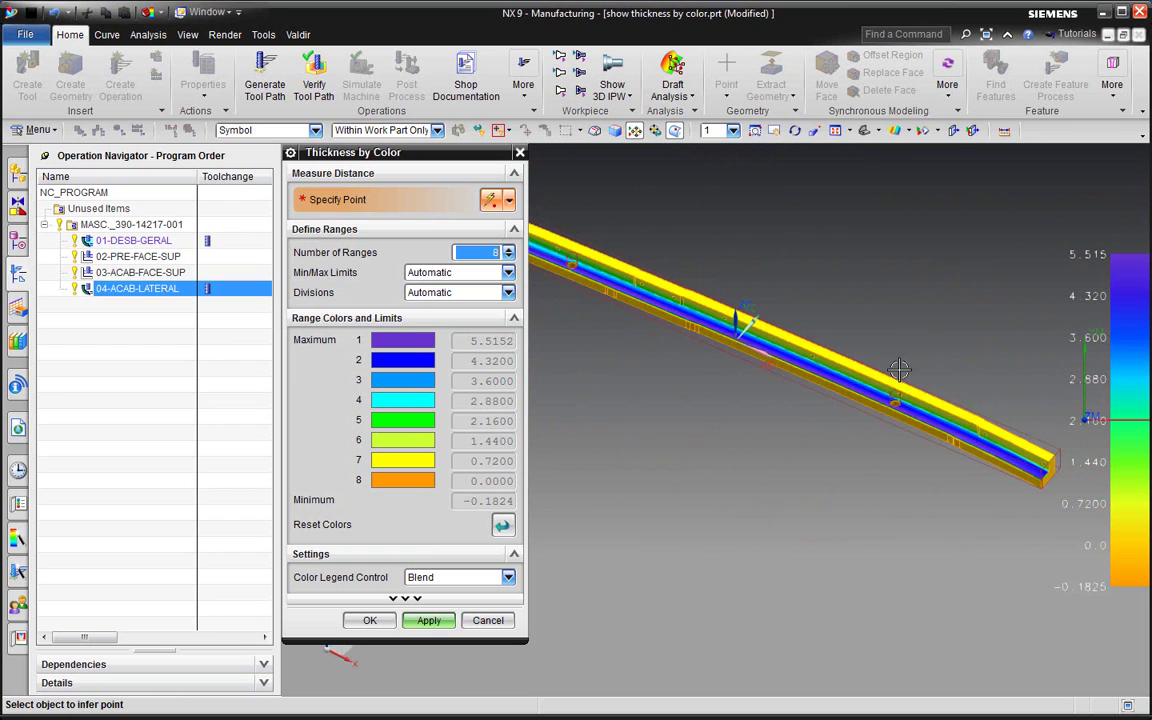
pyautogui.scroll(2, 678, 321)
pyautogui.moveTo(704, 358); pyautogui.dragTo(694, 337, button='middle')
pyautogui.scroll(1, 702, 386)
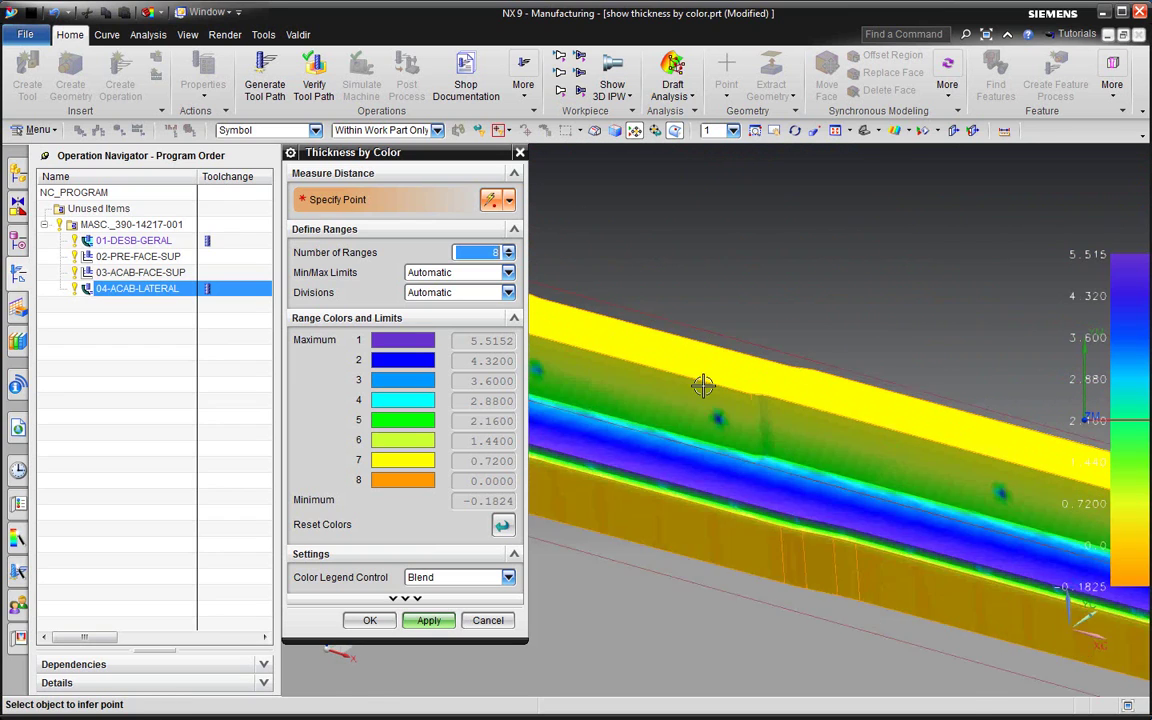
pyautogui.scroll(2, 702, 386)
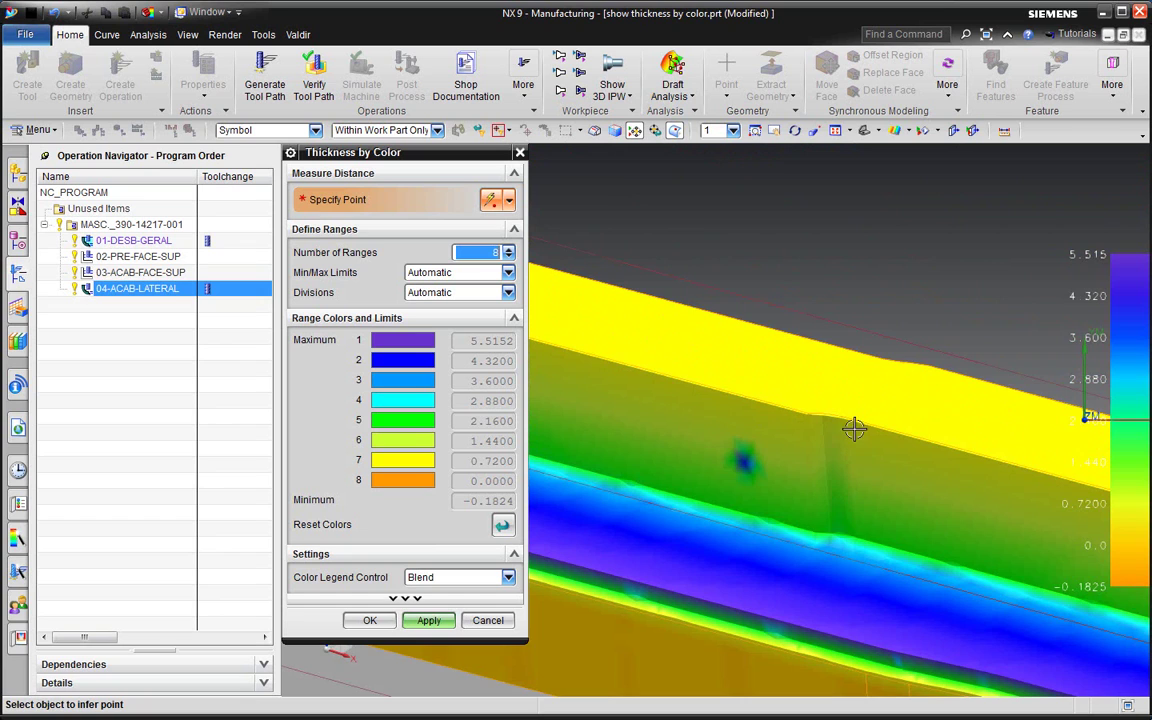
pyautogui.scroll(-3, 853, 429)
pyautogui.scroll(2, 800, 410)
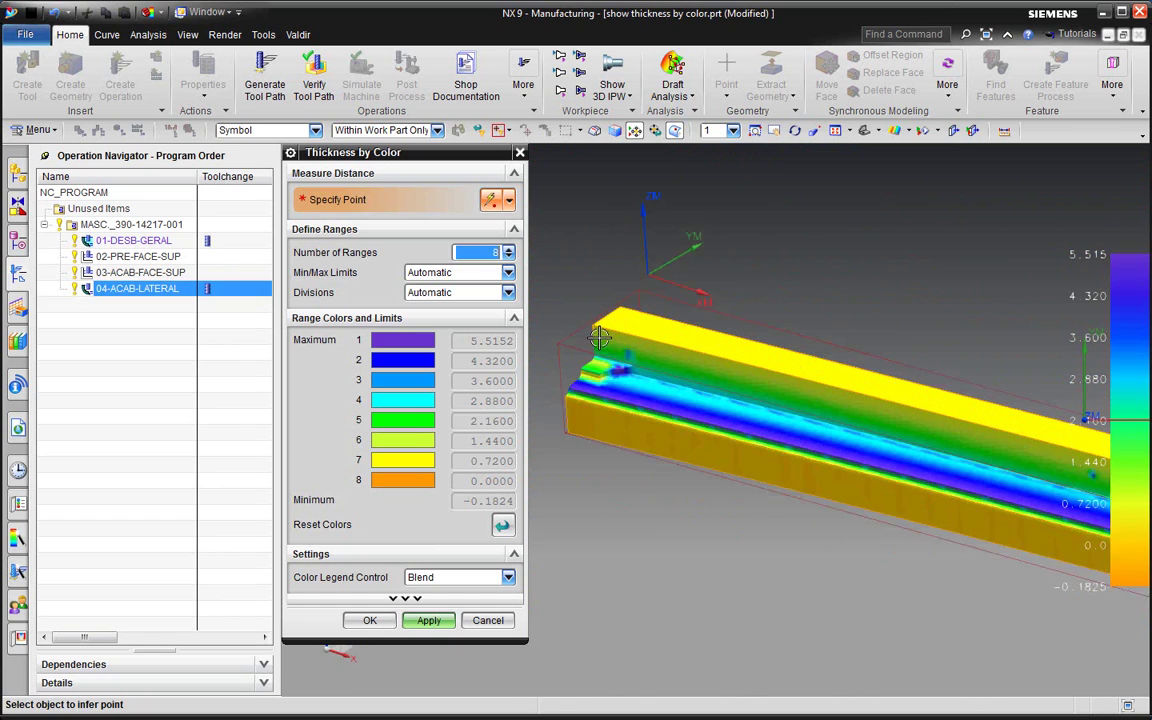
pyautogui.scroll(3, 734, 390)
pyautogui.moveTo(734, 390); pyautogui.dragTo(722, 416, button='middle')
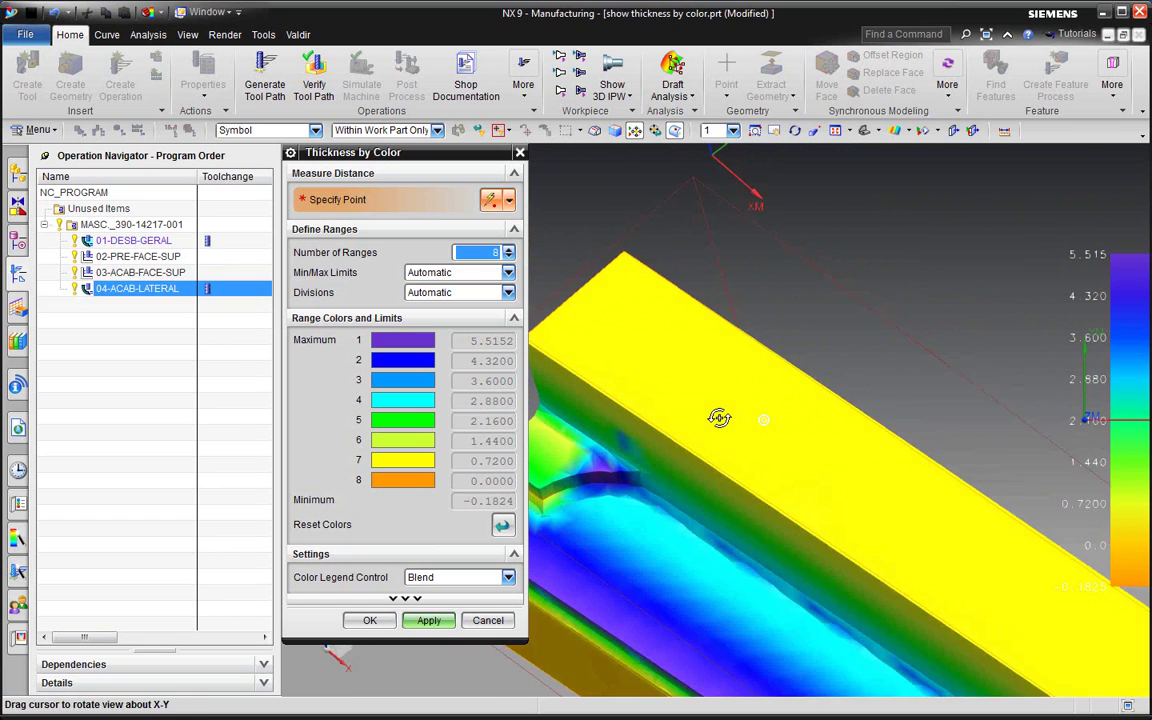
pyautogui.scroll(-2, 733, 380)
pyautogui.scroll(-2, 717, 298)
pyautogui.scroll(-2, 560, 441)
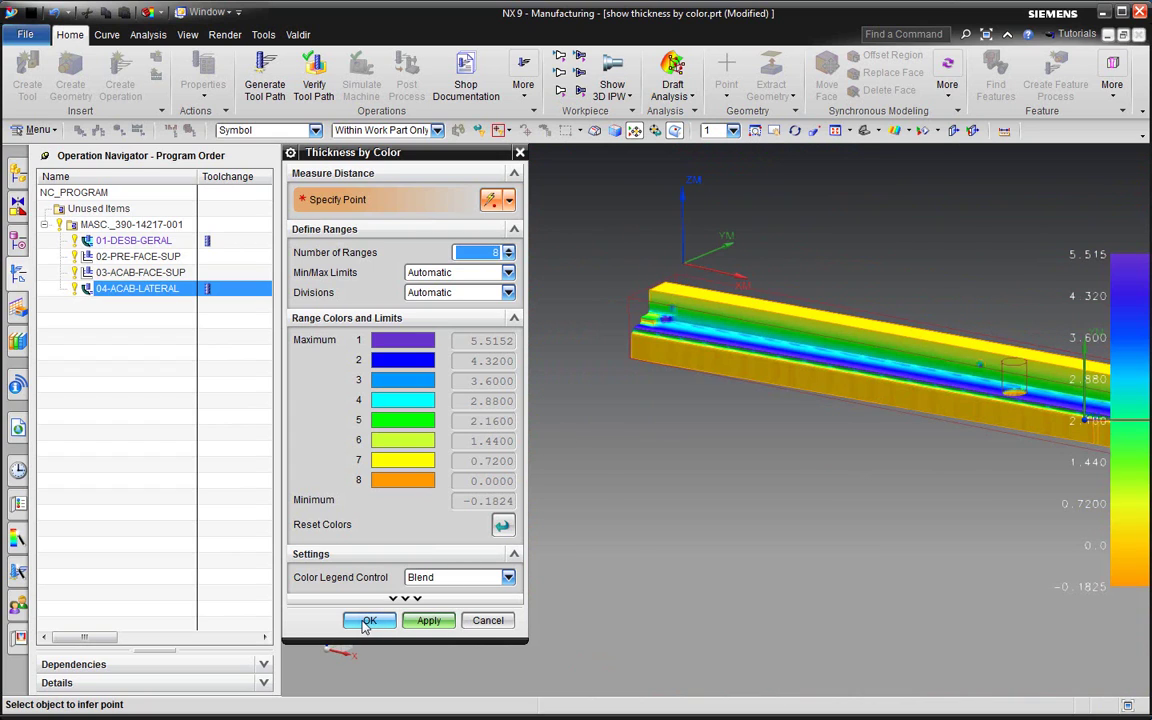
pyautogui.click(488, 620)
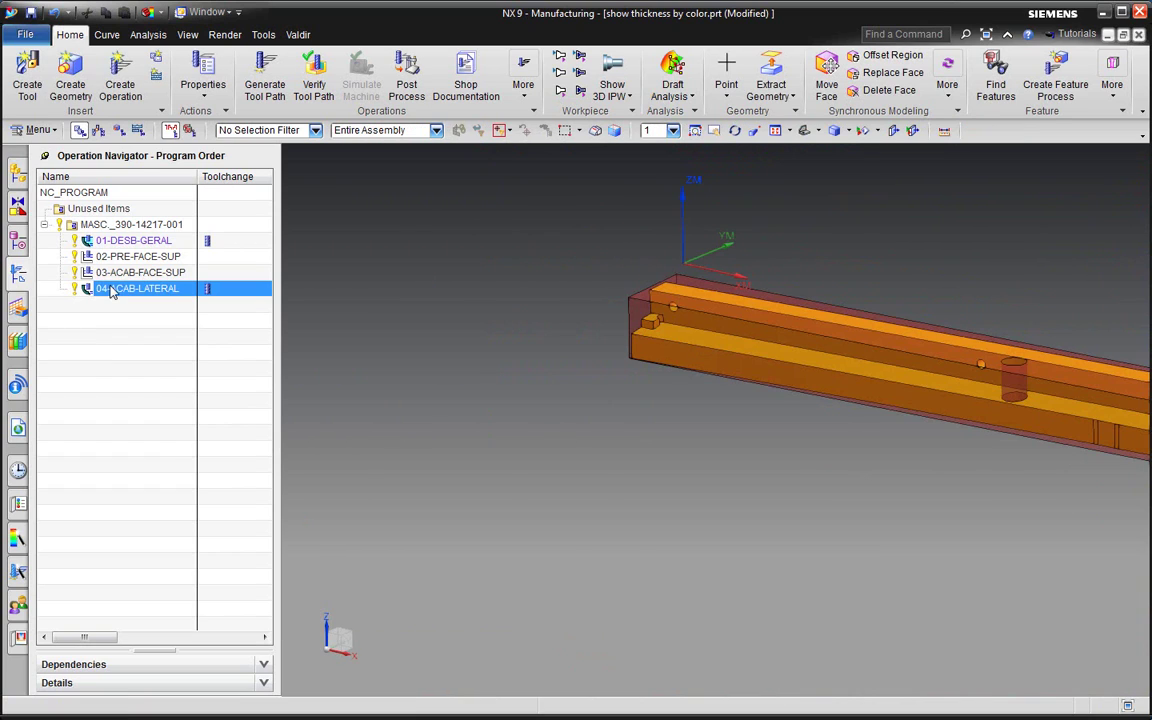
pyautogui.click(127, 226)
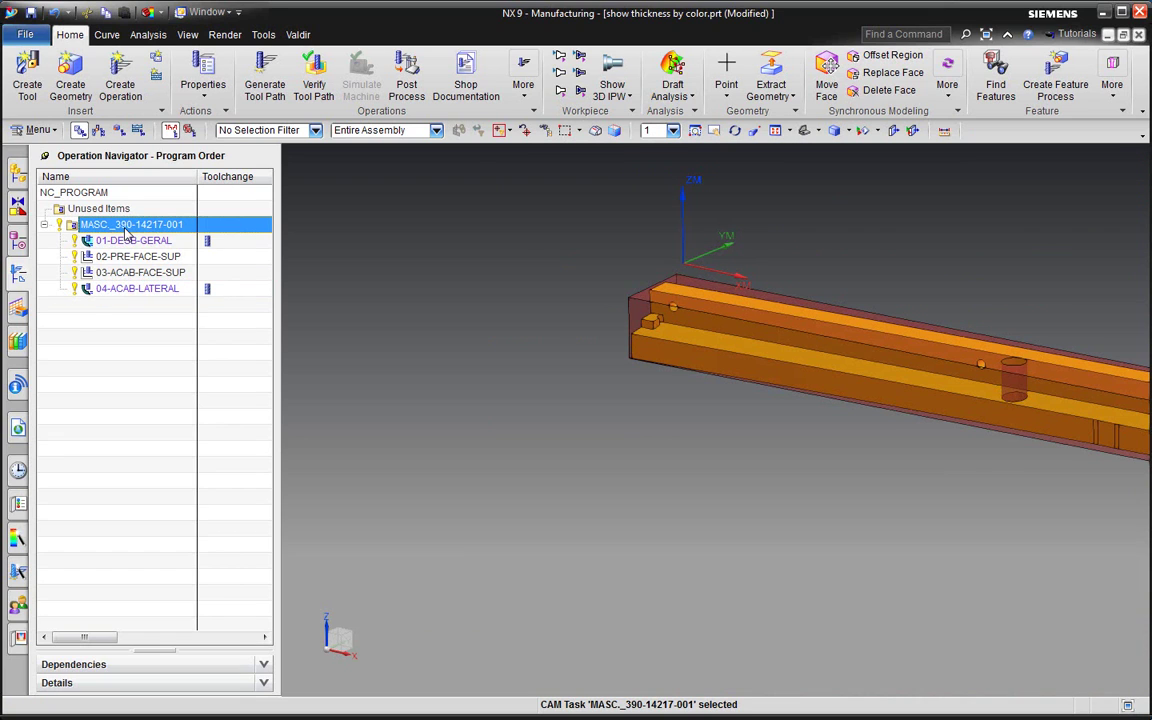
pyautogui.rightClick(127, 231)
pyautogui.click(326, 88)
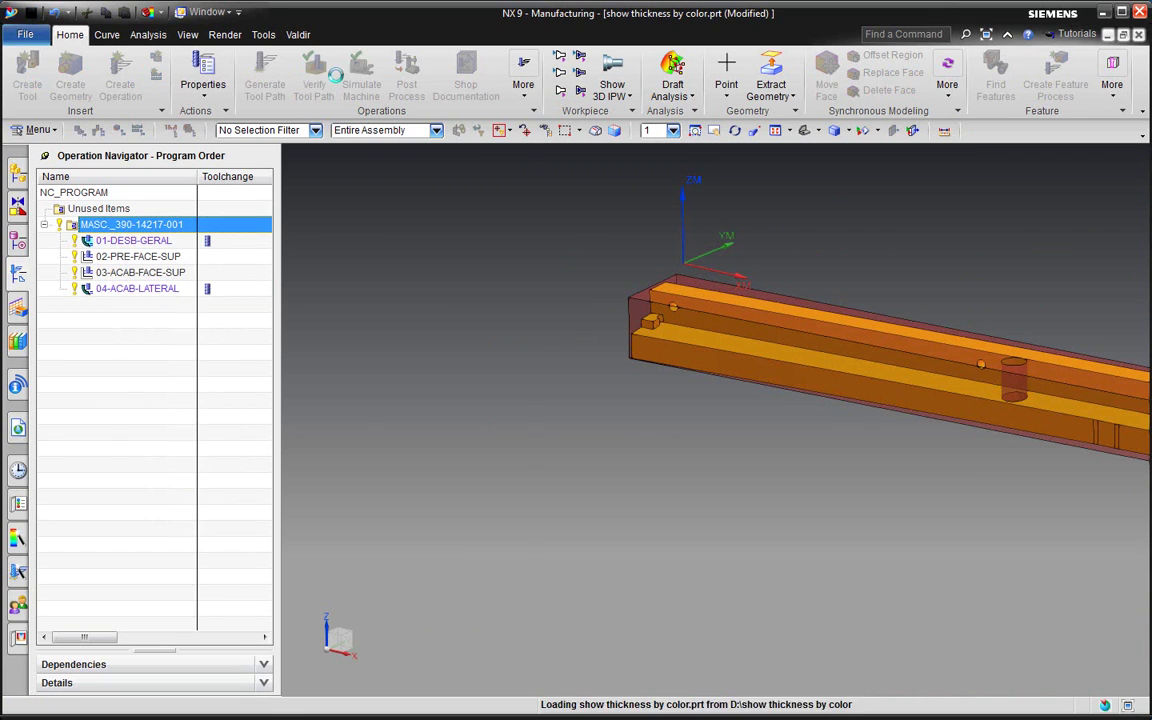
pyautogui.moveTo(383, 163); pyautogui.dragTo(221, 86)
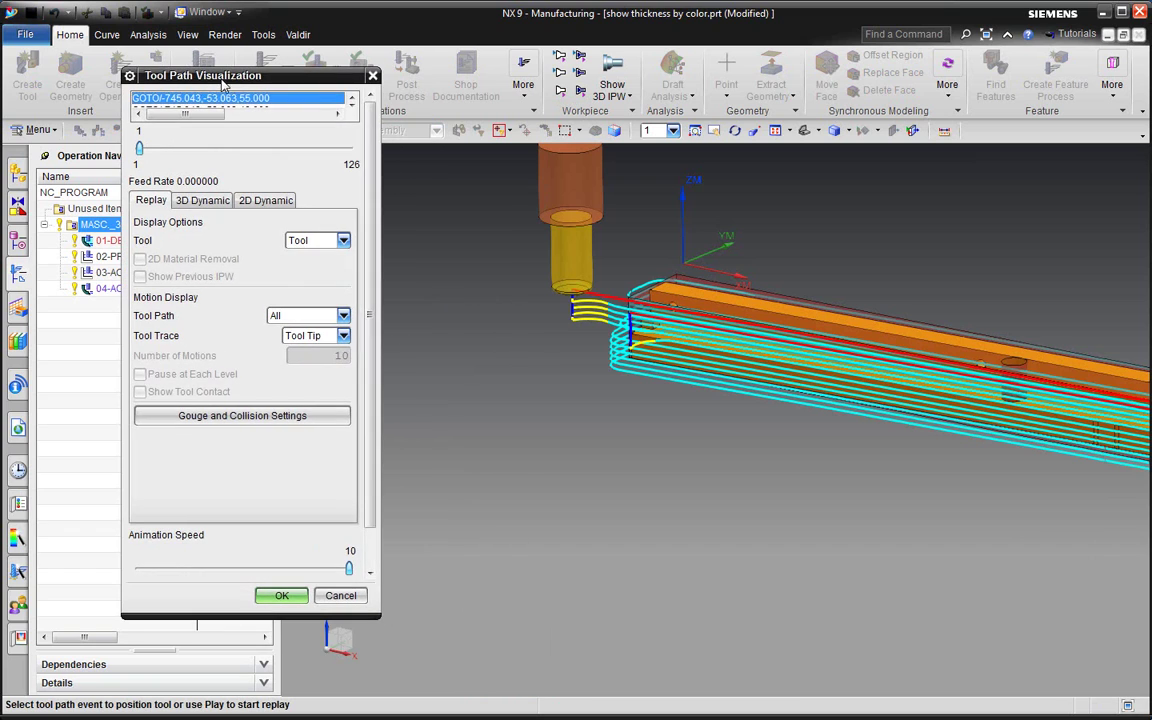
pyautogui.scroll(-2, 549, 321)
pyautogui.moveTo(608, 403); pyautogui.dragTo(610, 420, button='middle')
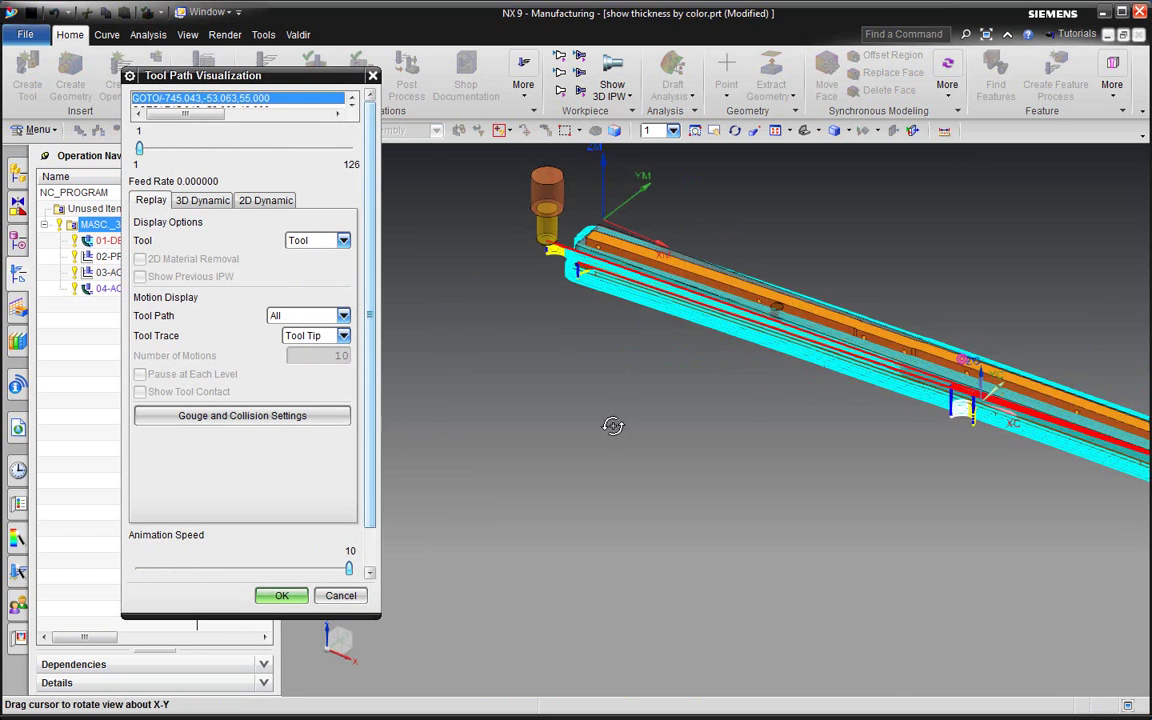
pyautogui.click(197, 200)
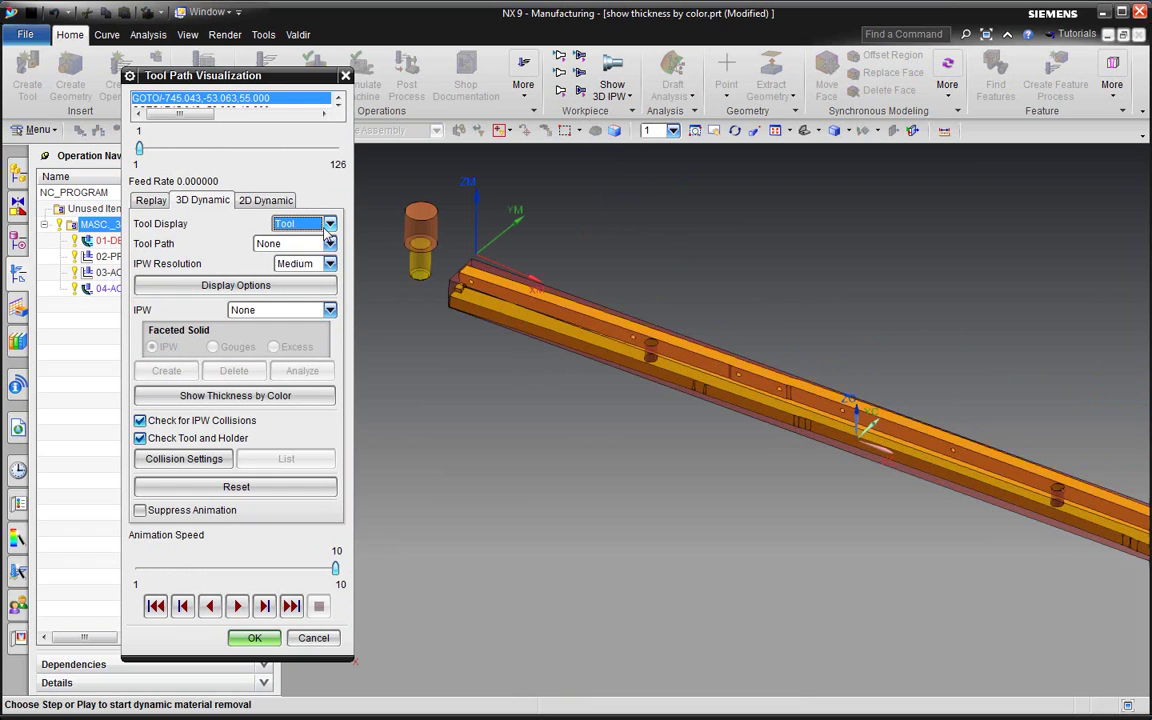
# - Set IPW resolution to Fine, disable tool and holder checking, and start the replay at speed 2
pyautogui.click(310, 266)
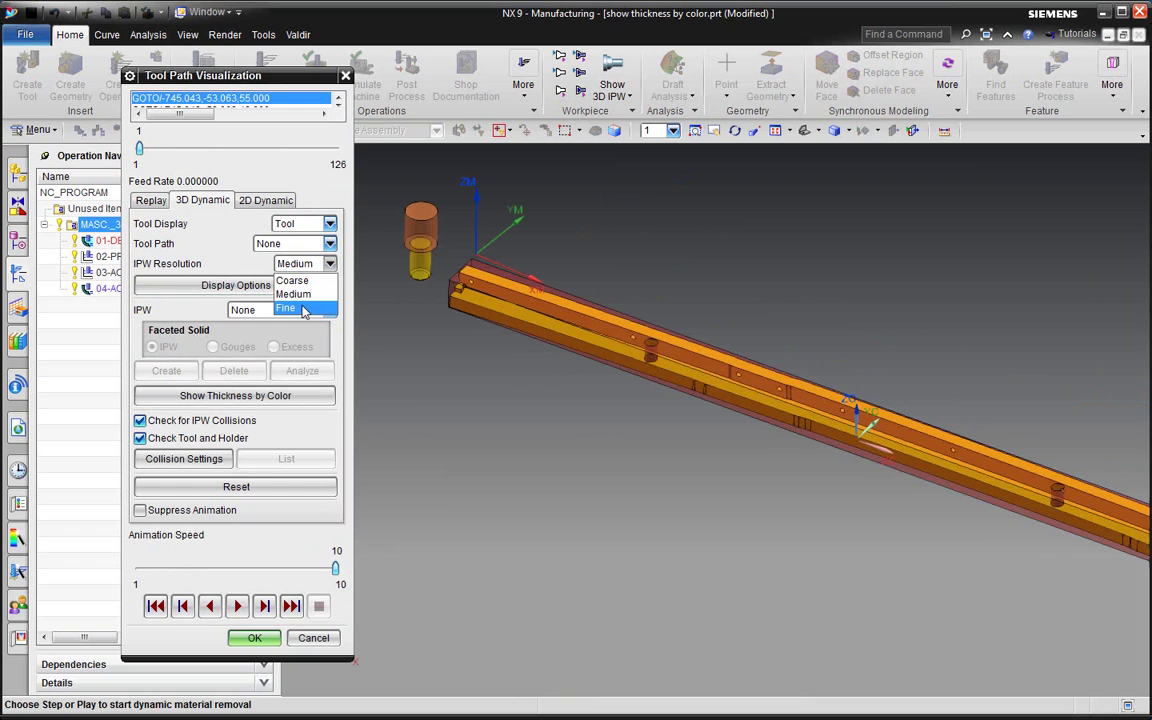
pyautogui.click(292, 302)
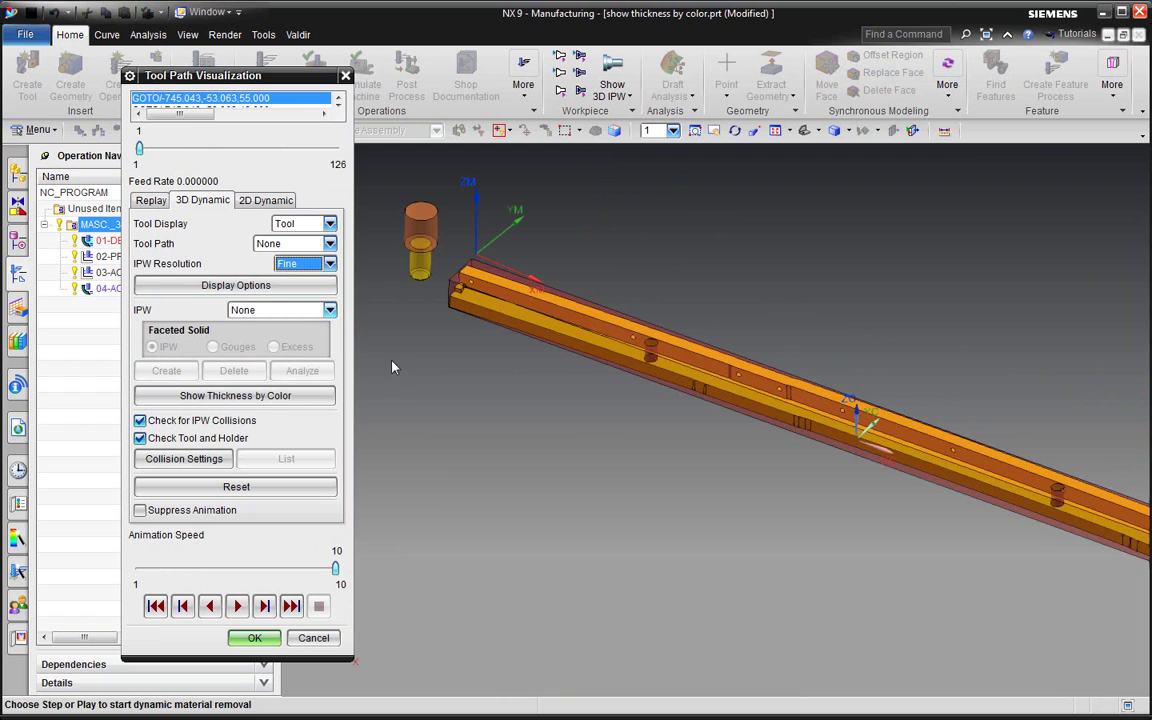
pyautogui.click(181, 439)
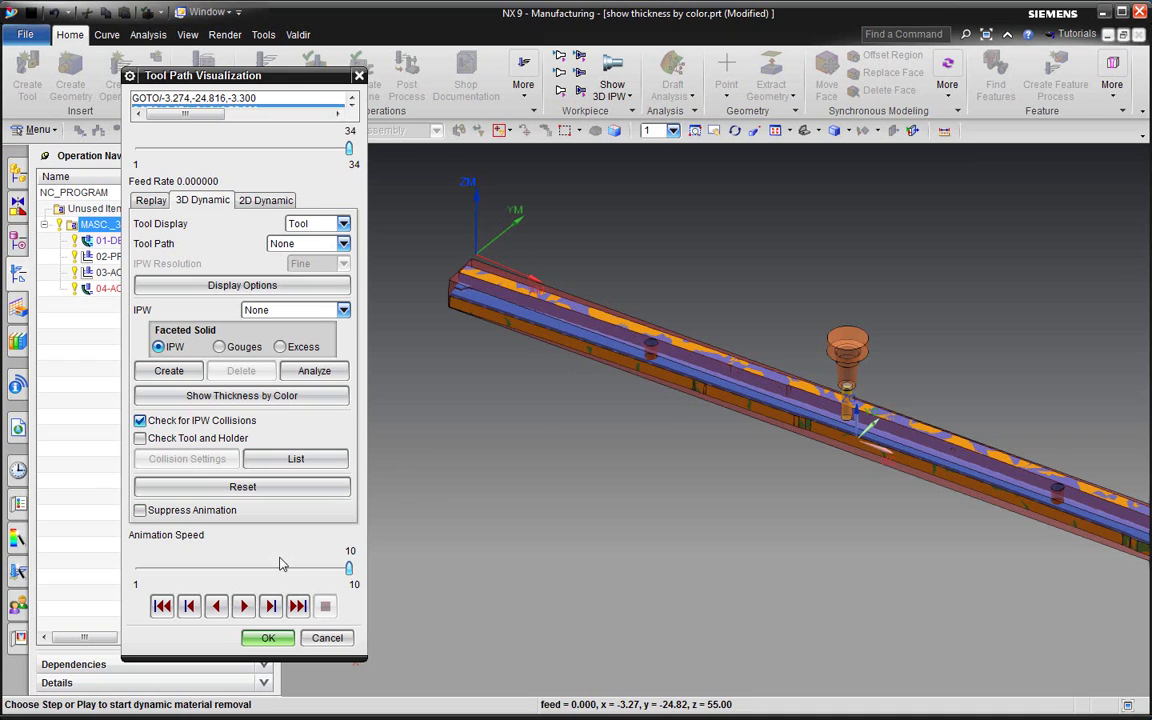
pyautogui.click(230, 487)
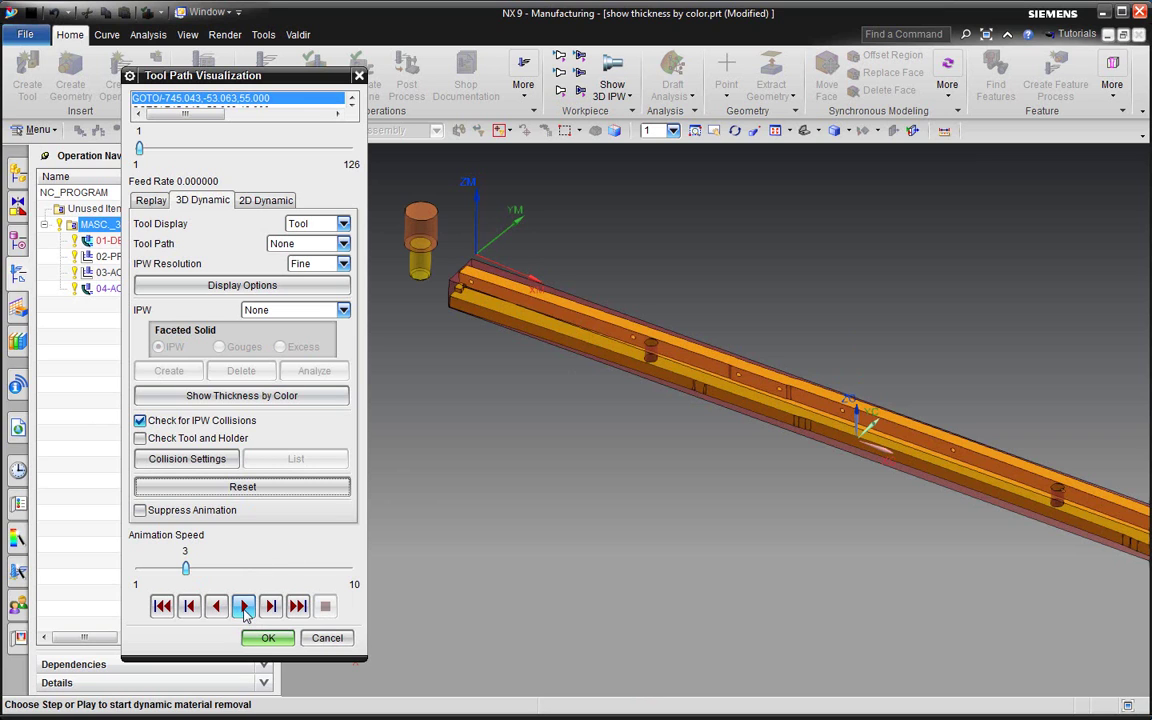
pyautogui.scroll(2, 466, 273)
pyautogui.scroll(3, 466, 273)
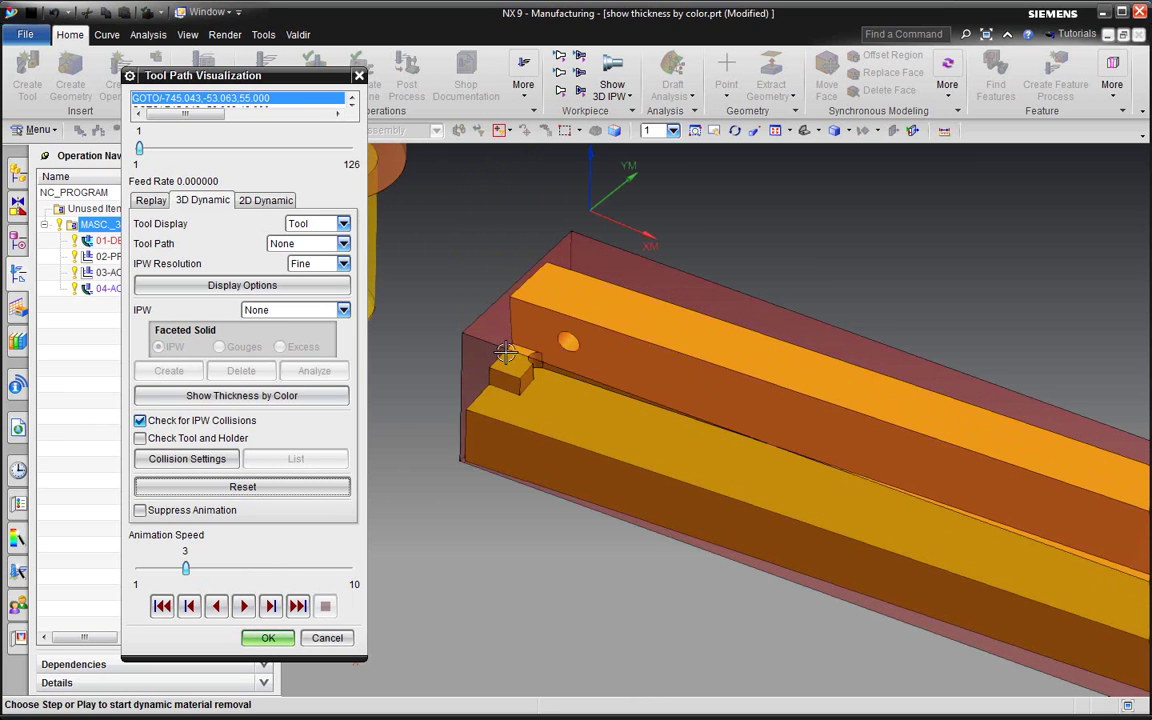
pyautogui.moveTo(505, 352); pyautogui.dragTo(501, 339, button='middle')
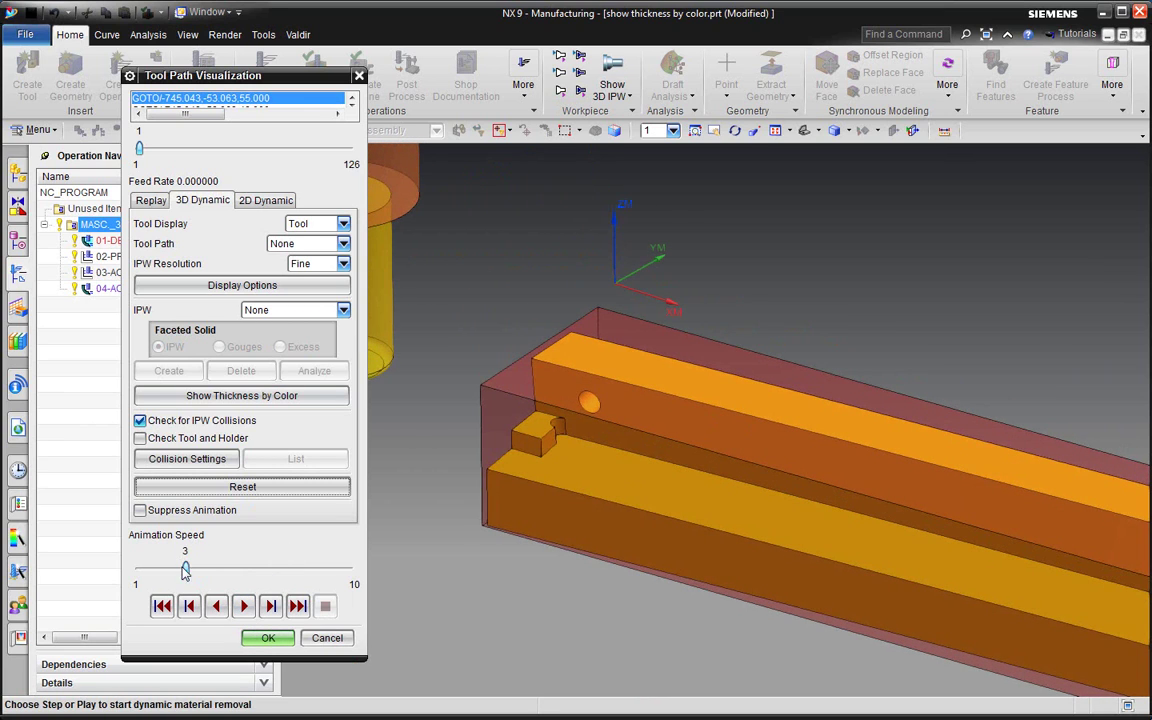
pyautogui.moveTo(185, 570); pyautogui.dragTo(173, 573)
pyautogui.click(214, 604)
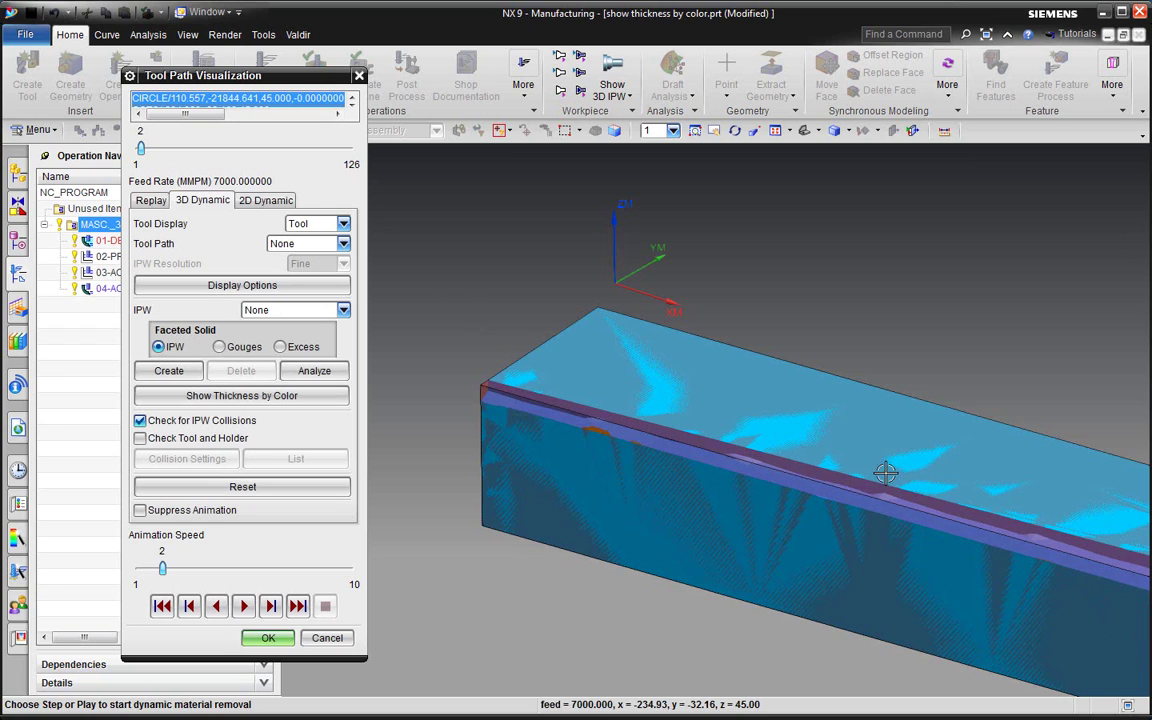
# - Reorient the beam and replay the cut at animation speed 3
pyautogui.scroll(-3, 674, 478)
pyautogui.scroll(-2, 581, 429)
pyautogui.scroll(-2, 524, 398)
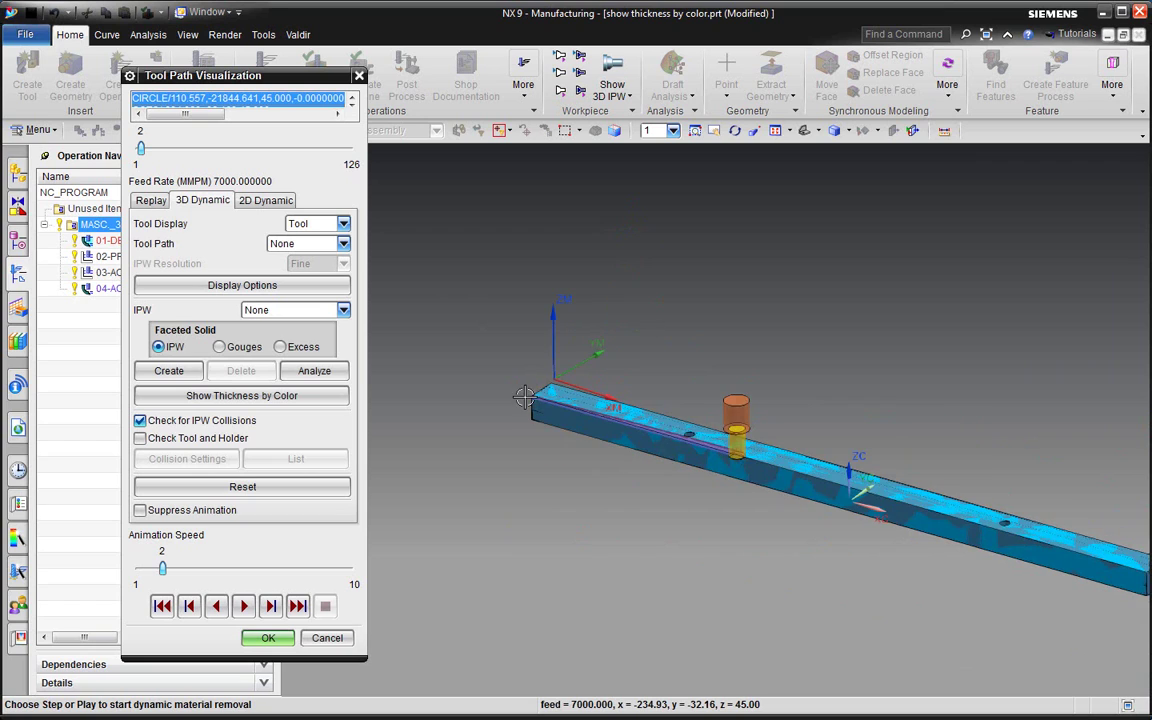
pyautogui.moveTo(737, 457)
pyautogui.mouseDown(button='middle')
pyautogui.moveTo(758, 481)
pyautogui.moveTo(789, 455)
pyautogui.moveTo(800, 481)
pyautogui.moveTo(592, 532)
pyautogui.mouseUp(button='middle')
pyautogui.click(198, 571)
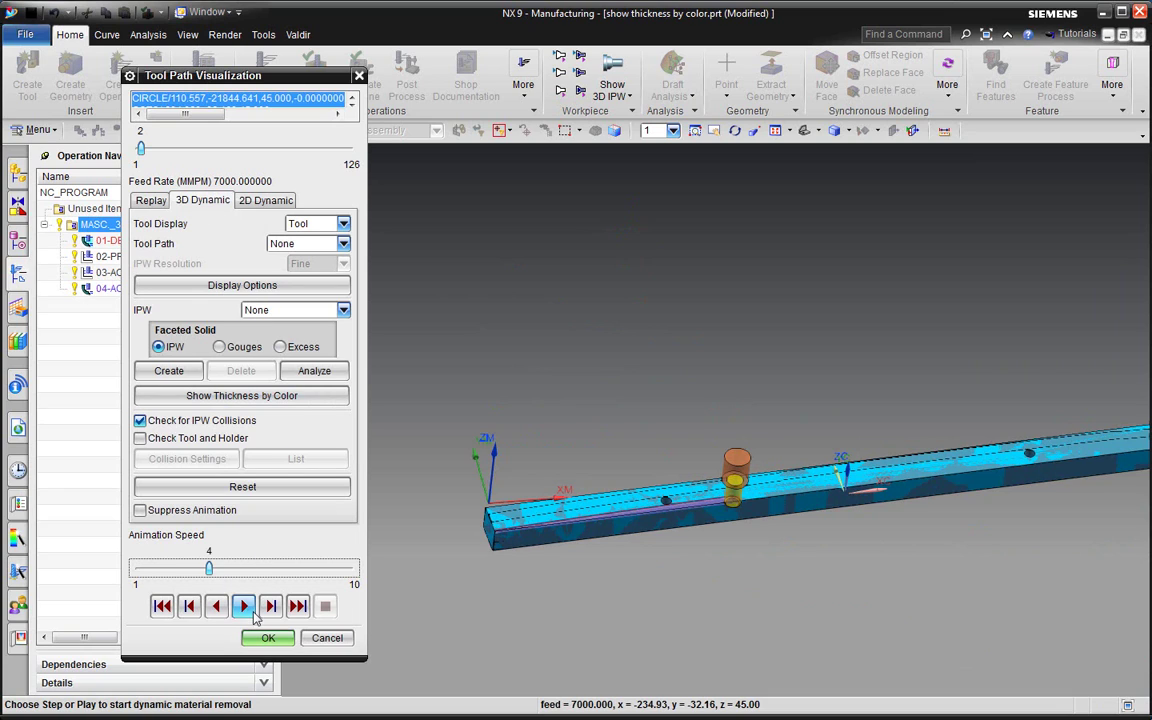
pyautogui.click(252, 612)
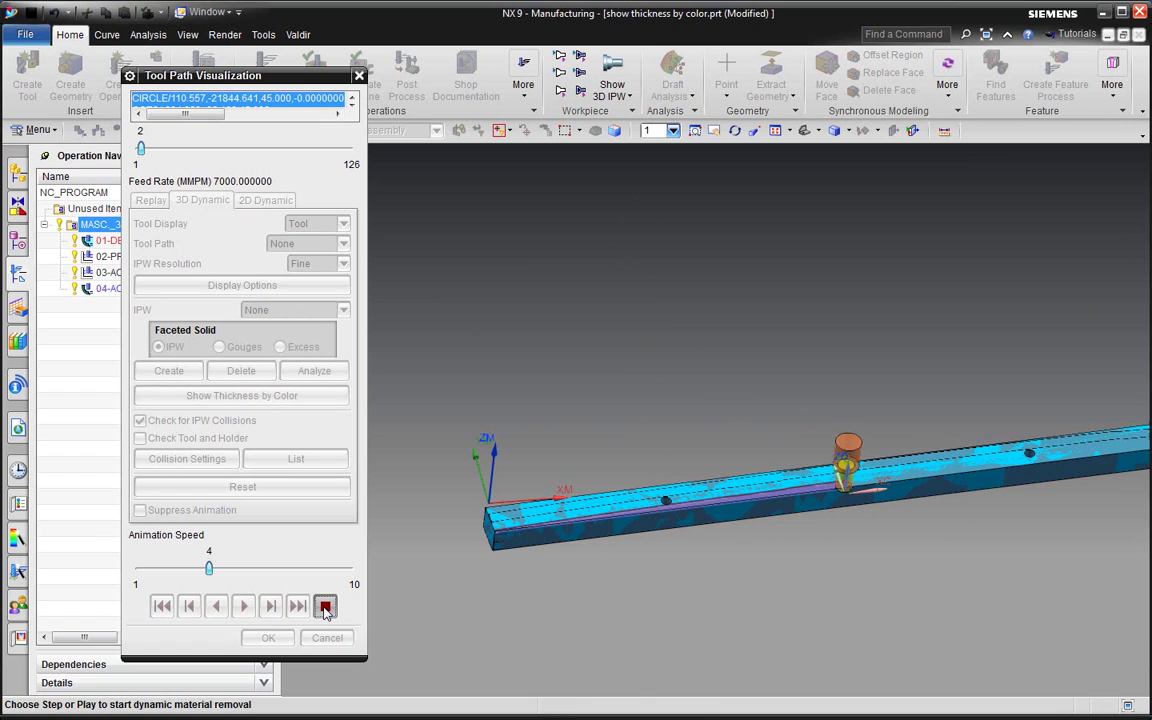
pyautogui.click(325, 608)
# - Raise the speed to 6, resume the replay, and orbit the beam while it cuts
pyautogui.moveTo(209, 570); pyautogui.dragTo(256, 570)
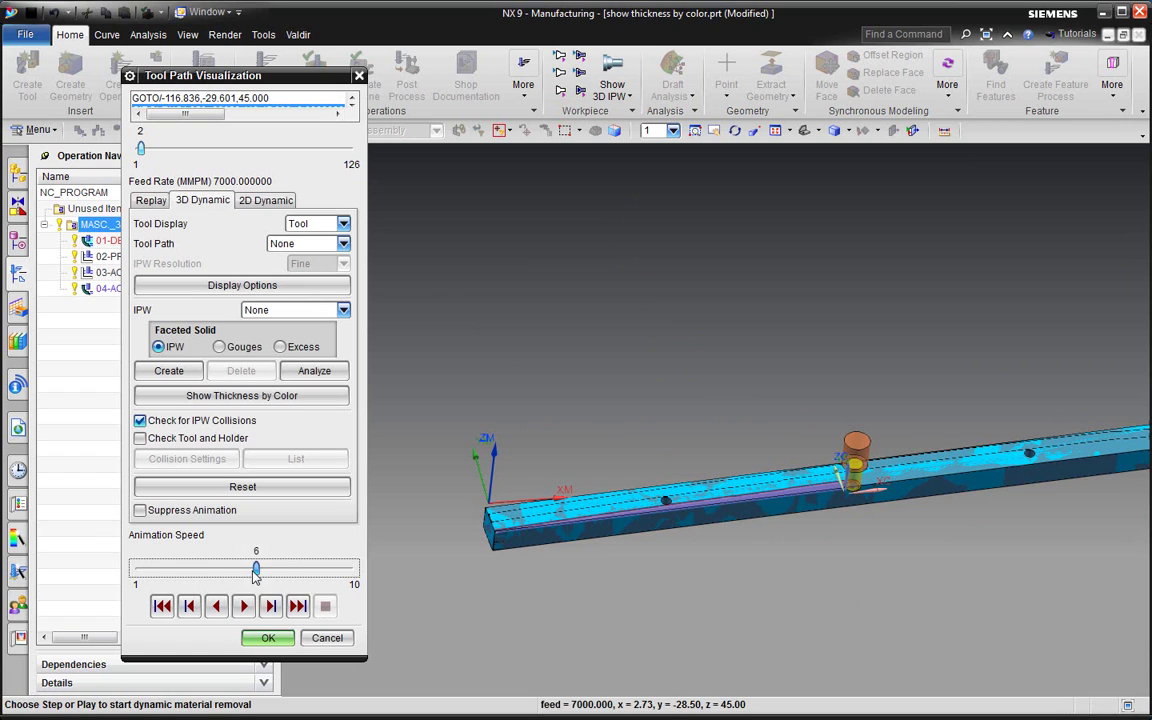
pyautogui.click(271, 606)
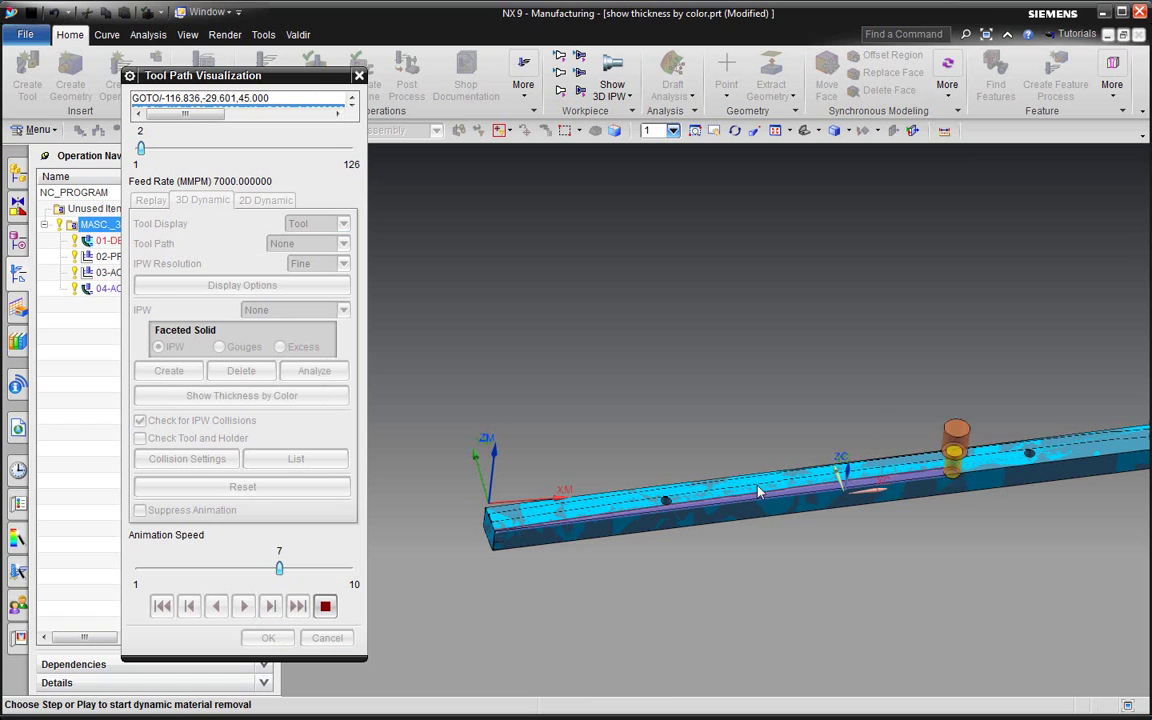
pyautogui.moveTo(1010, 390); pyautogui.dragTo(978, 445, button='middle')
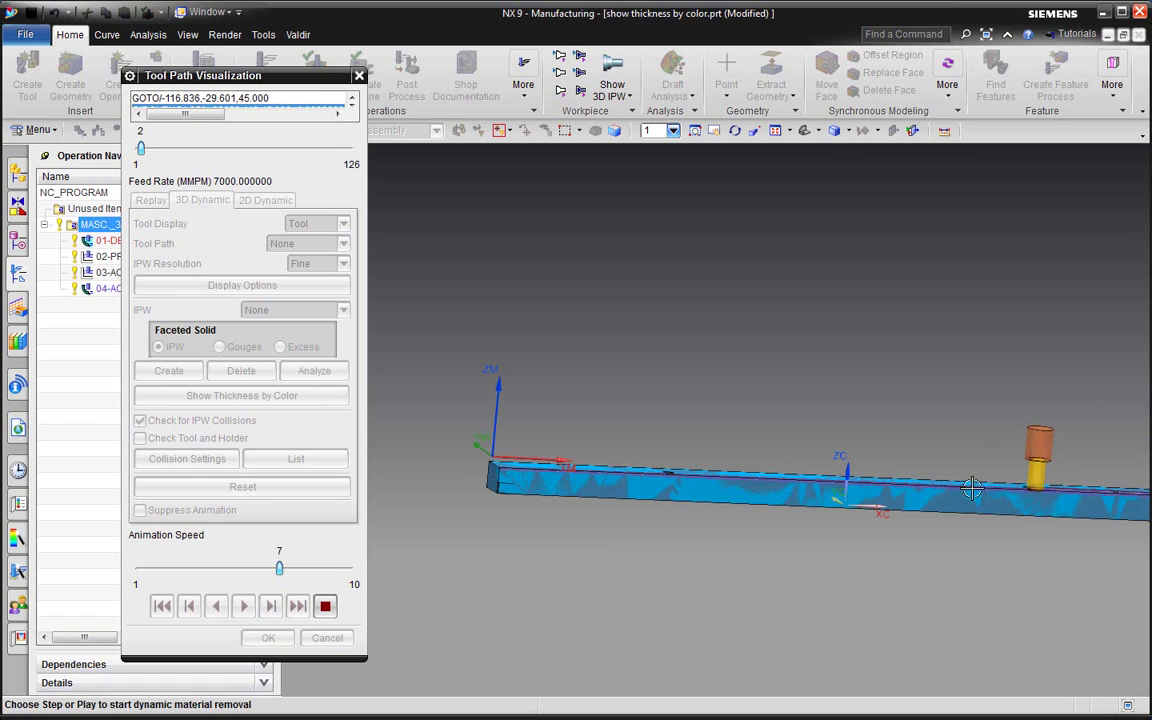
pyautogui.moveTo(956, 548); pyautogui.dragTo(717, 466, button='middle')
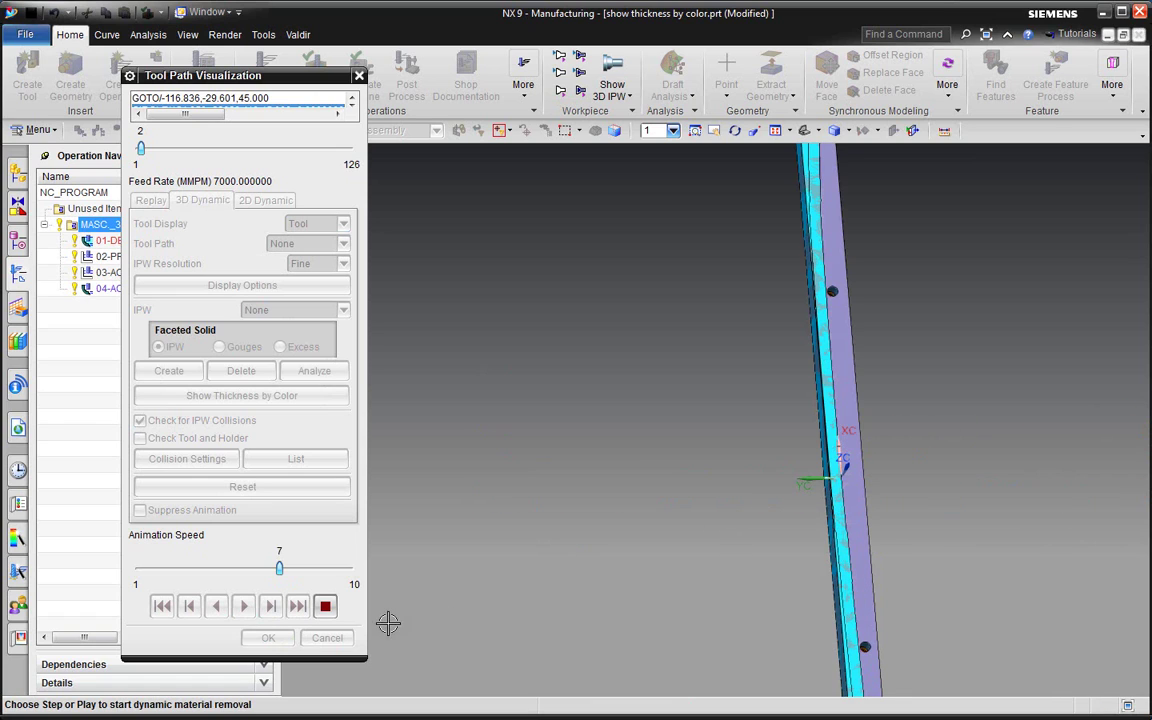
pyautogui.click(325, 606)
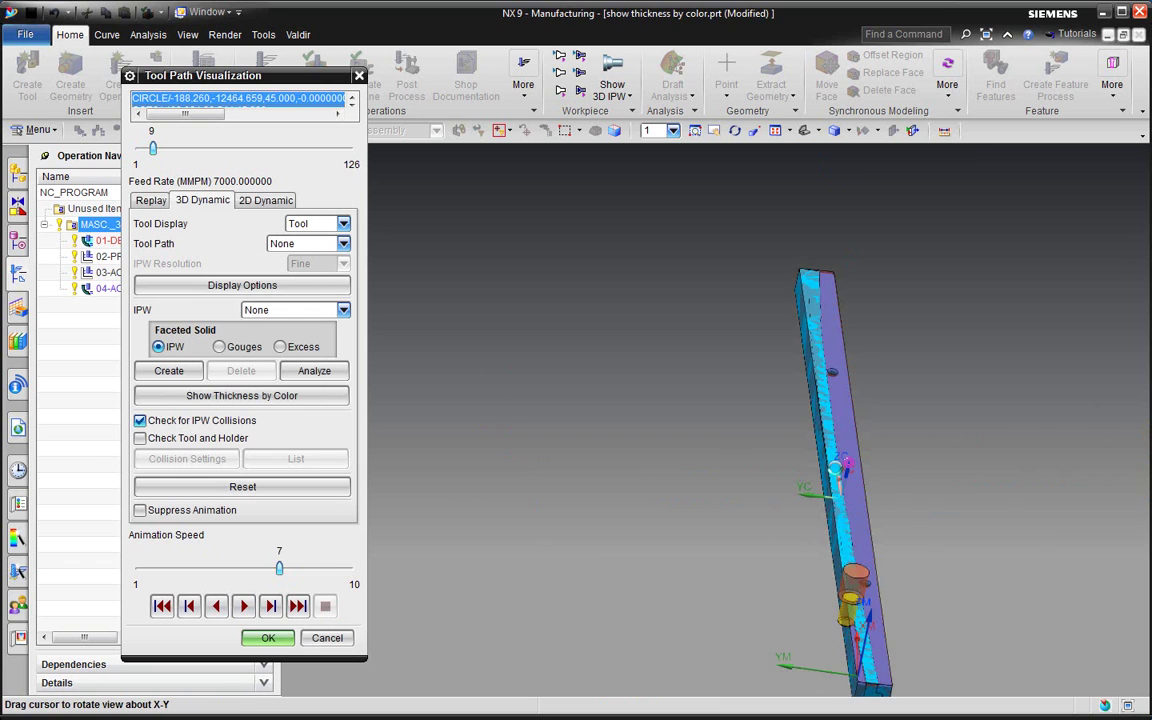
pyautogui.moveTo(833, 533)
pyautogui.mouseDown(button='middle')
pyautogui.moveTo(828, 497)
pyautogui.moveTo(774, 508)
pyautogui.moveTo(830, 465)
pyautogui.moveTo(600, 484)
pyautogui.mouseUp(button='middle')
pyautogui.scroll(3, 828, 497)
pyautogui.scroll(-2, 849, 456)
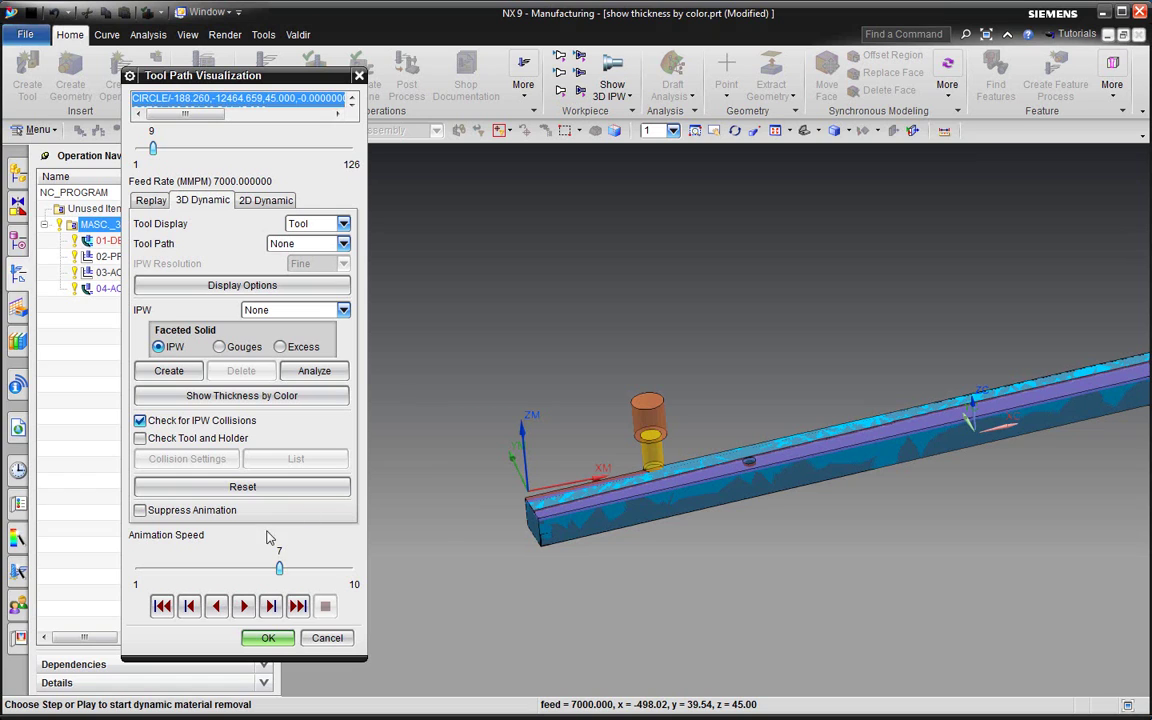
pyautogui.moveTo(415, 572); pyautogui.dragTo(692, 449, button='middle')
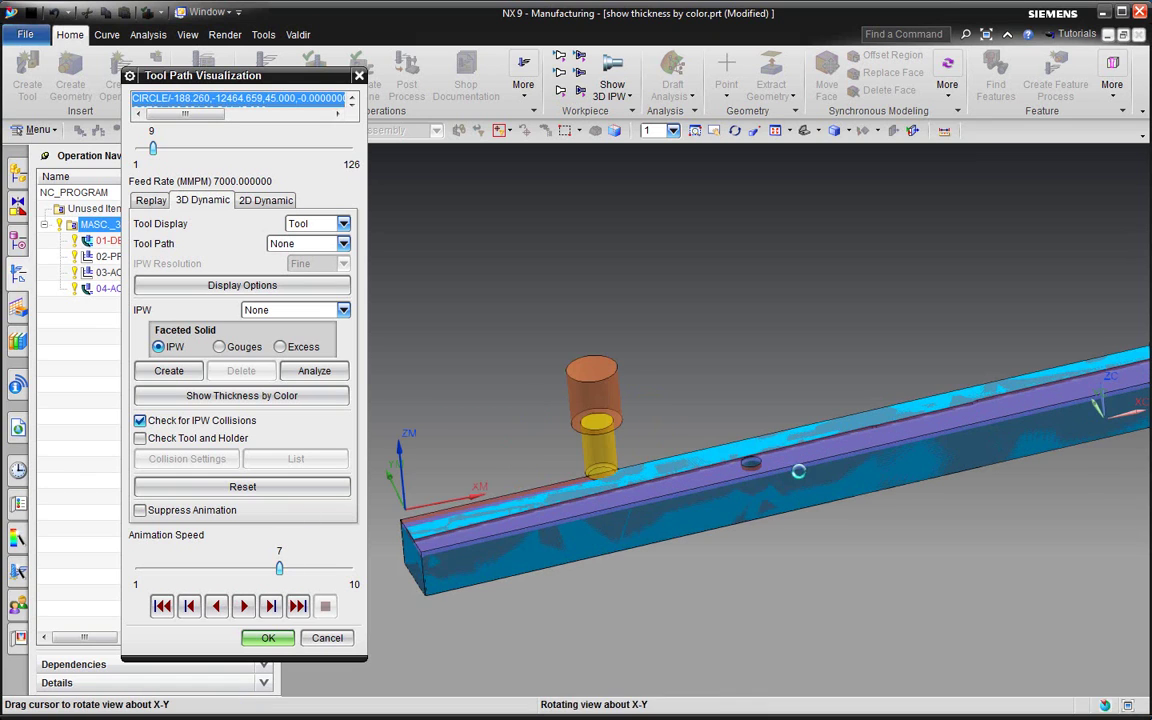
# - Play the material-removal animation along the bar and zoom in on the cutter
pyautogui.click(244, 607)
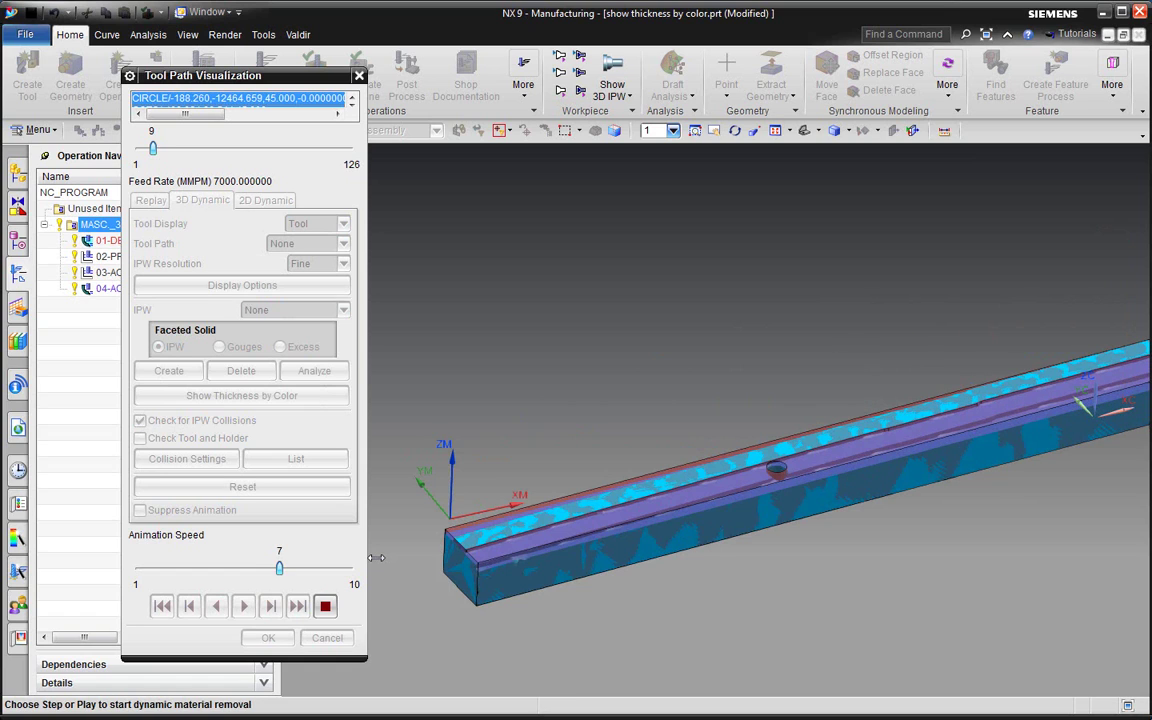
pyautogui.scroll(5, 785, 541)
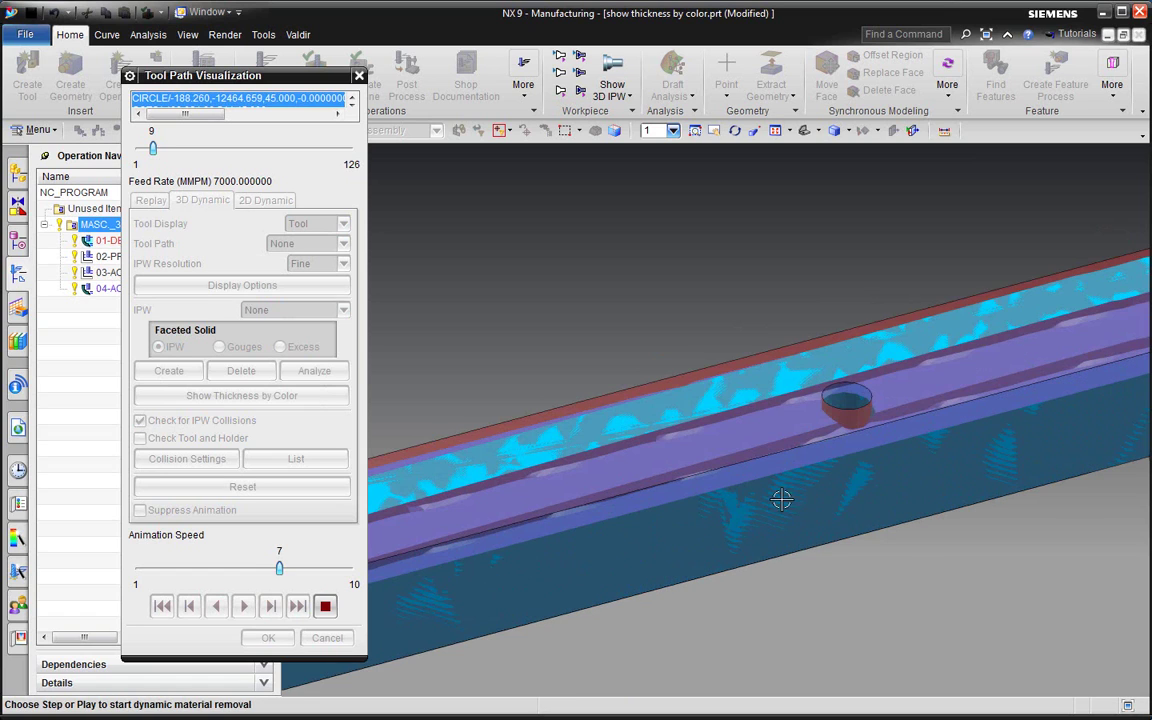
pyautogui.scroll(3, 840, 470)
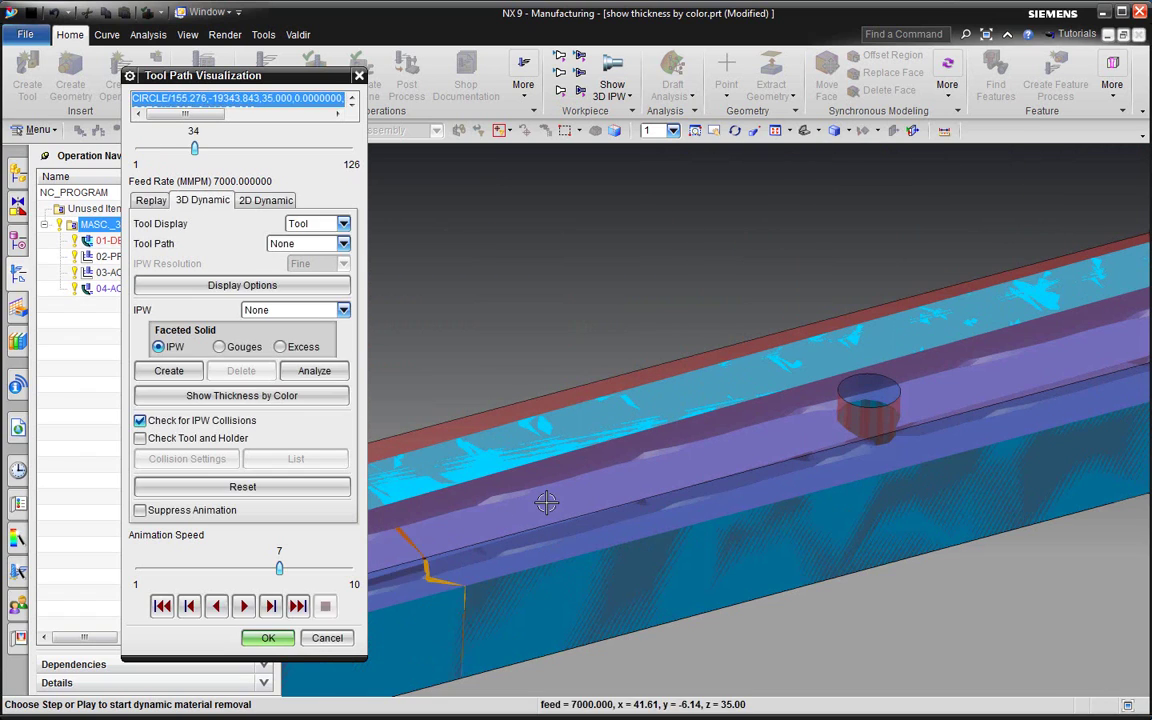
pyautogui.scroll(-3, 545, 496)
pyautogui.scroll(-2, 780, 420)
pyautogui.scroll(8, 812, 420)
# - Rotate the bar horizontal, orbit around the cutter, then cancel Tool Path Visualization
pyautogui.moveTo(812, 420)
pyautogui.mouseDown(button='middle')
pyautogui.moveTo(836, 420)
pyautogui.moveTo(802, 391)
pyautogui.mouseUp(button='middle')
pyautogui.scroll(3, 836, 420)
pyautogui.scroll(-3, 817, 383)
pyautogui.scroll(3, 717, 340)
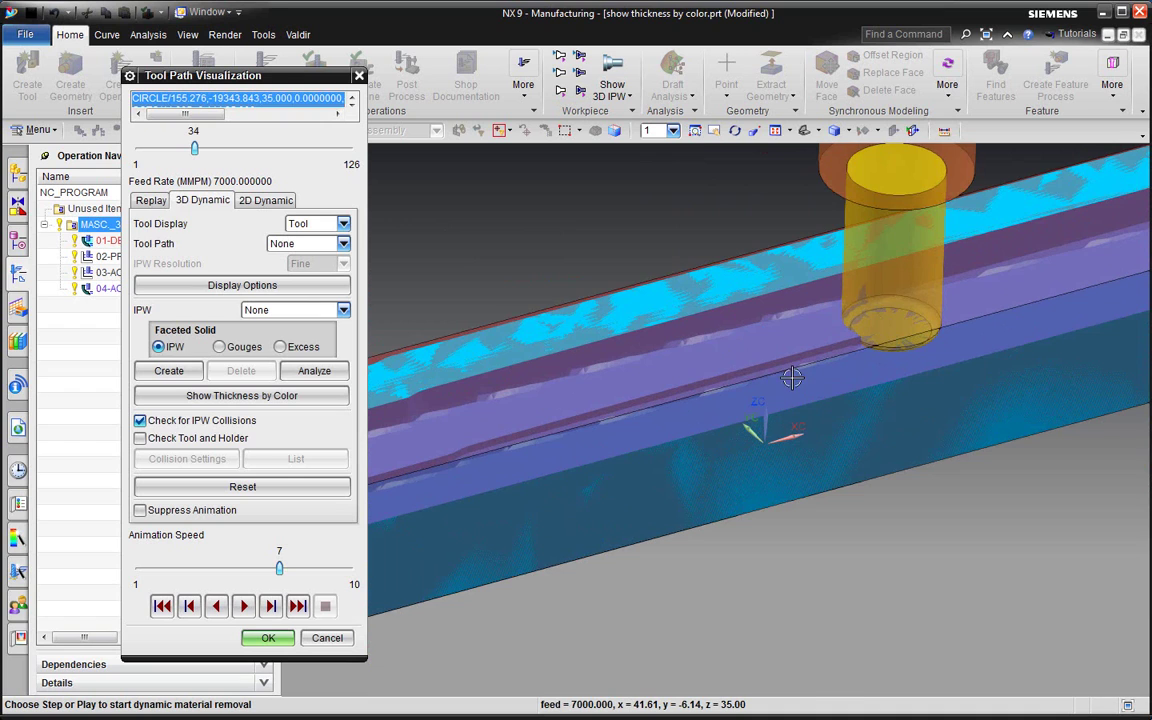
pyautogui.scroll(2, 791, 377)
pyautogui.scroll(-2, 874, 406)
pyautogui.scroll(-2, 789, 380)
pyautogui.moveTo(797, 380); pyautogui.dragTo(853, 350, button='middle')
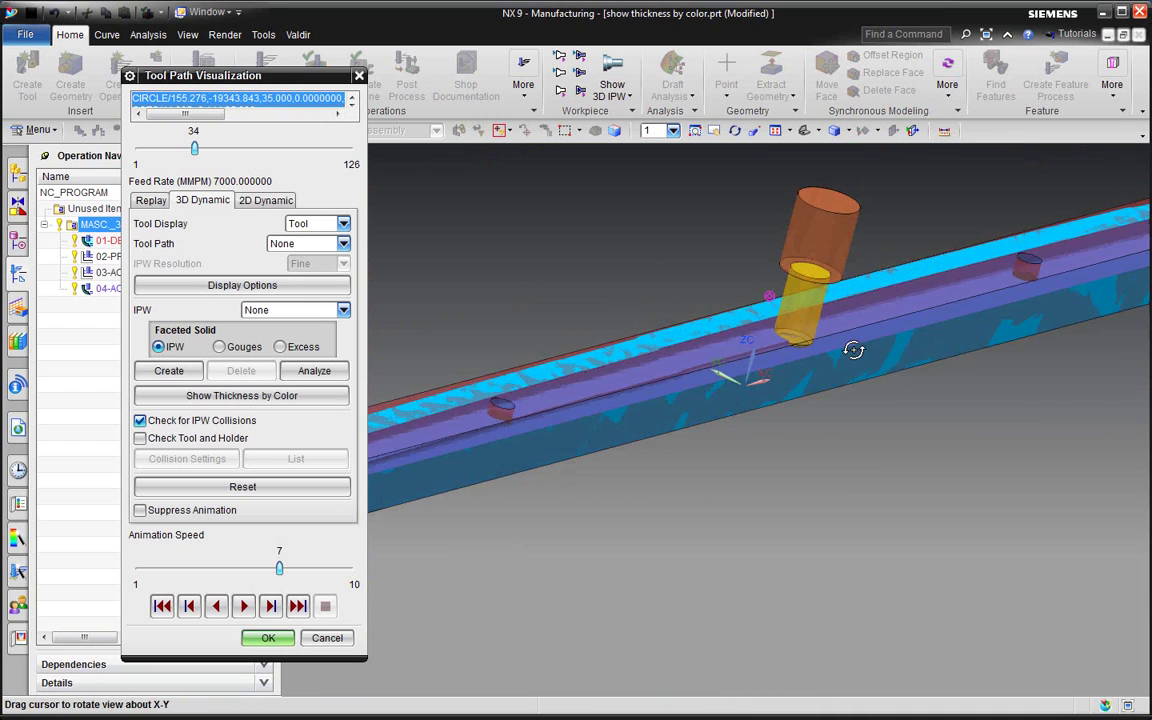
pyautogui.click(349, 637)
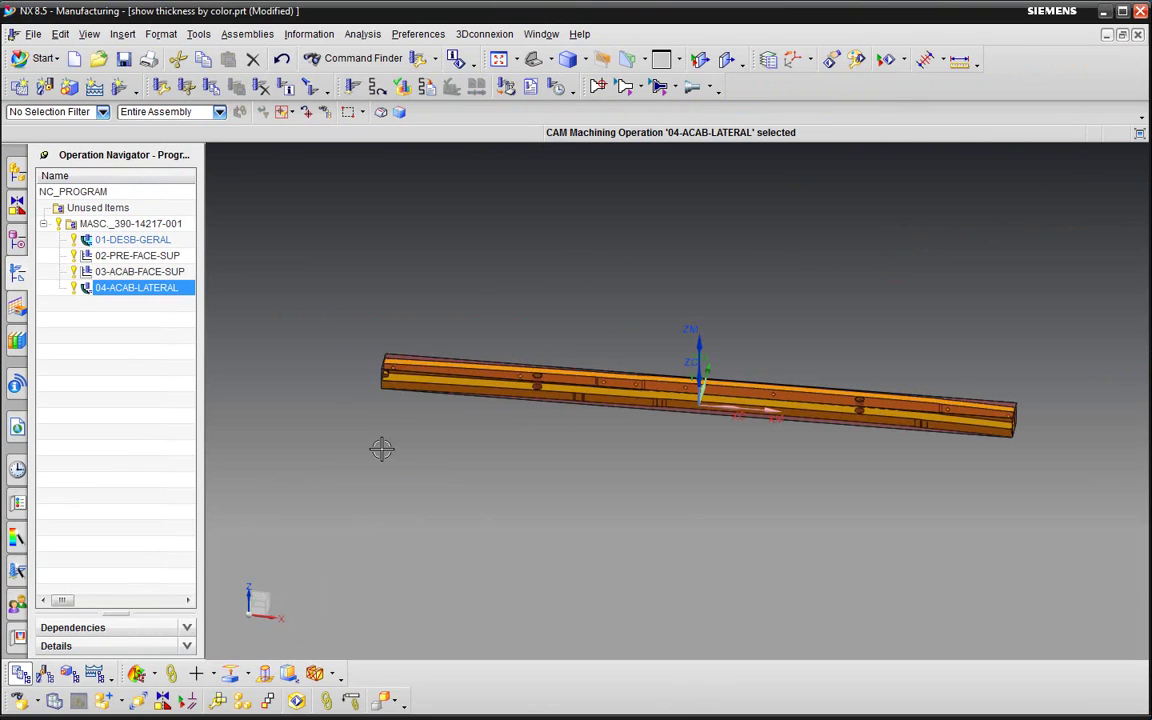
# - In NX 8.5, verify the whole program's toolpaths in 3D Dynamic with tool-holder checking off
pyautogui.click(108, 209)
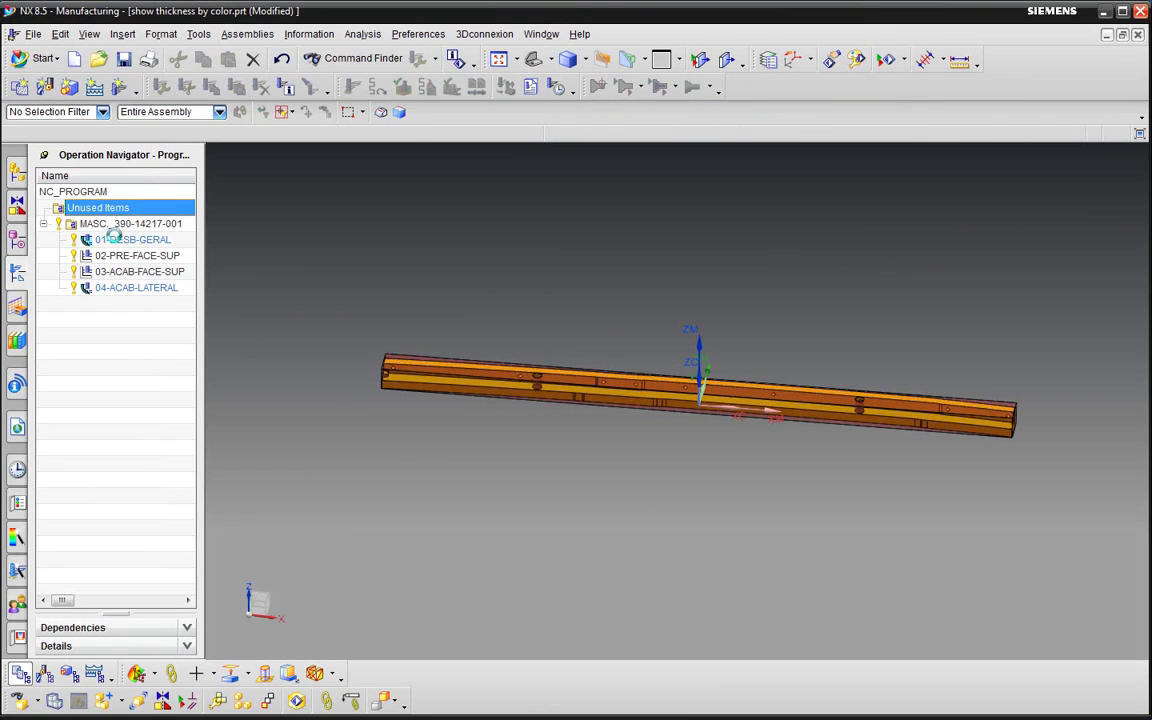
pyautogui.click(115, 225)
pyautogui.click(402, 86)
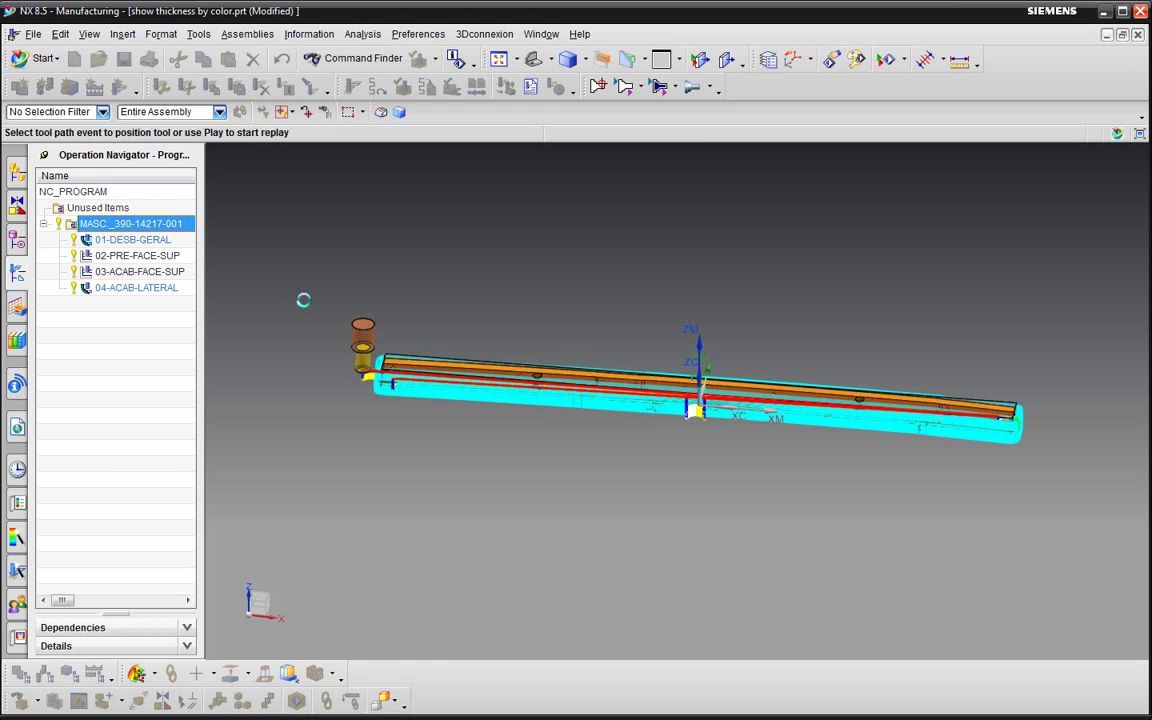
pyautogui.click(266, 211)
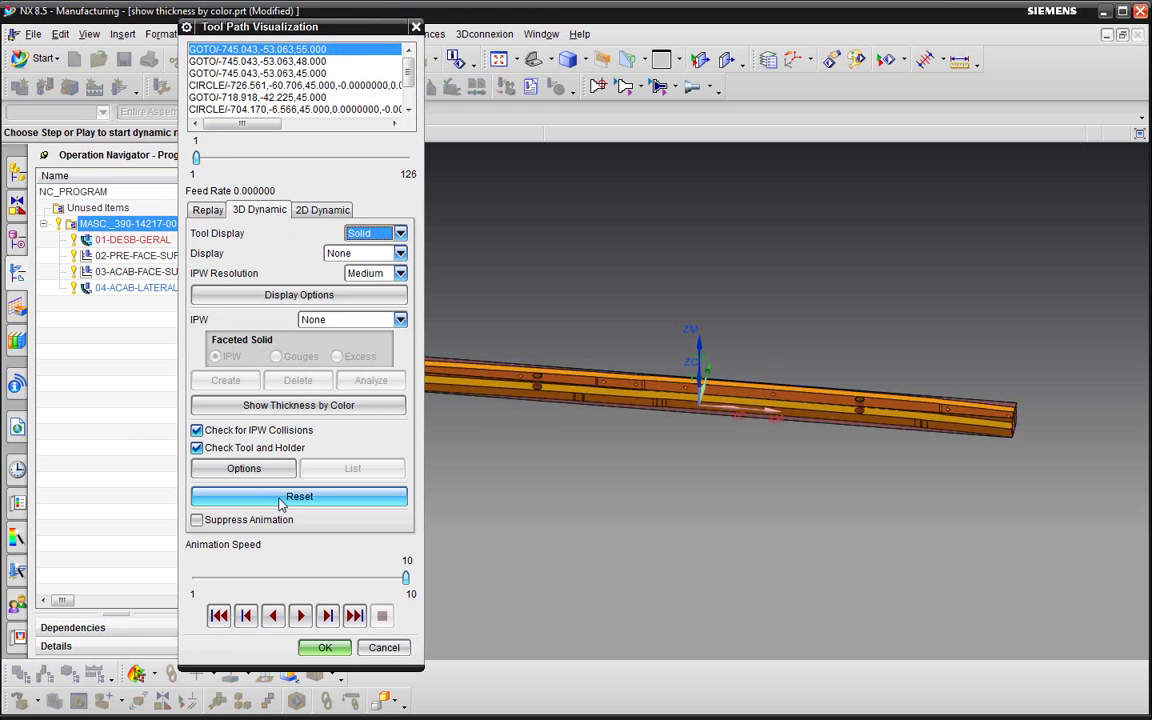
pyautogui.click(245, 448)
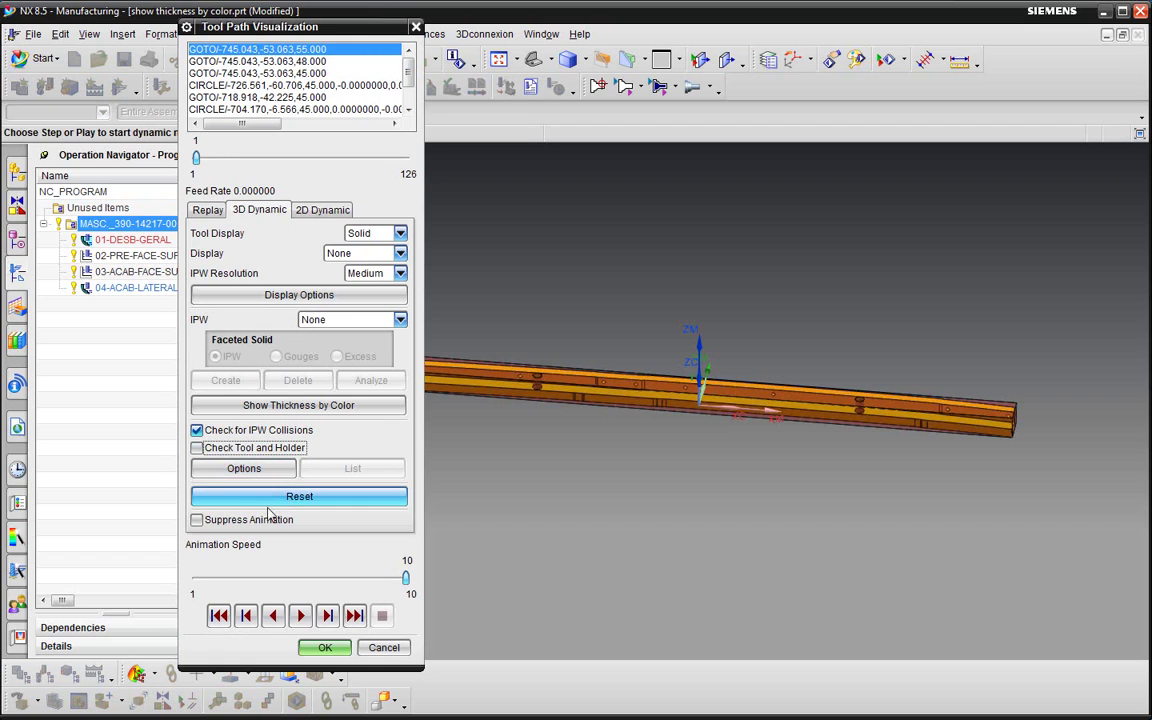
pyautogui.moveTo(640, 399)
pyautogui.mouseDown(button='middle')
pyautogui.moveTo(755, 435)
pyautogui.moveTo(398, 272)
pyautogui.mouseUp(button='middle')
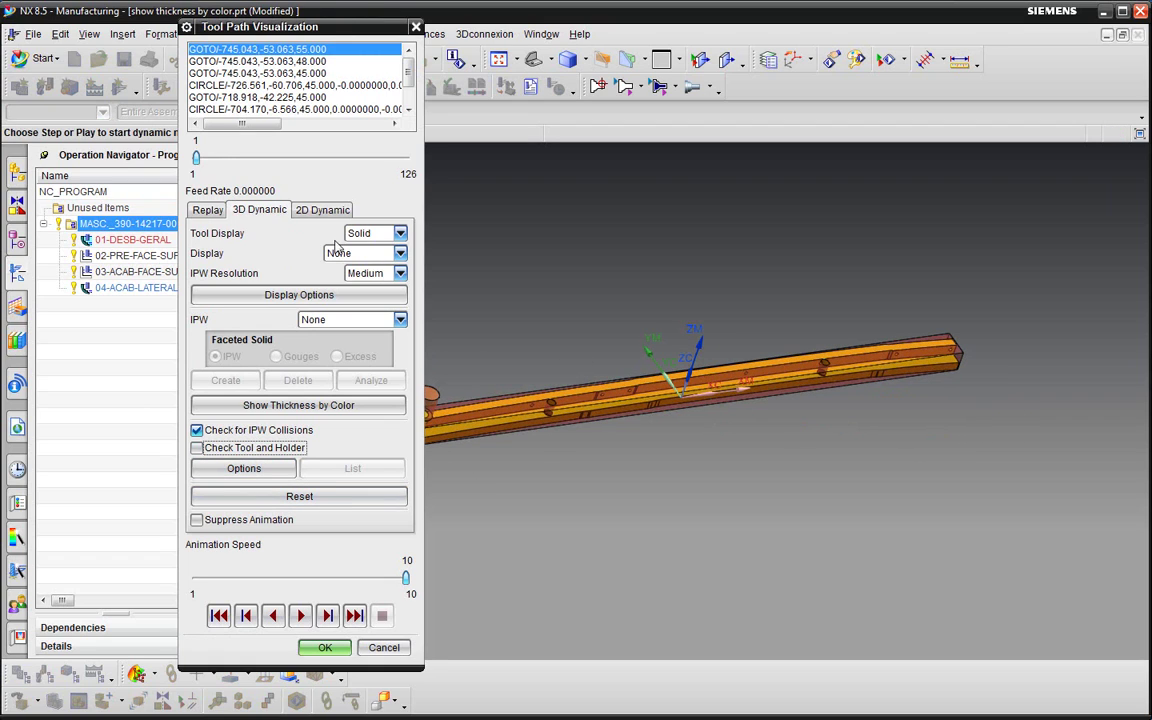
# - Set IPW resolution to Fine and lower the animation speed to 7
pyautogui.click(355, 274)
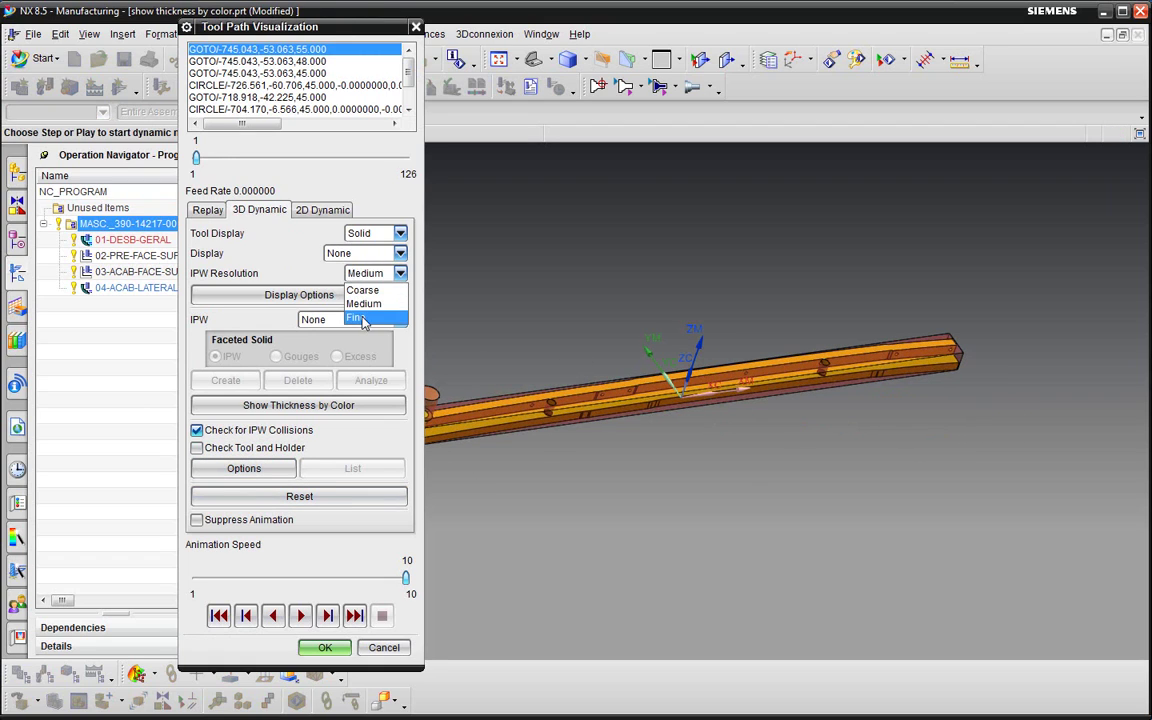
pyautogui.click(370, 316)
pyautogui.scroll(-2, 920, 455)
pyautogui.scroll(2, 700, 440)
pyautogui.moveTo(700, 440)
pyautogui.mouseDown(button='middle')
pyautogui.moveTo(656, 365)
pyautogui.moveTo(666, 380)
pyautogui.mouseUp(button='middle')
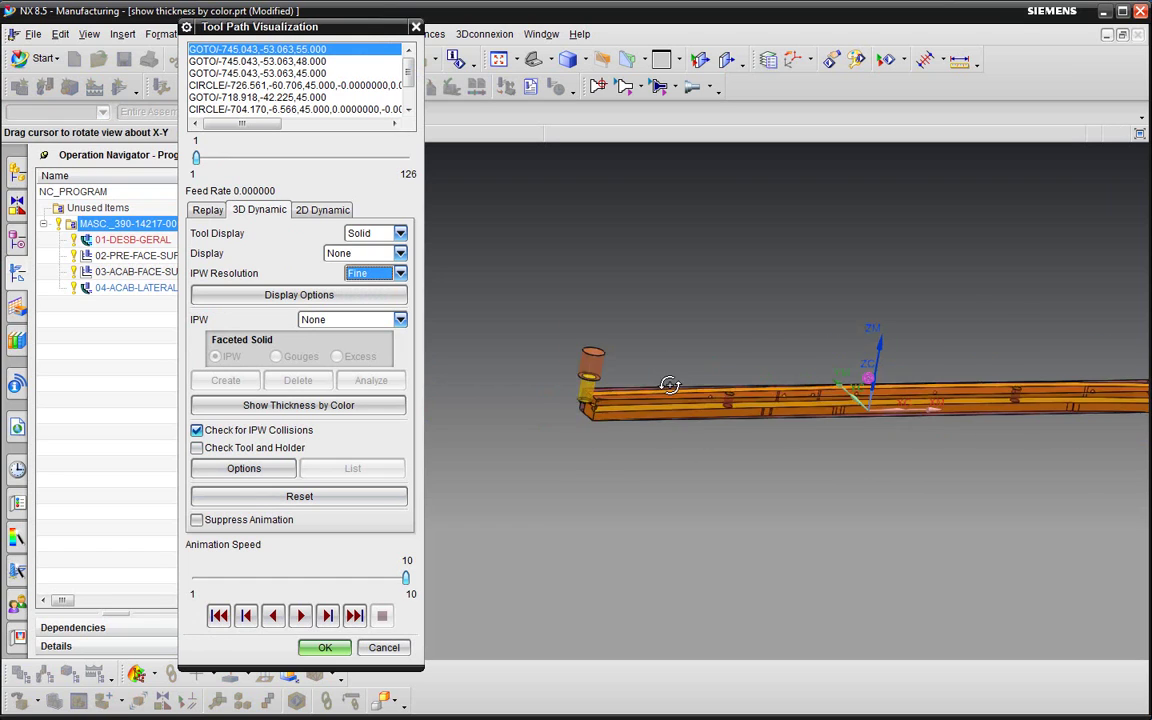
pyautogui.scroll(-3, 541, 527)
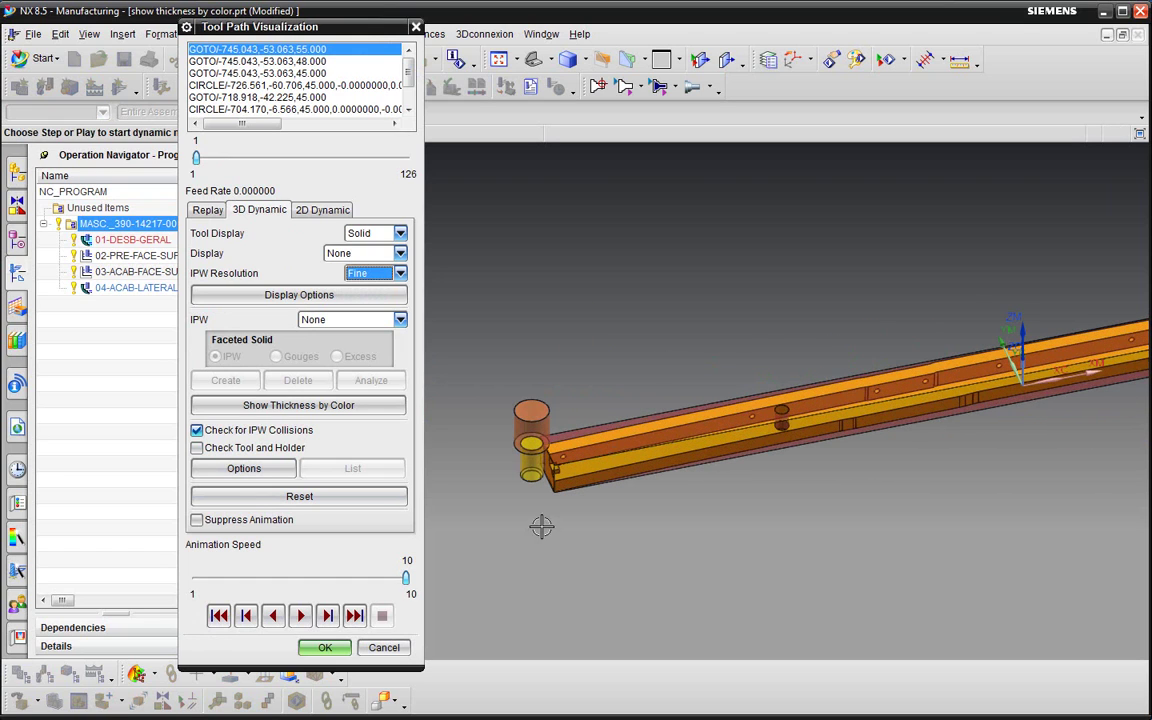
pyautogui.click(344, 587)
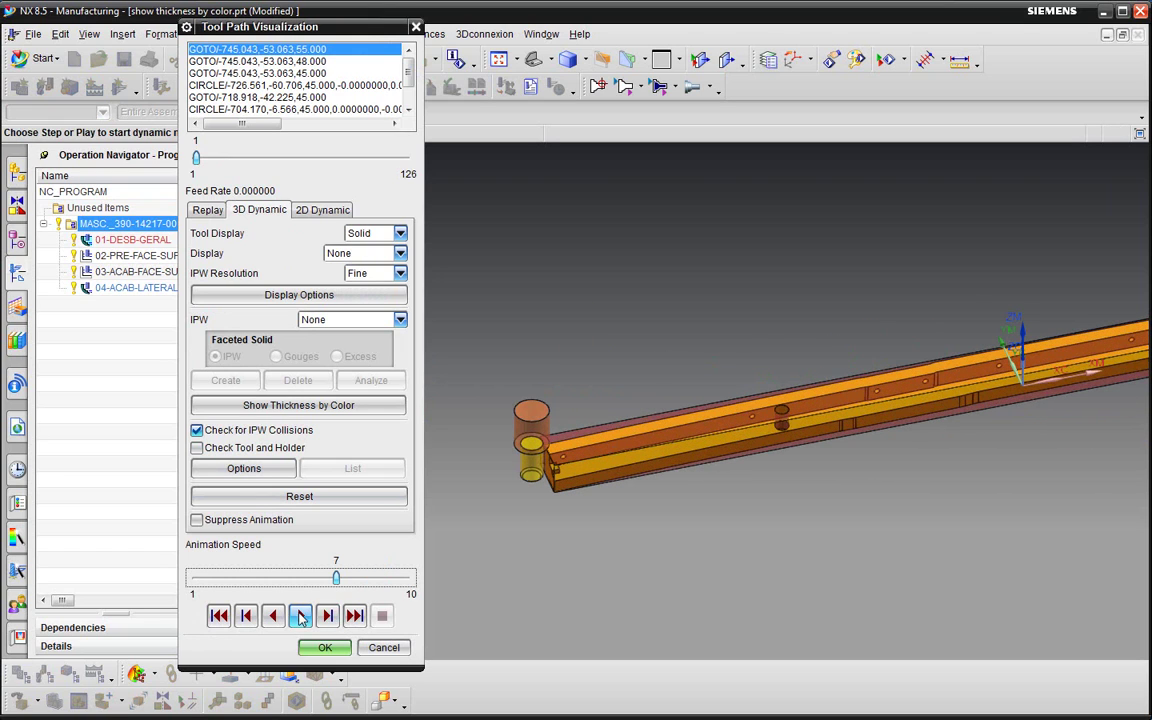
# - Play the 3D dynamic material removal in NX 8.5 through to the last step
pyautogui.click(300, 617)
pyautogui.moveTo(626, 476)
pyautogui.mouseDown(button='middle')
pyautogui.moveTo(645, 472)
pyautogui.moveTo(648, 347)
pyautogui.mouseUp(button='middle')
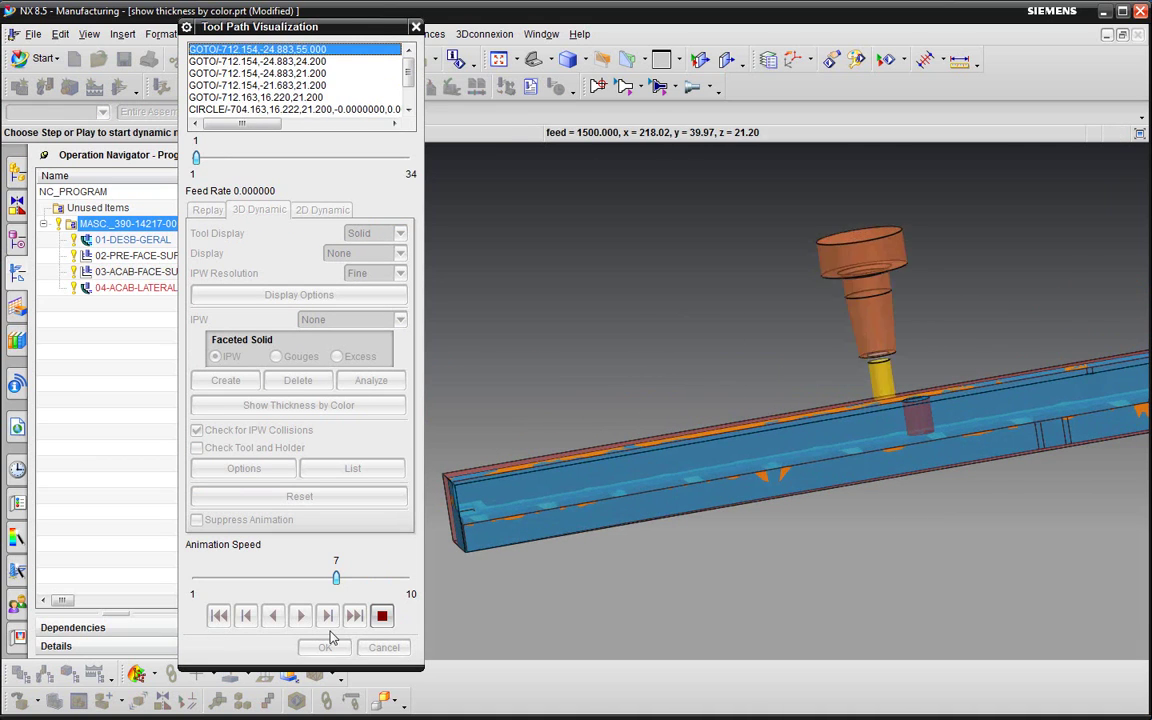
pyautogui.click(381, 617)
pyautogui.moveTo(662, 488); pyautogui.dragTo(672, 497, button='middle')
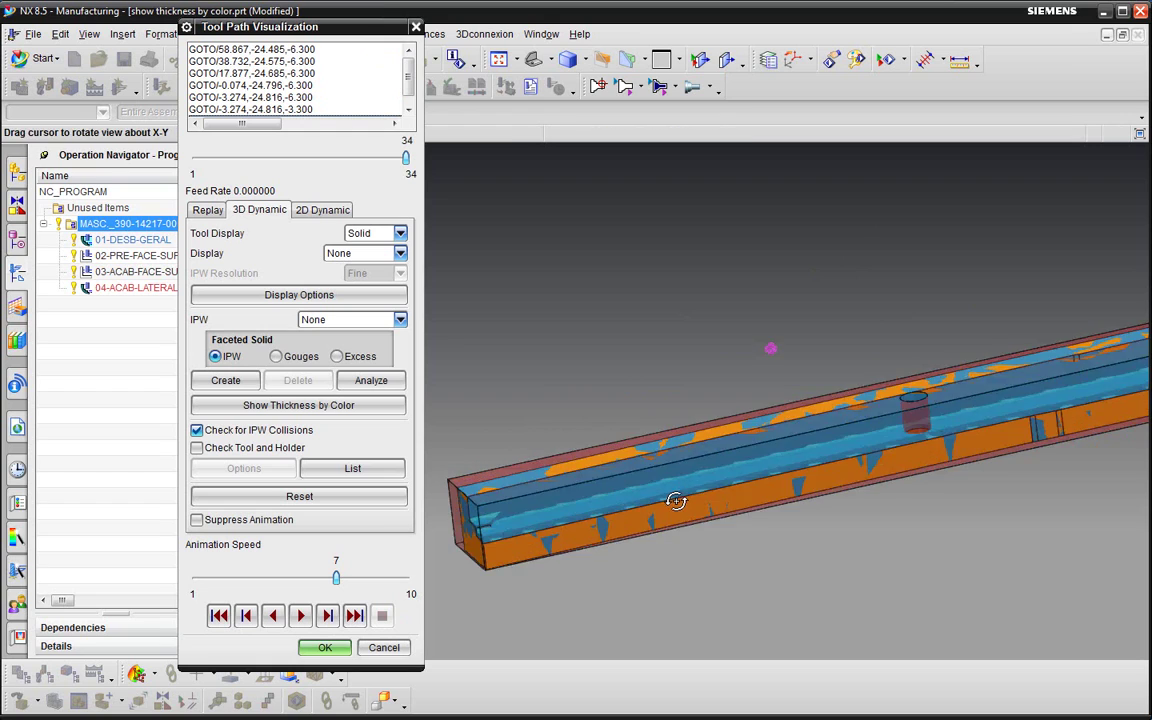
pyautogui.scroll(3, 700, 500)
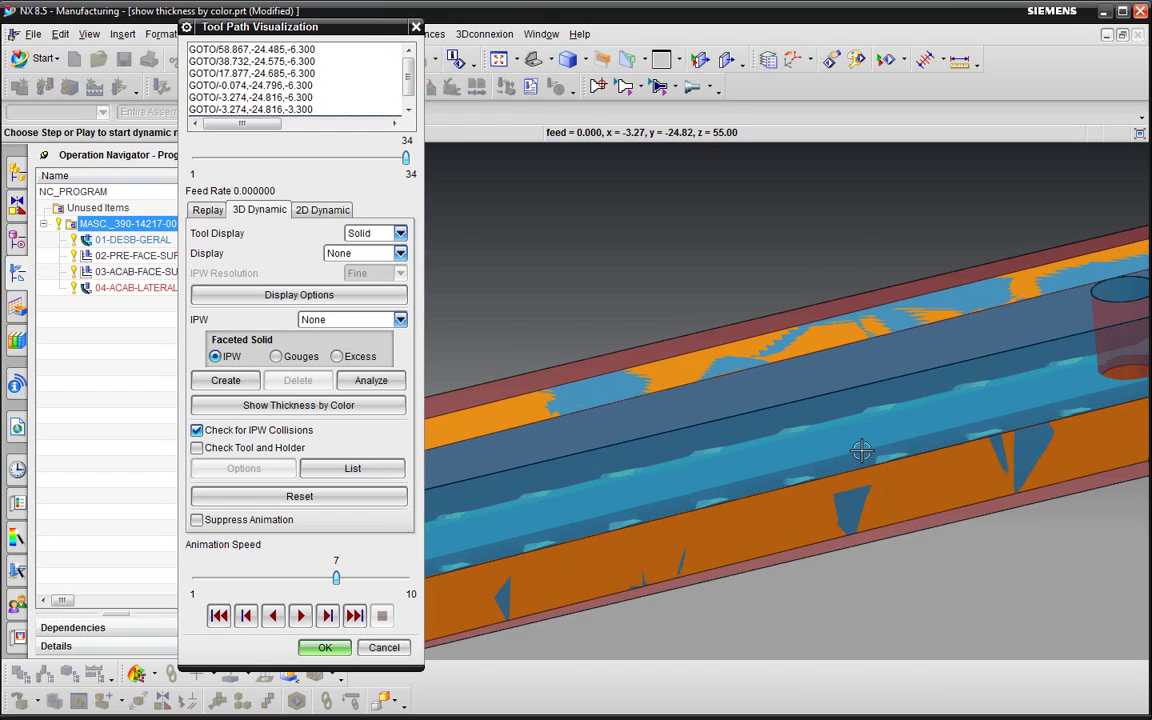
# - Inspect the blue-and-orange thickness-coloured IPW from several angles, then close the visualization with OK
pyautogui.moveTo(861, 452)
pyautogui.mouseDown(button='middle')
pyautogui.moveTo(951, 460)
pyautogui.moveTo(928, 486)
pyautogui.mouseUp(button='middle')
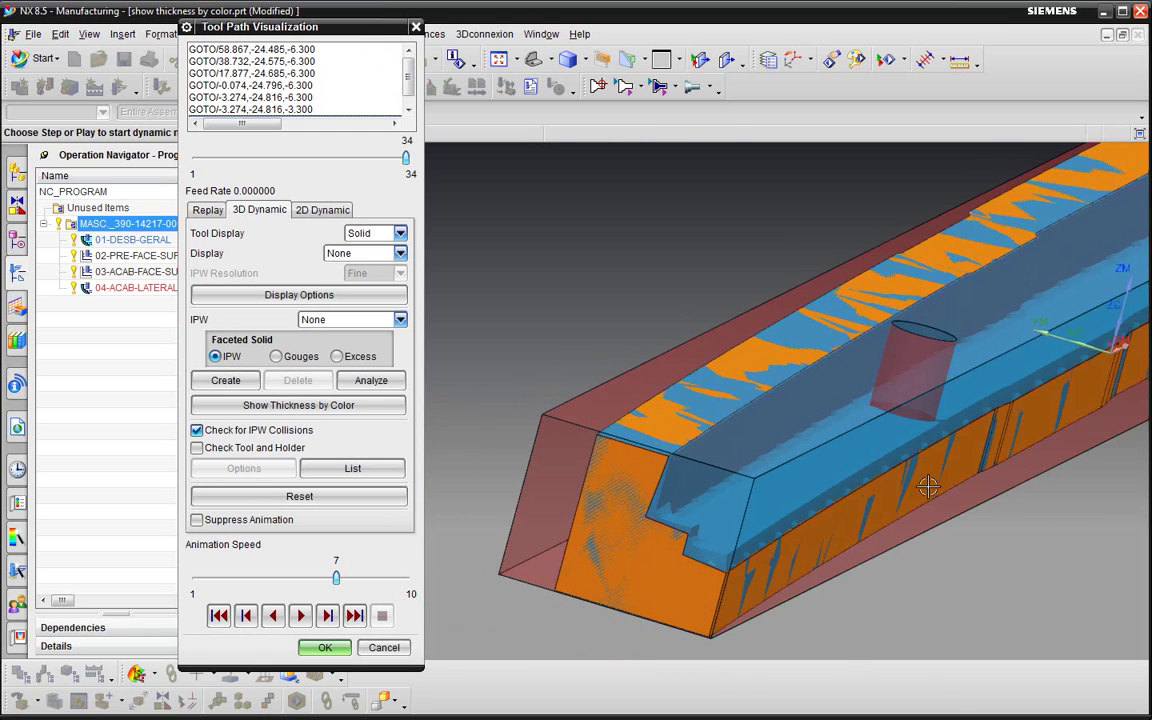
pyautogui.moveTo(980, 447)
pyautogui.mouseDown(button='middle')
pyautogui.moveTo(987, 460)
pyautogui.moveTo(972, 447)
pyautogui.moveTo(950, 462)
pyautogui.mouseUp(button='middle')
pyautogui.scroll(-3, 897, 406)
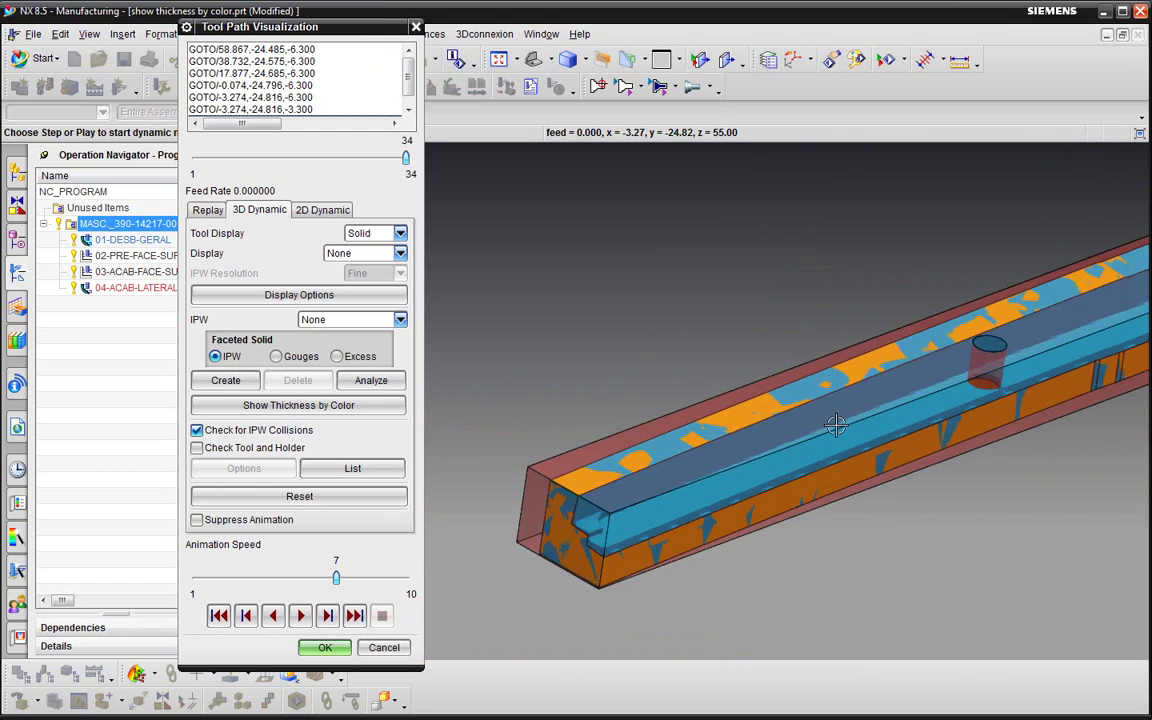
pyautogui.scroll(-2, 835, 426)
pyautogui.scroll(3, 835, 426)
pyautogui.moveTo(835, 426)
pyautogui.mouseDown(button='middle')
pyautogui.moveTo(782, 408)
pyautogui.moveTo(717, 432)
pyautogui.mouseUp(button='middle')
pyautogui.scroll(-2, 717, 432)
pyautogui.scroll(-2, 900, 400)
pyautogui.scroll(-1, 1020, 387)
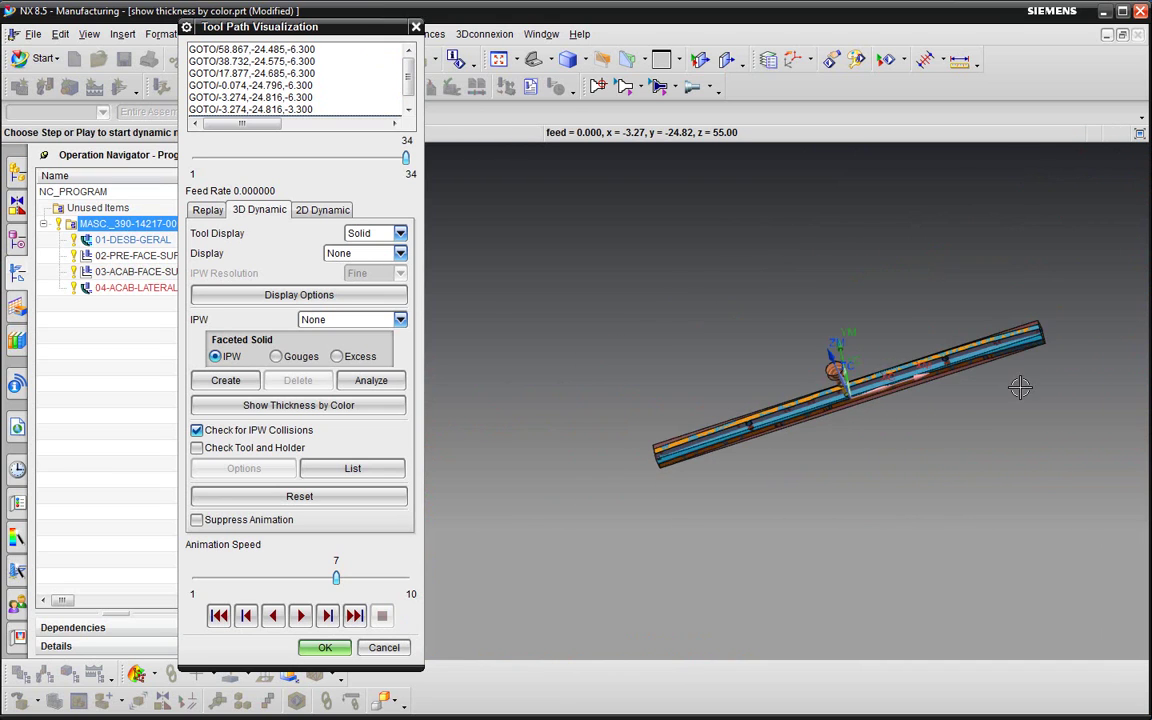
pyautogui.scroll(3, 1020, 387)
pyautogui.moveTo(1020, 387); pyautogui.dragTo(1008, 306, button='middle')
pyautogui.moveTo(963, 313); pyautogui.dragTo(946, 316, button='middle')
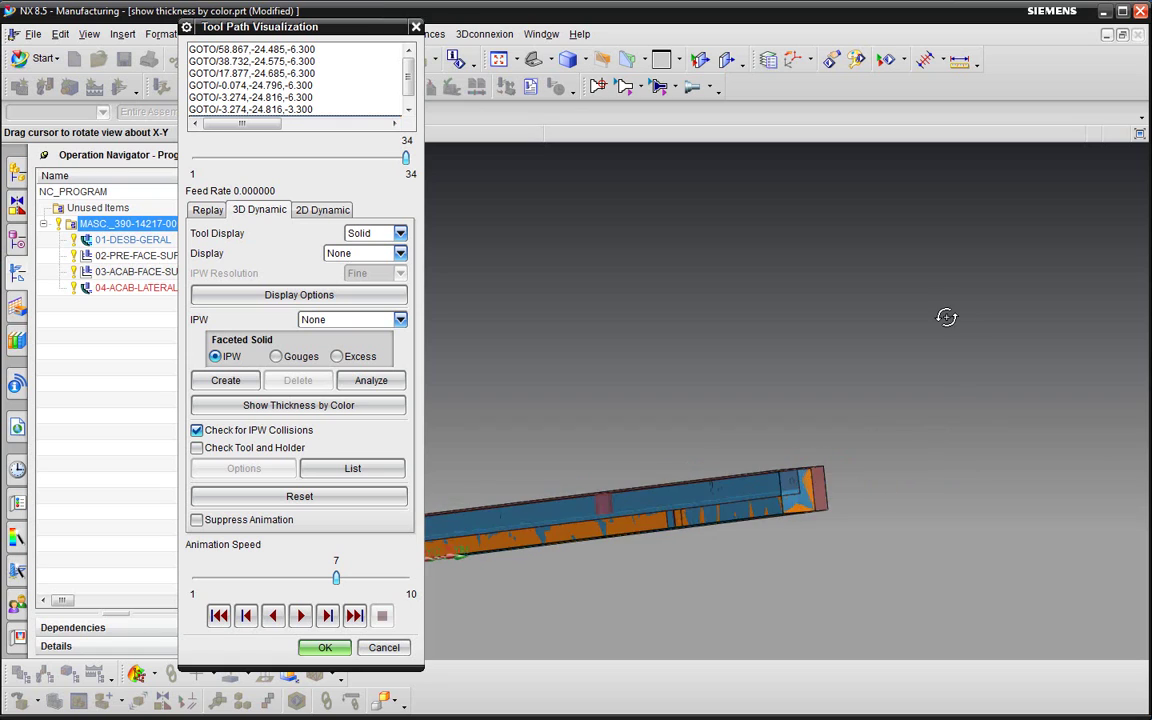
pyautogui.scroll(5, 897, 477)
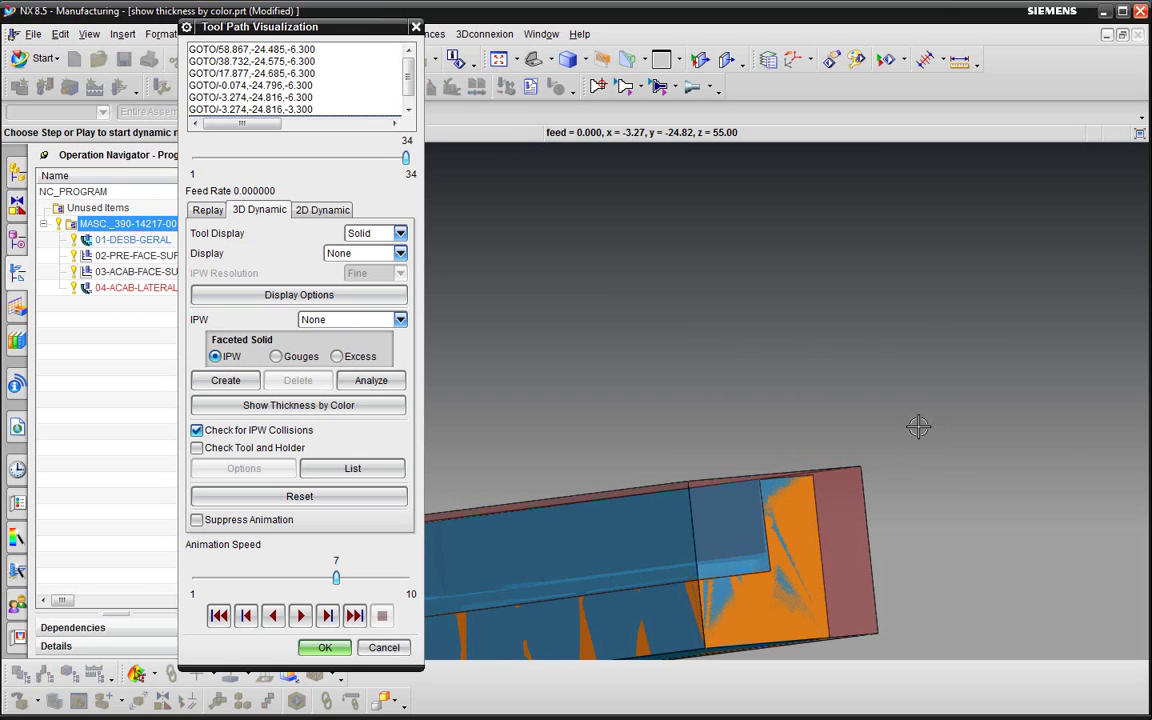
pyautogui.scroll(-5, 830, 434)
pyautogui.moveTo(754, 449)
pyautogui.mouseDown(button='middle')
pyautogui.moveTo(865, 510)
pyautogui.moveTo(864, 419)
pyautogui.mouseUp(button='middle')
pyautogui.moveTo(815, 314)
pyautogui.mouseDown(button='middle')
pyautogui.moveTo(848, 327)
pyautogui.moveTo(840, 340)
pyautogui.mouseUp(button='middle')
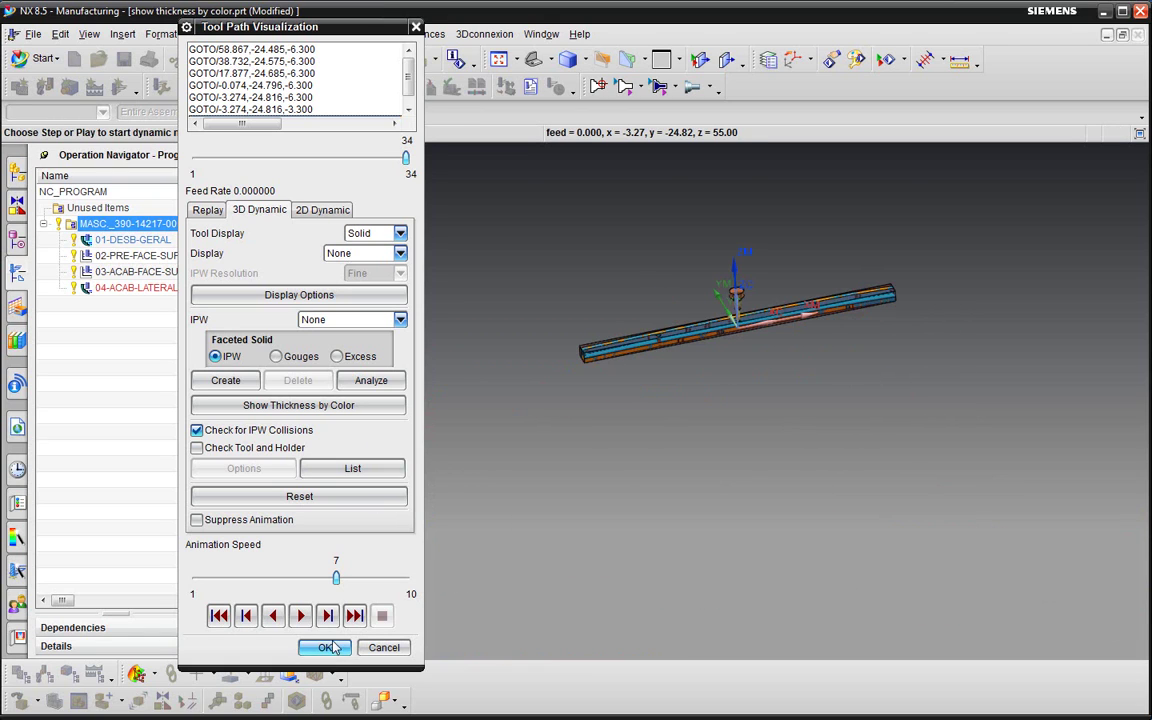
pyautogui.click(324, 647)
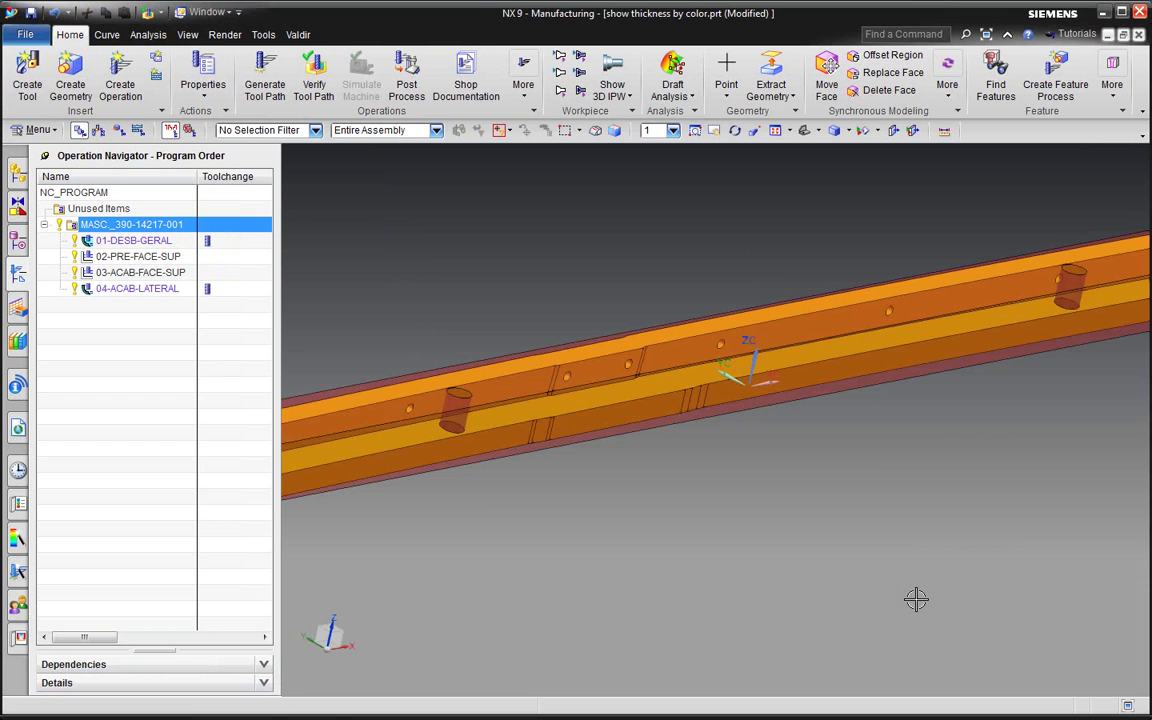
# - Orbit and zoom in on the plain orange beam in the NX 9 session
pyautogui.moveTo(915, 597)
pyautogui.mouseDown(button='middle')
pyautogui.moveTo(874, 471)
pyautogui.moveTo(843, 437)
pyautogui.moveTo(868, 448)
pyautogui.moveTo(851, 463)
pyautogui.moveTo(504, 337)
pyautogui.moveTo(500, 320)
pyautogui.moveTo(629, 350)
pyautogui.moveTo(428, 337)
pyautogui.mouseUp(button='middle')
pyautogui.scroll(3, 428, 337)
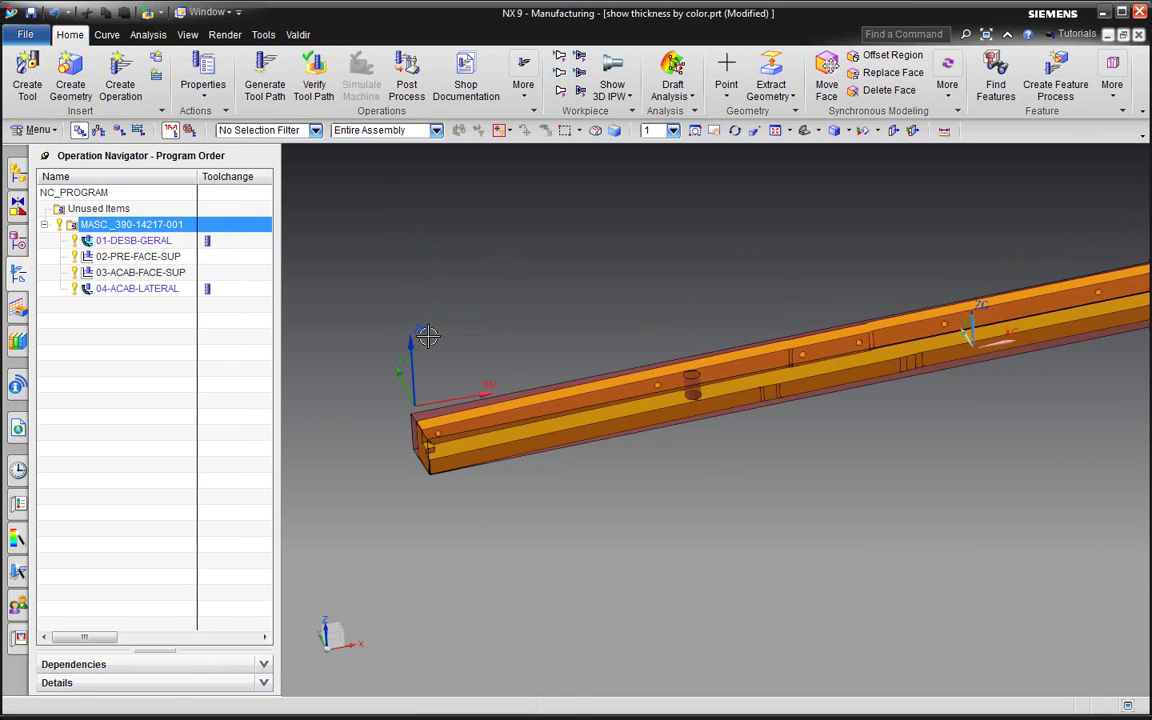